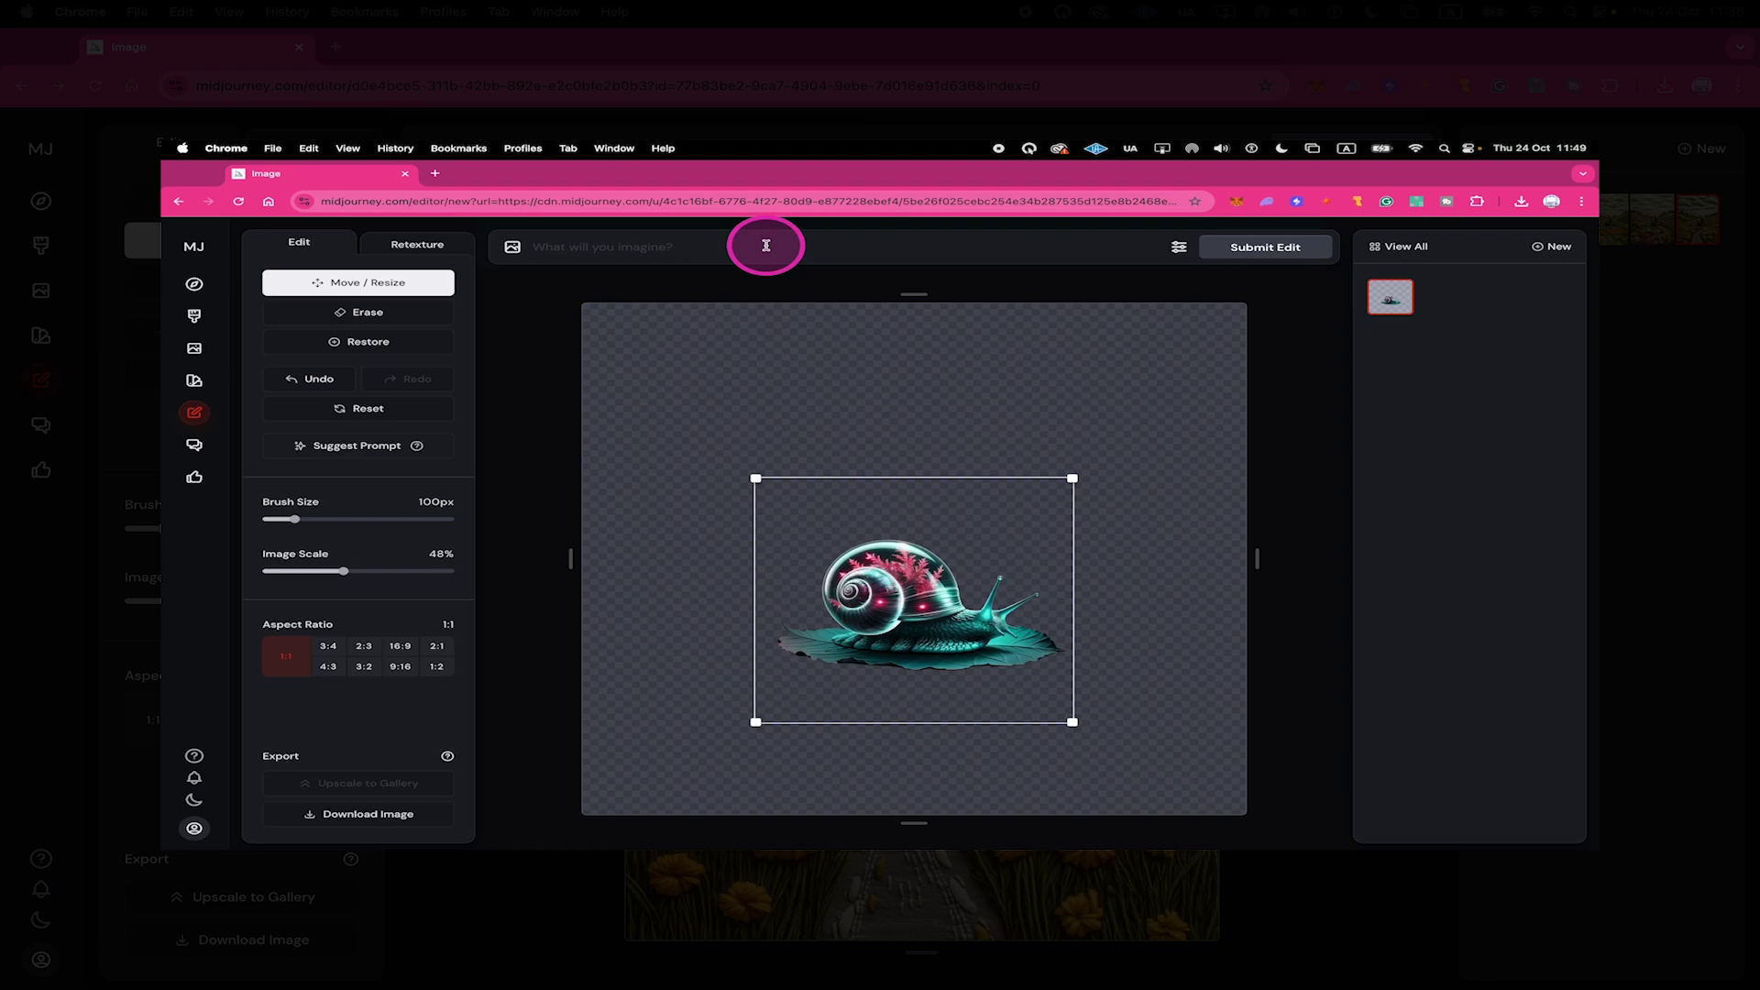
Generate a 'dark forest' background around the snail and browse the resulting variants
type("dark forest")
left_click(1265, 246)
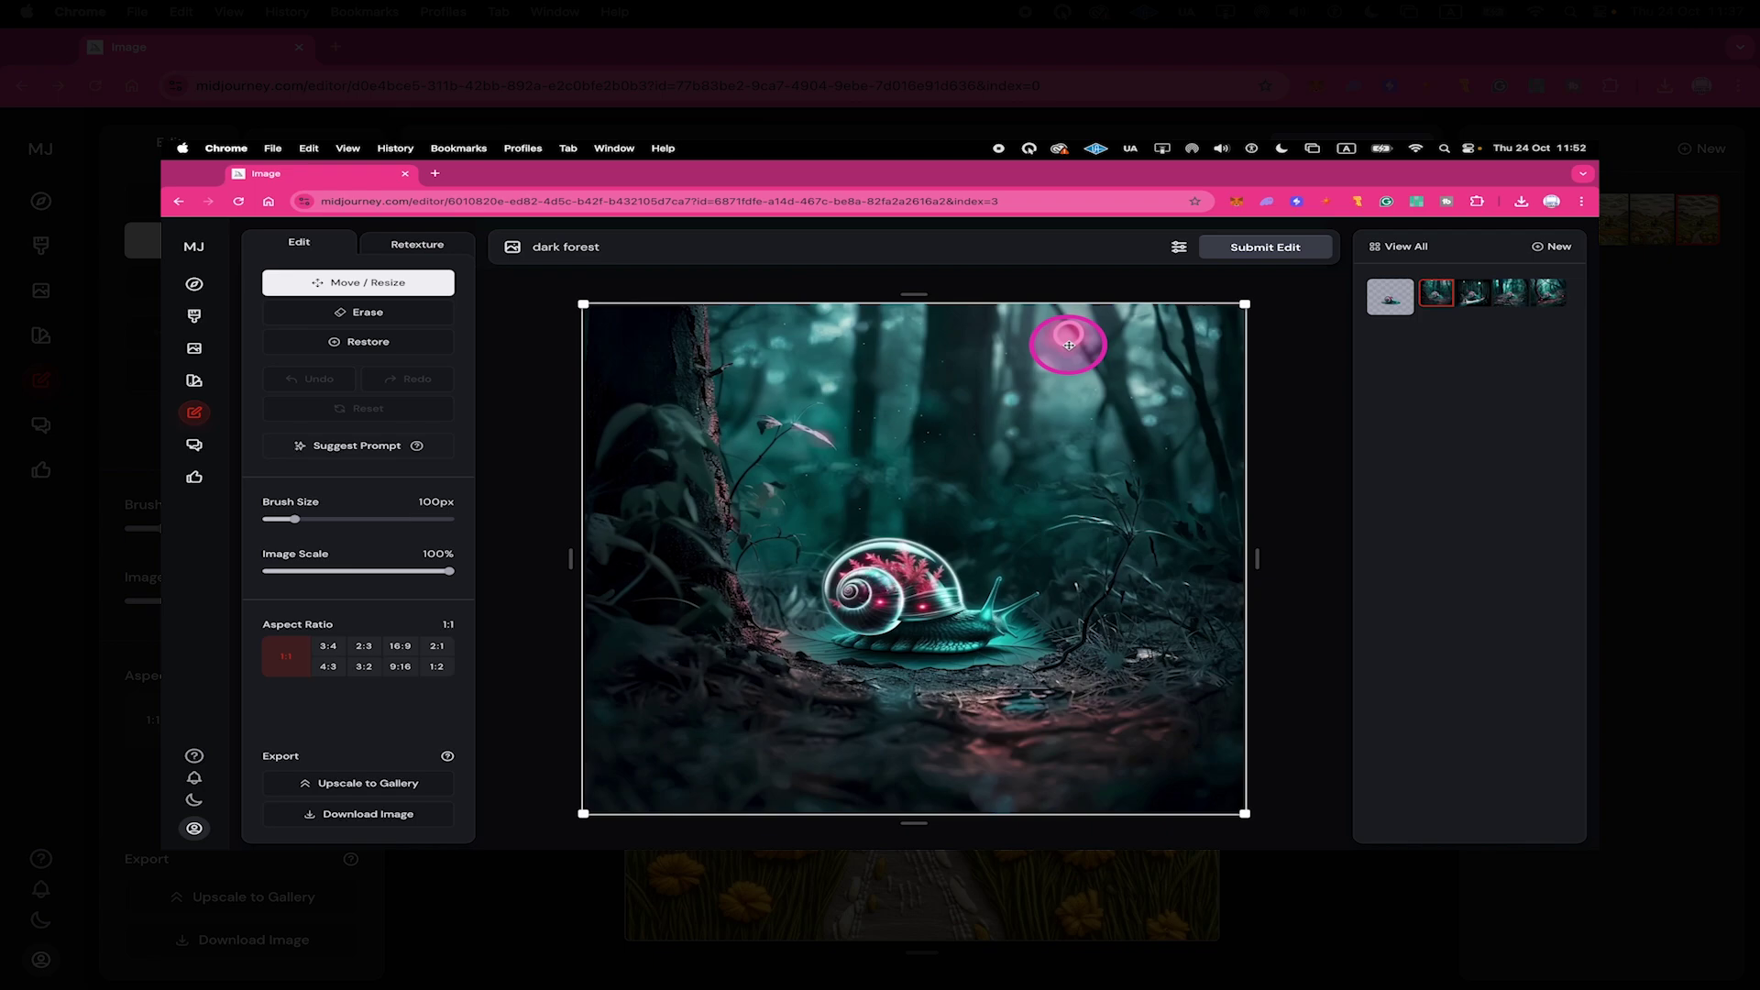
left_click(1471, 295)
left_click(1436, 293)
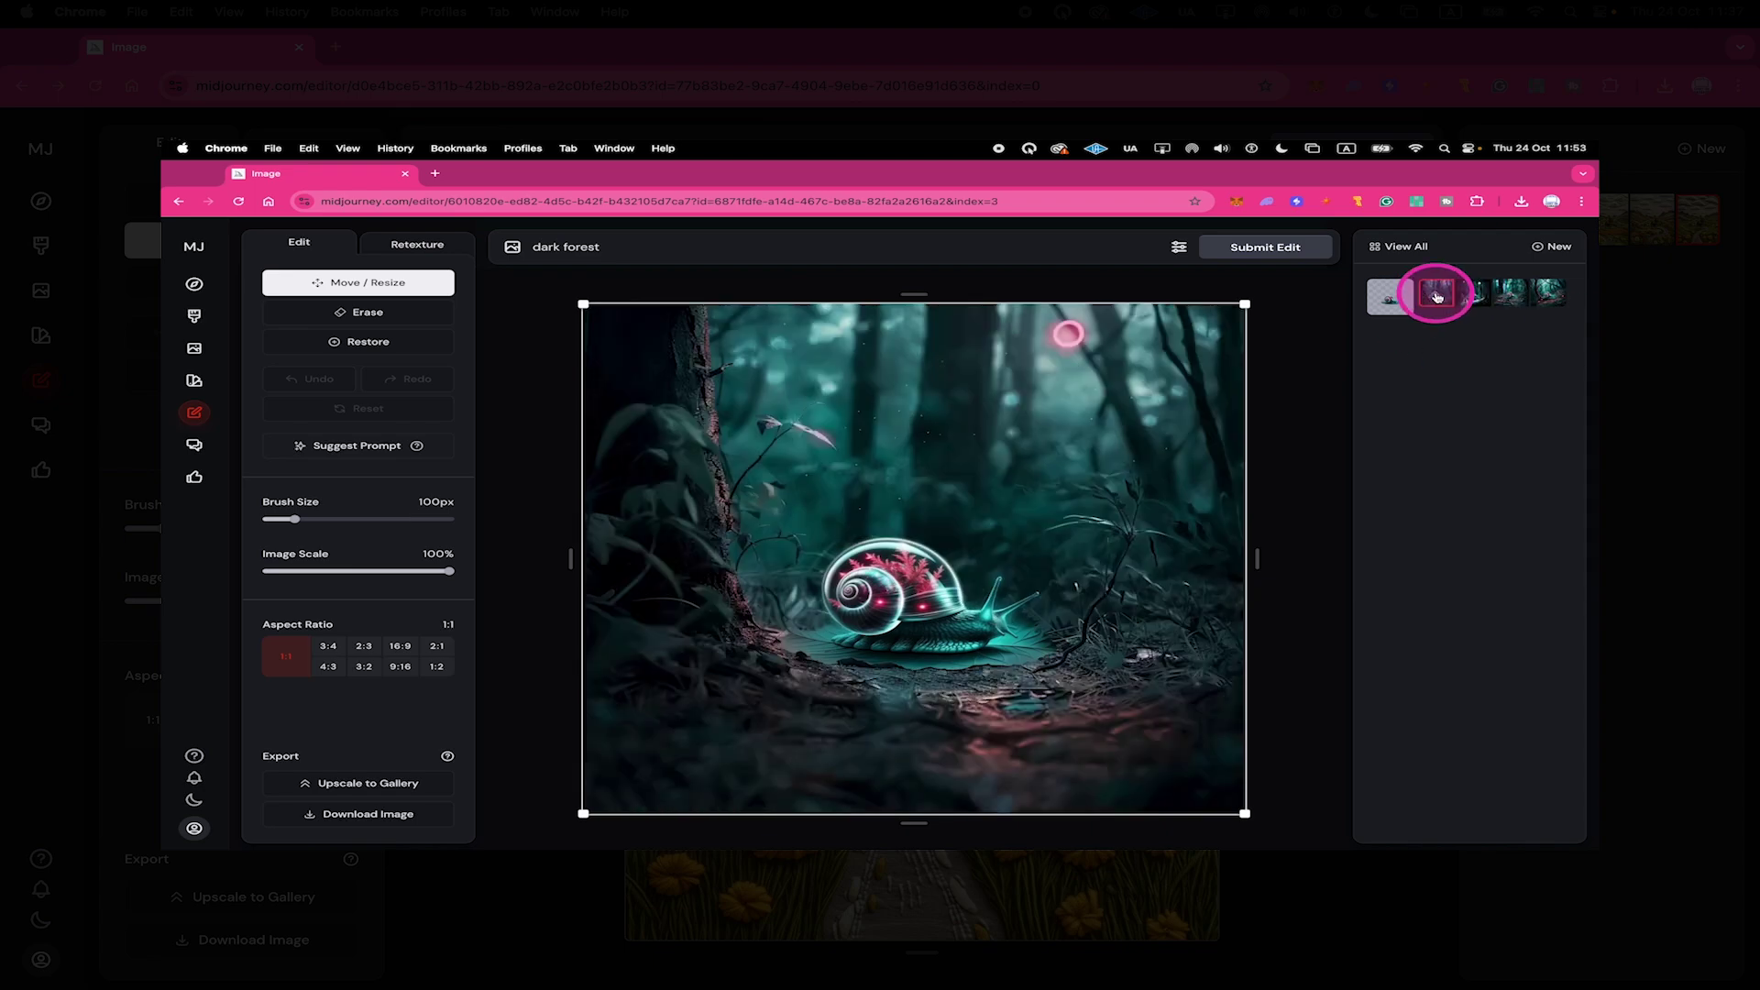
left_click(1515, 296)
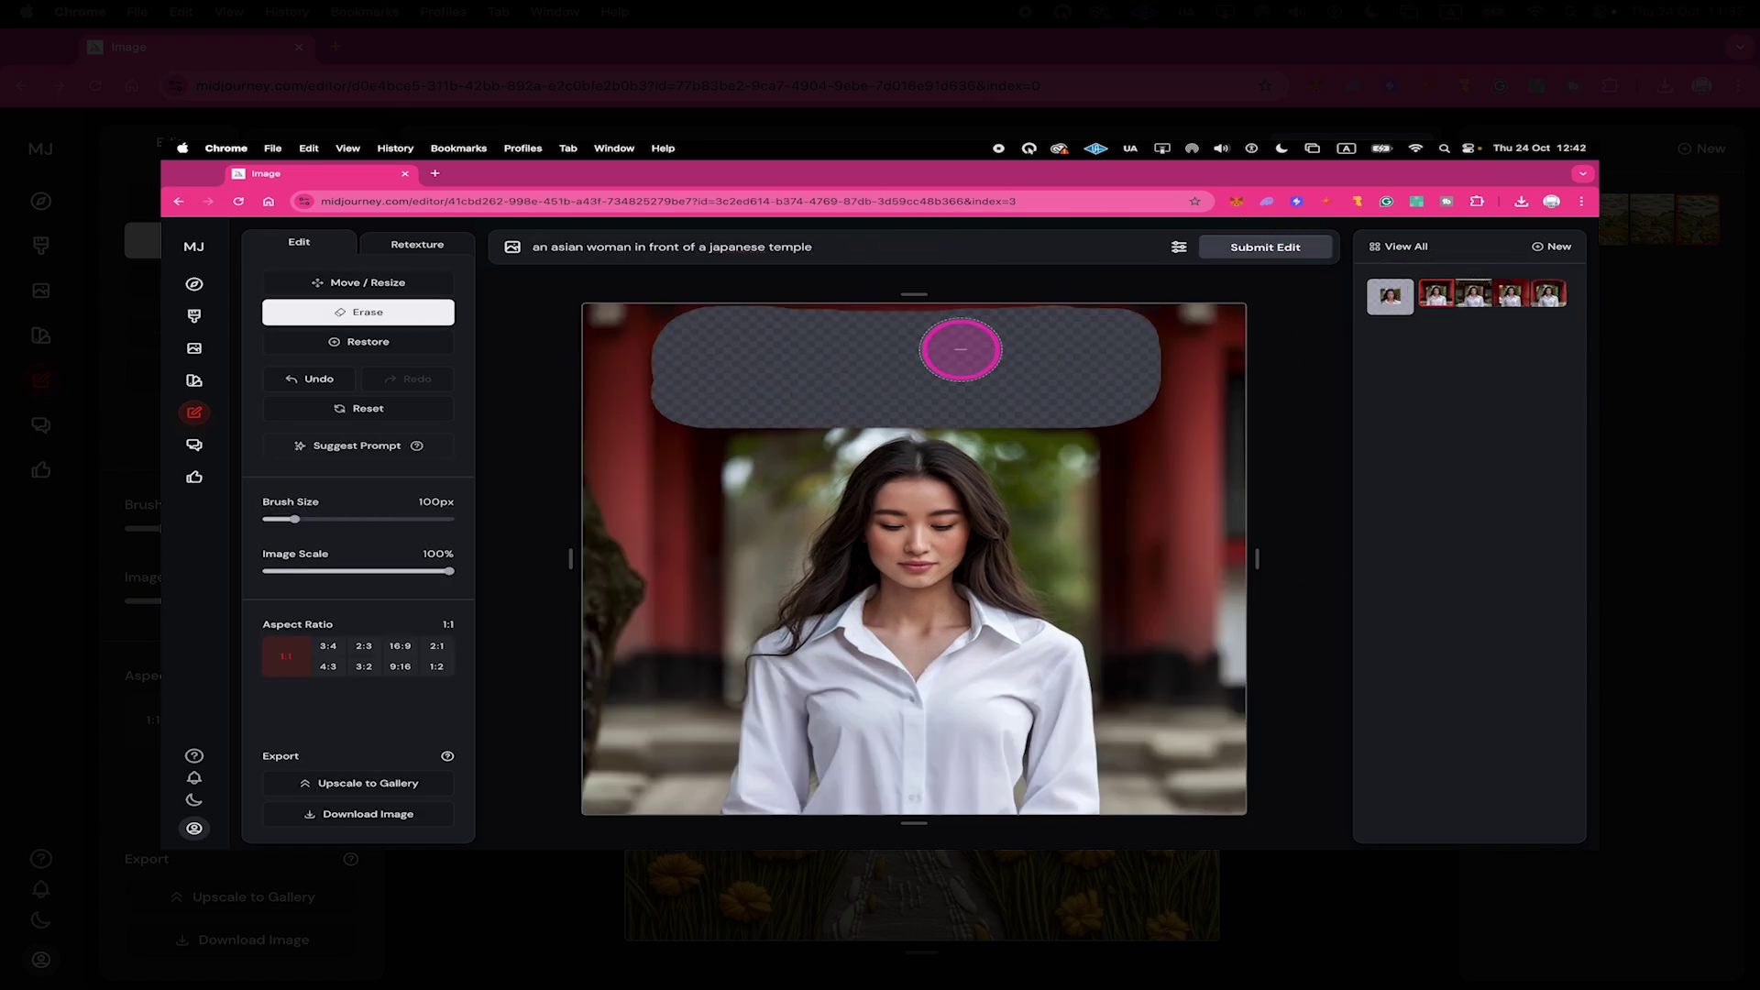
Replace the woman image's prompt with "Japan" and submit the edit for the erased strip
triple_click(734, 240)
type("\"Japan\"")
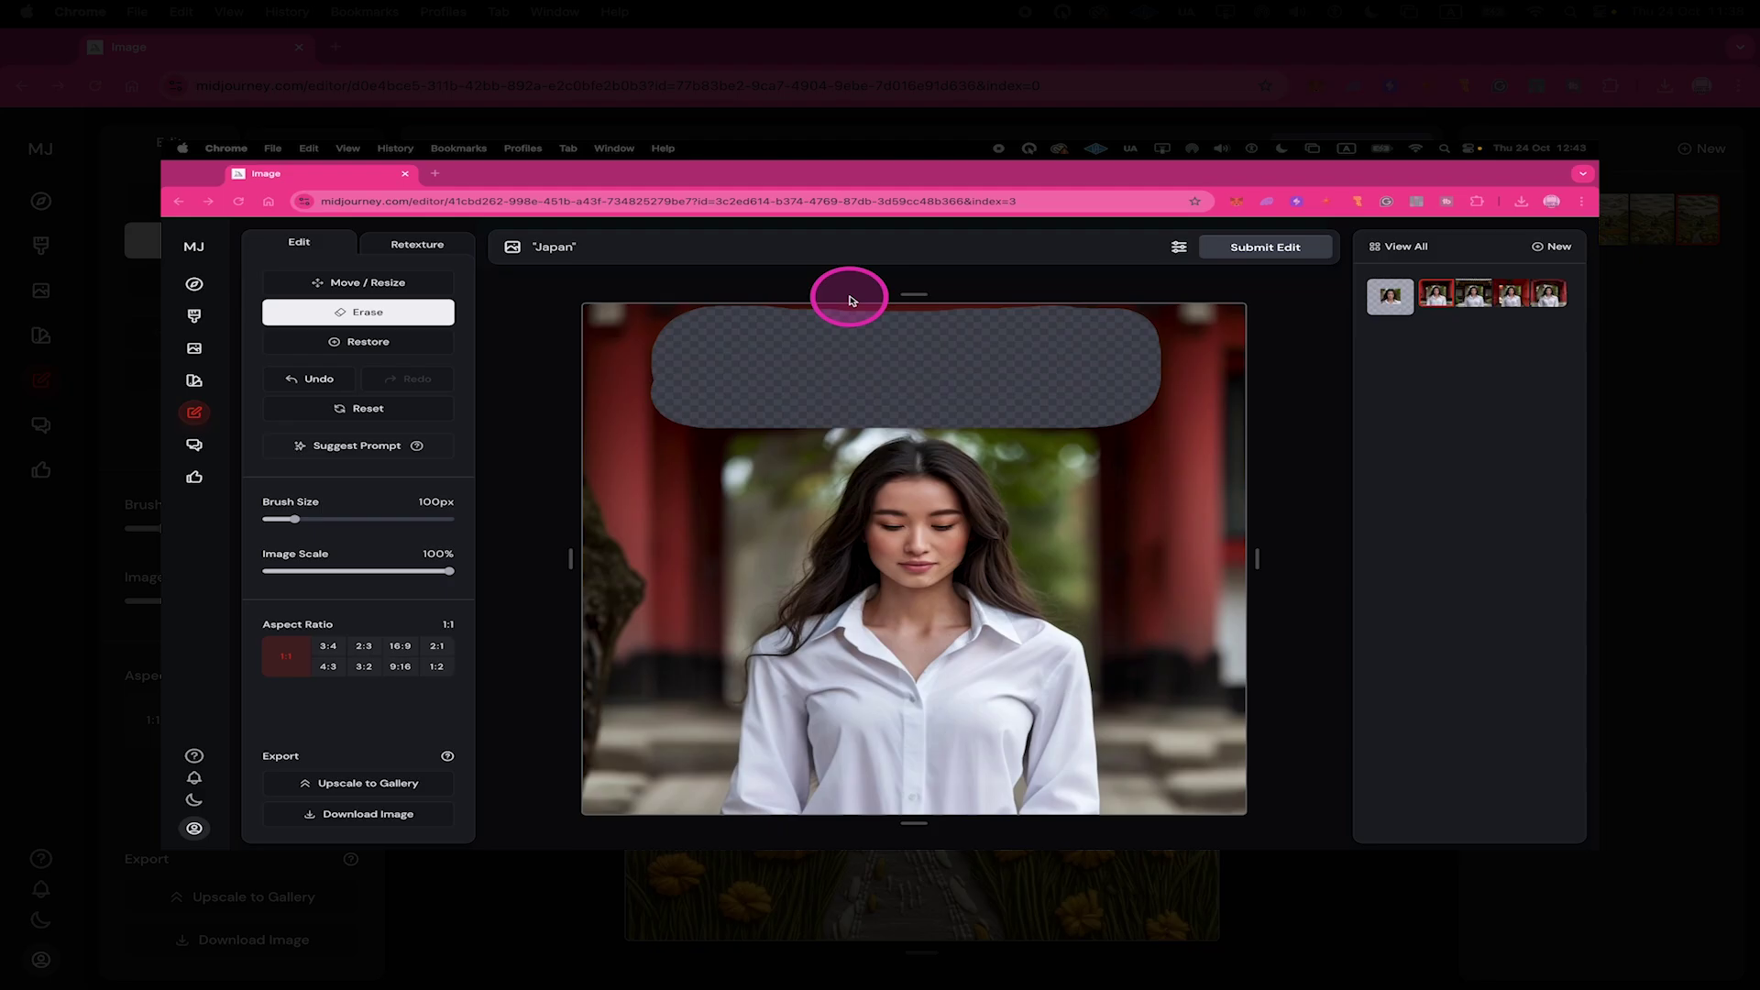
left_click(1251, 253)
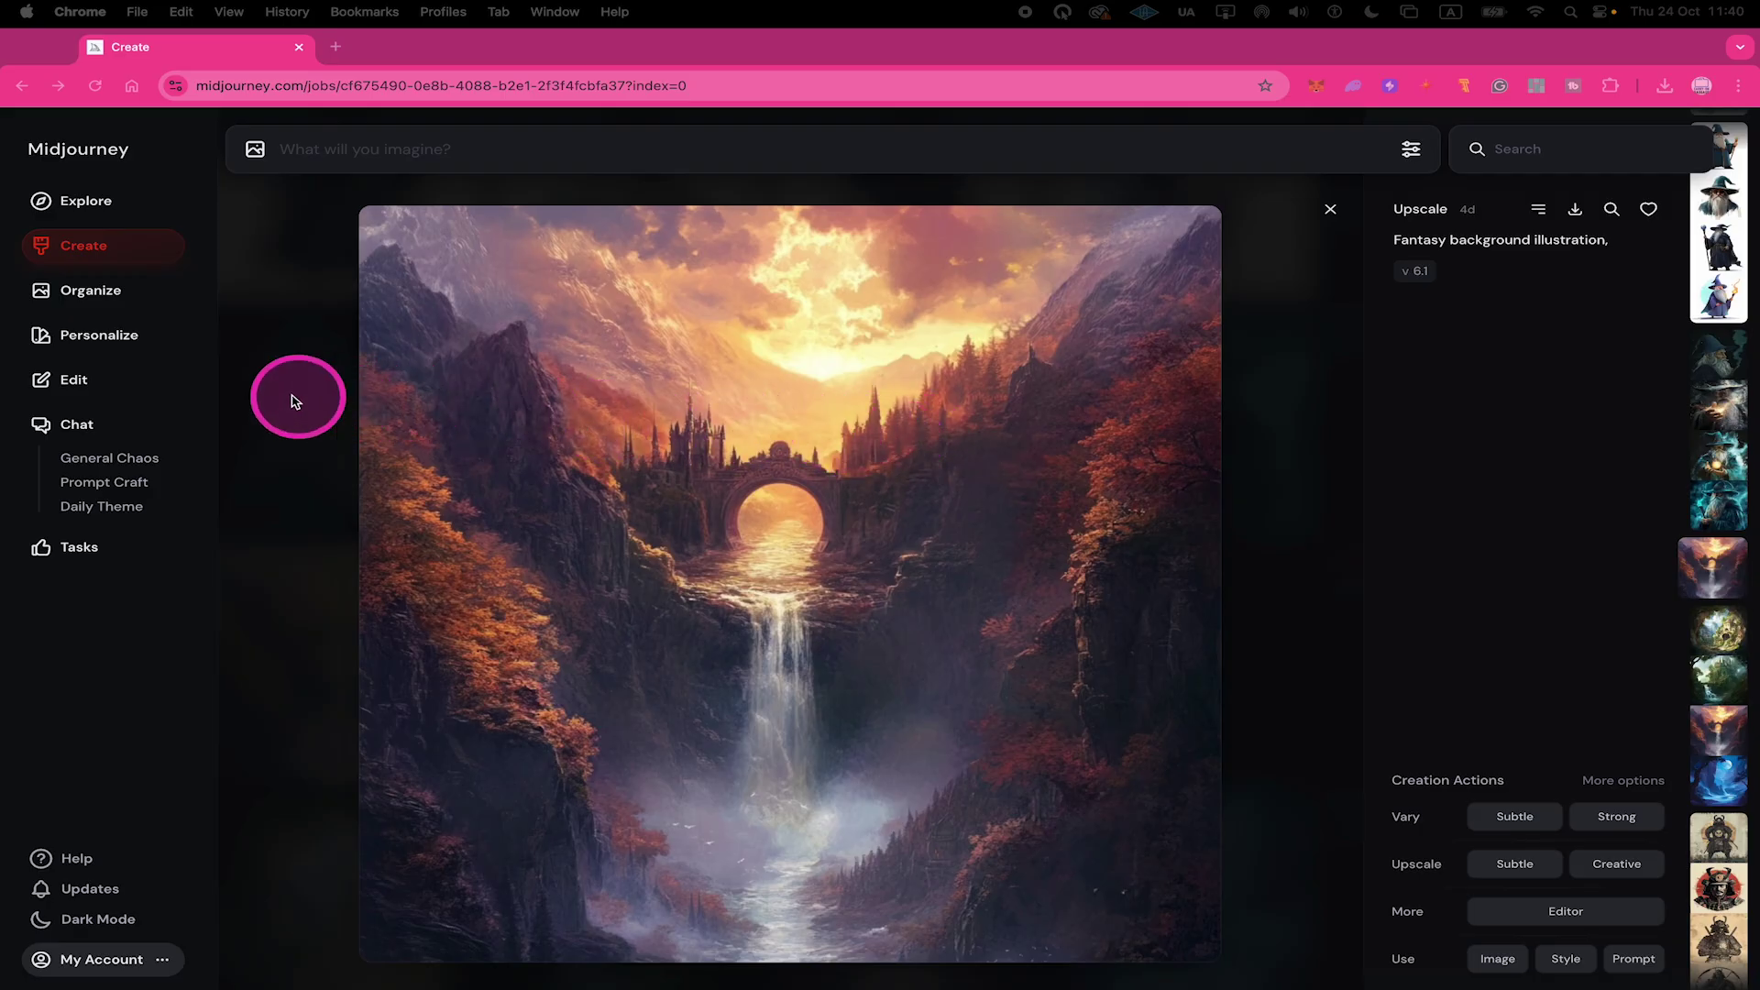
Open a new blank editor page from the Edit sidebar entry
left_click(87, 381)
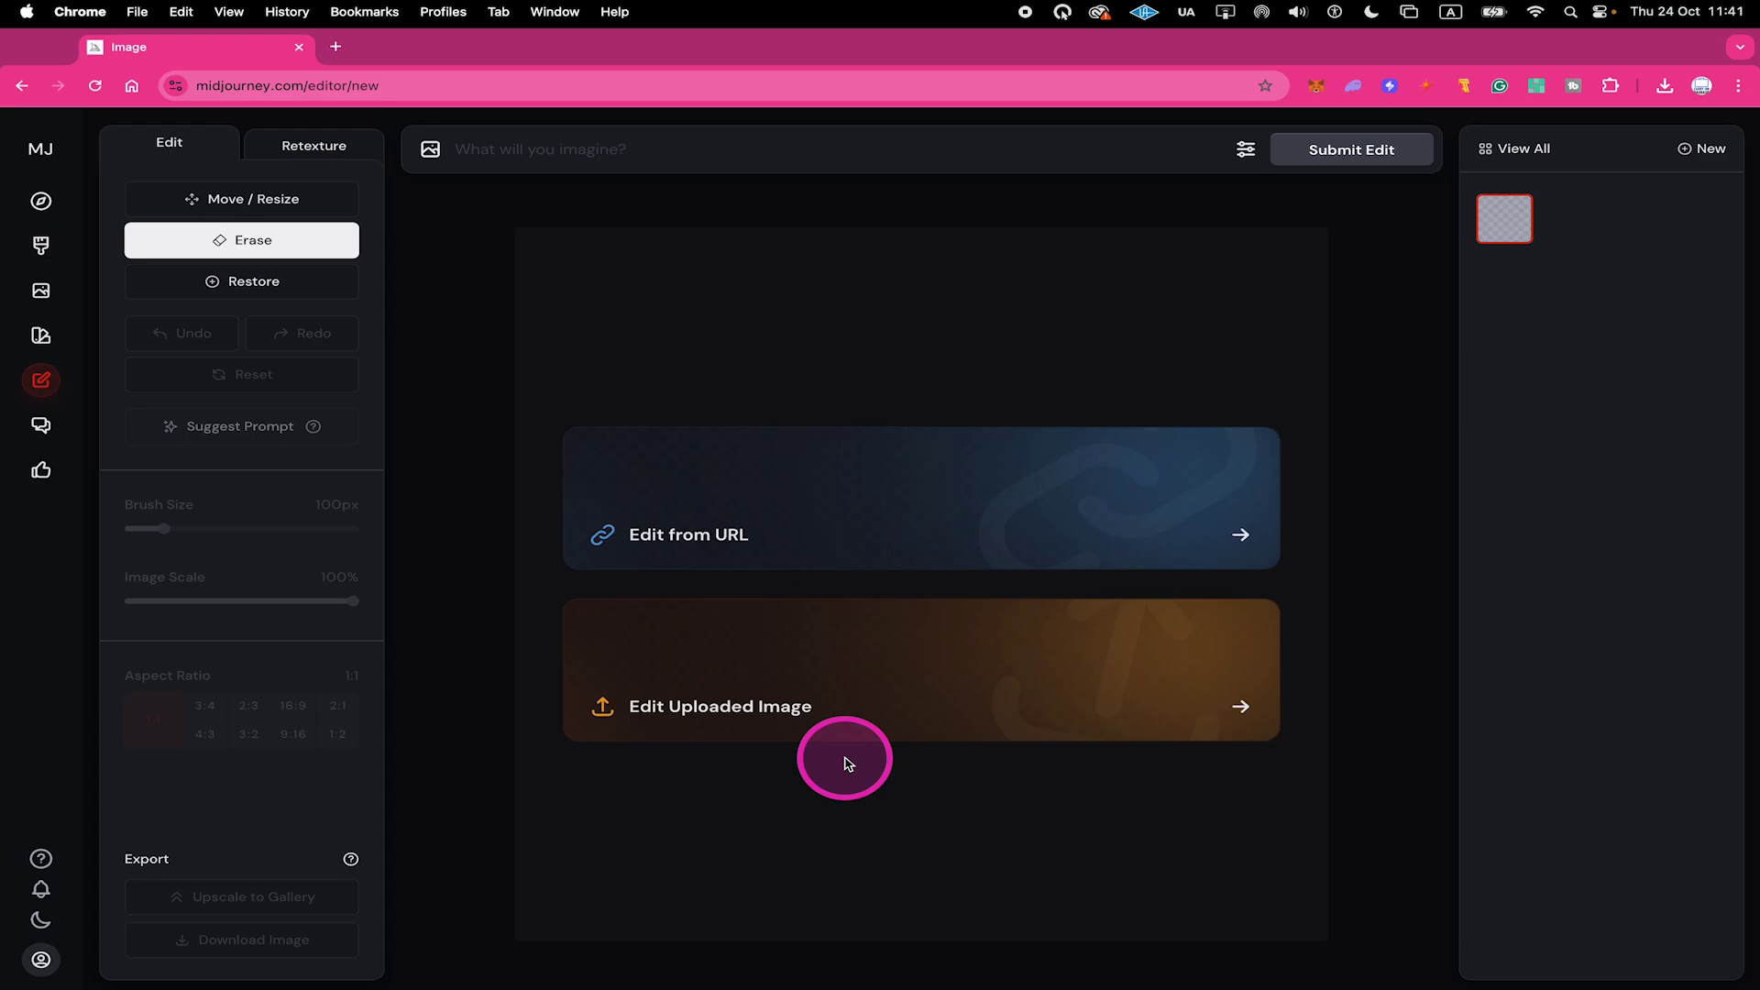
left_click(50, 201)
scroll(110, 206, "down", 1)
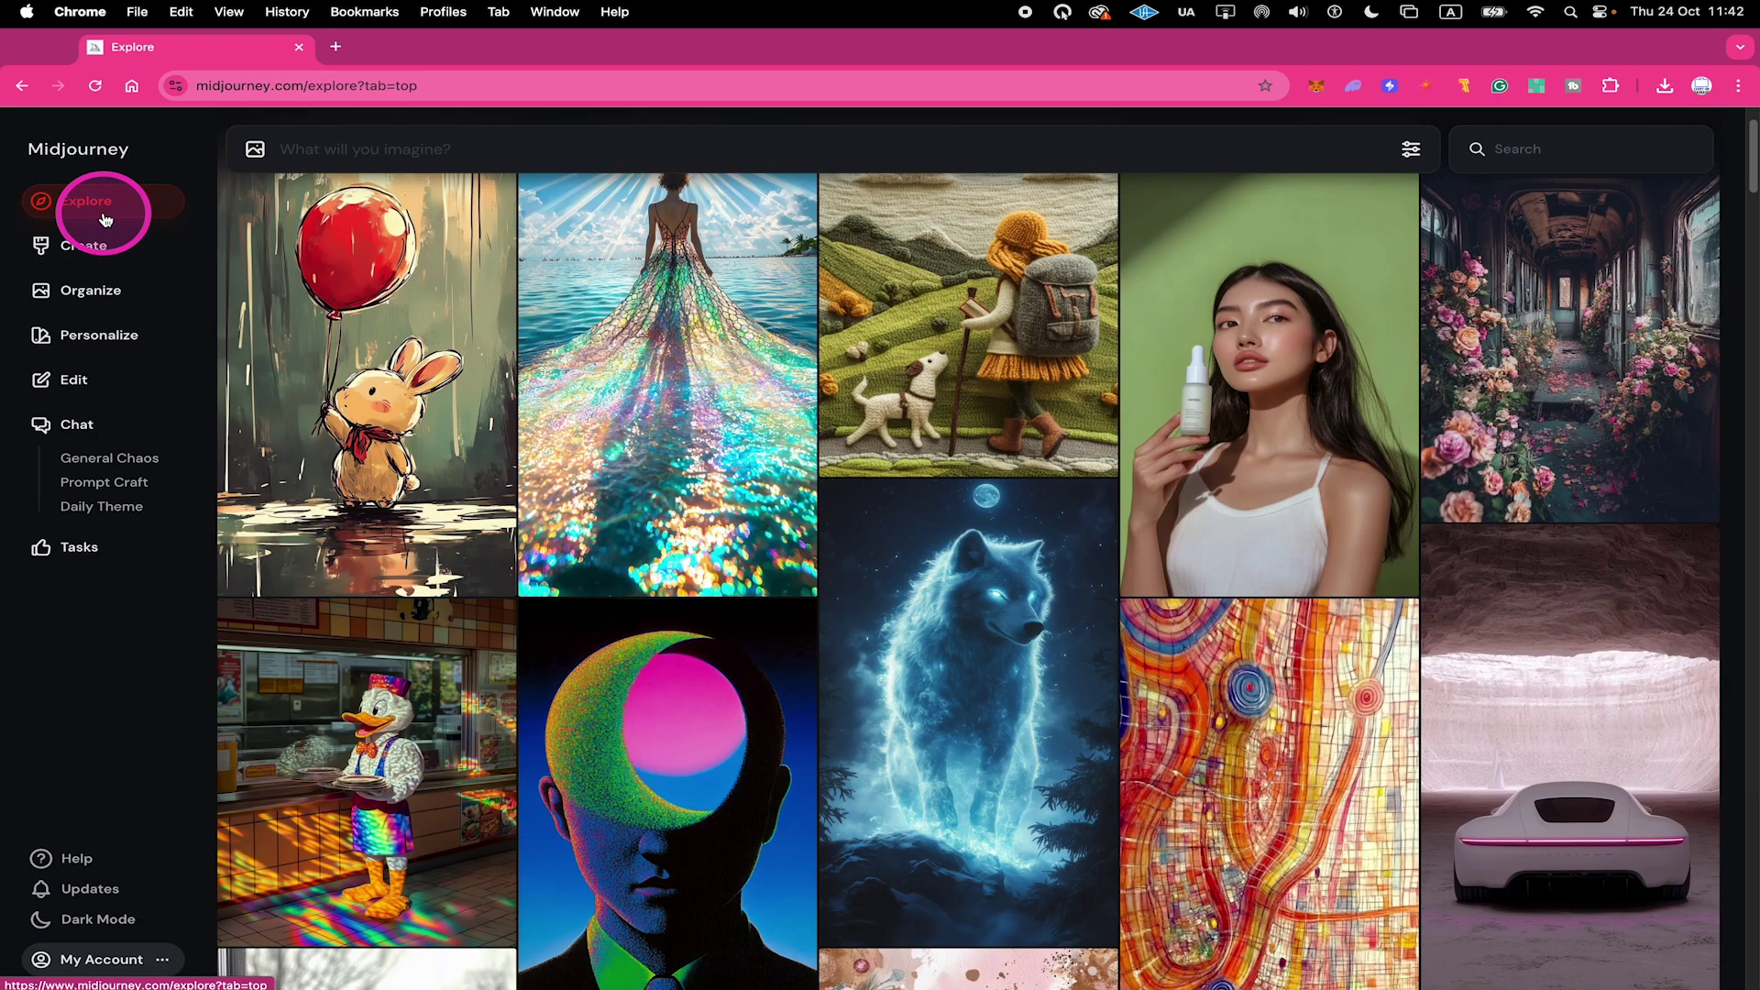
scroll(898, 344, "down", 6)
scroll(851, 354, "down", 10)
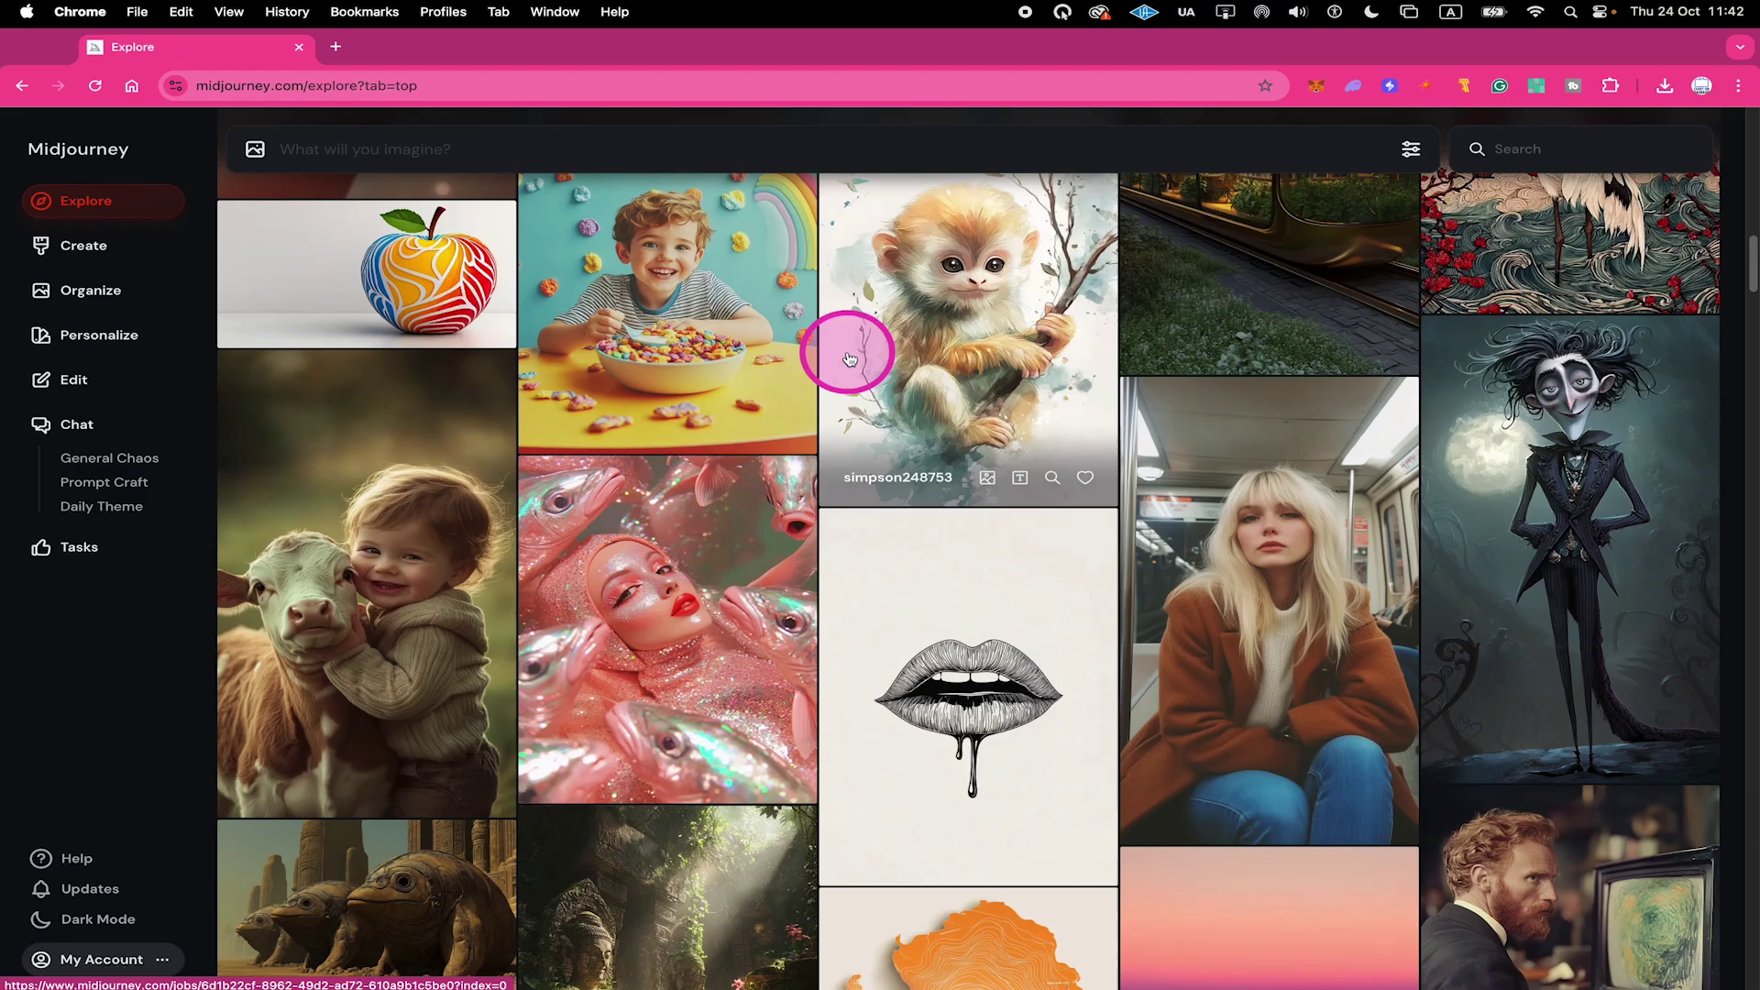
left_click(1273, 522)
right_click(823, 483)
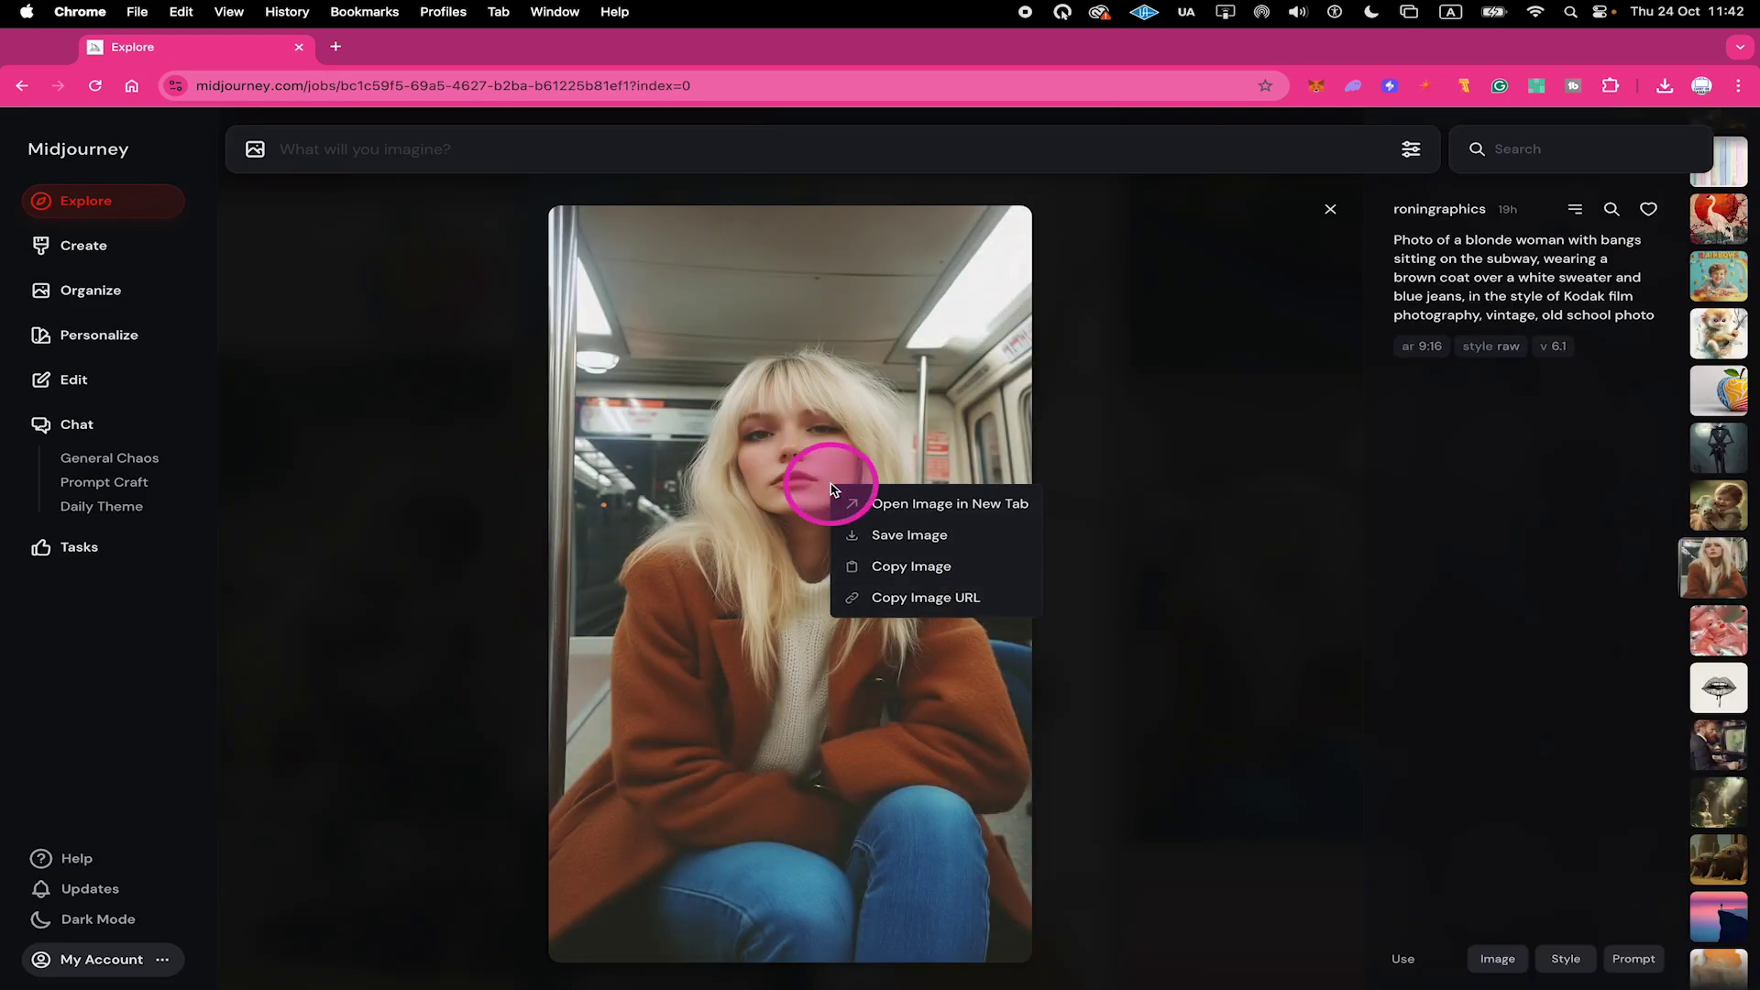
left_click(930, 596)
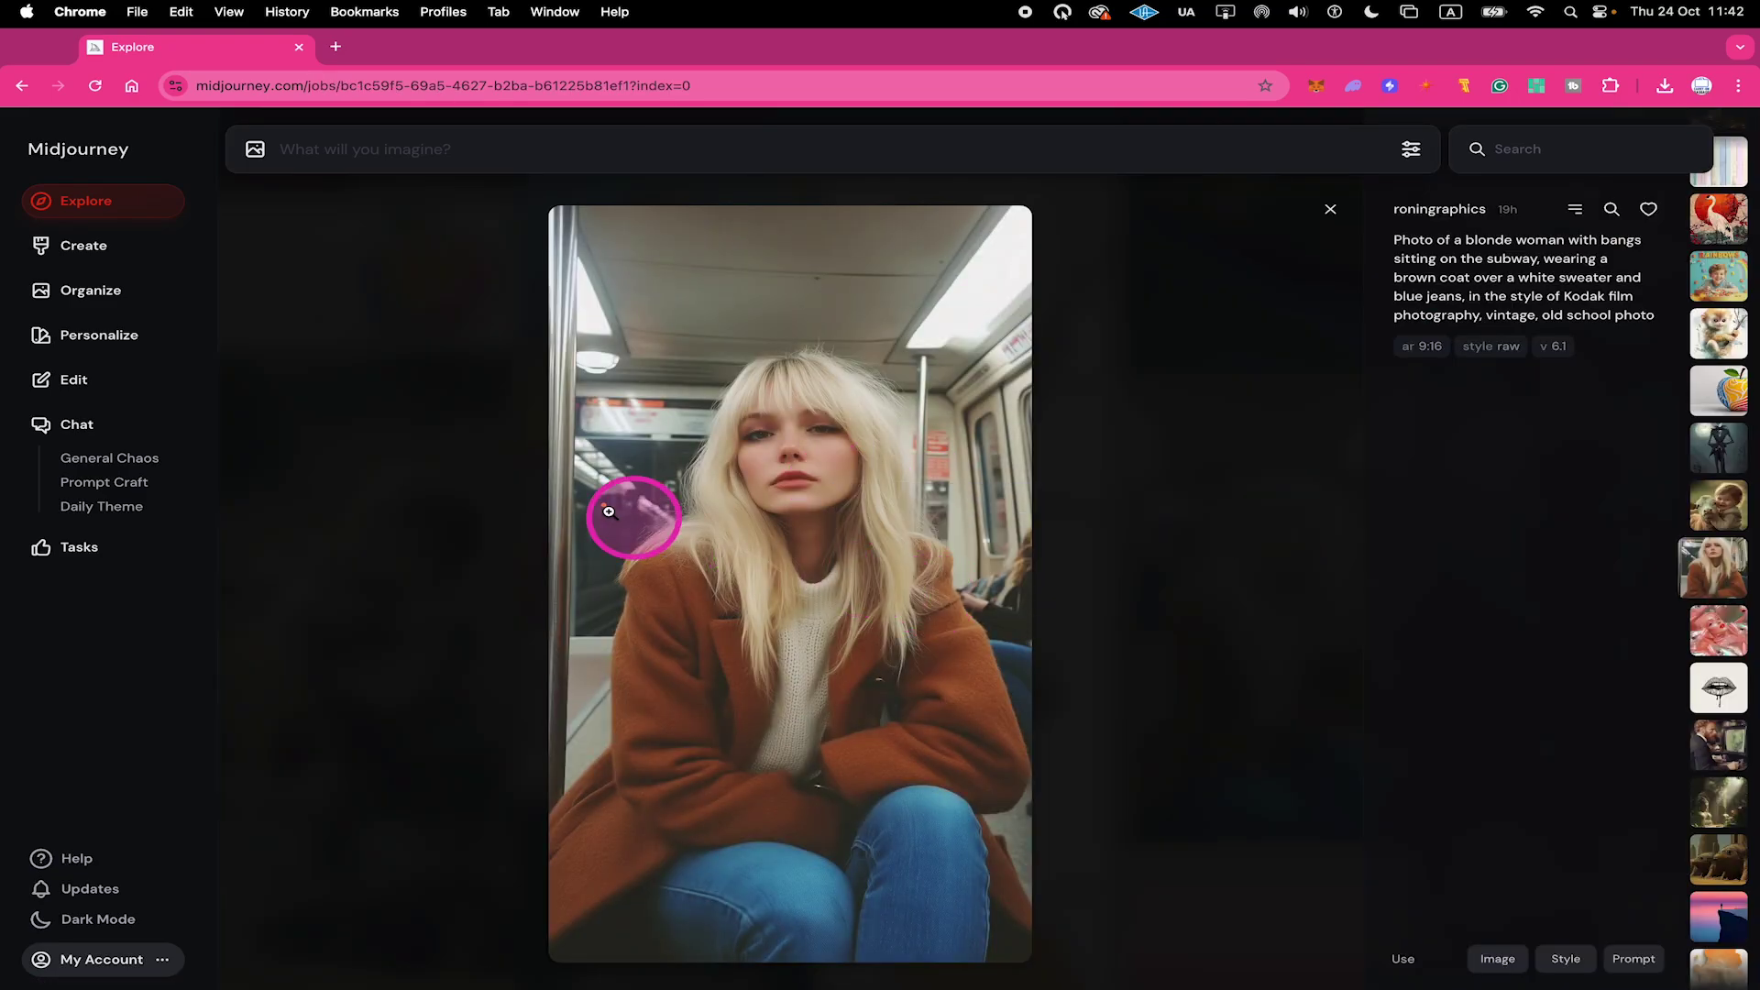
left_click(107, 387)
left_click(813, 470)
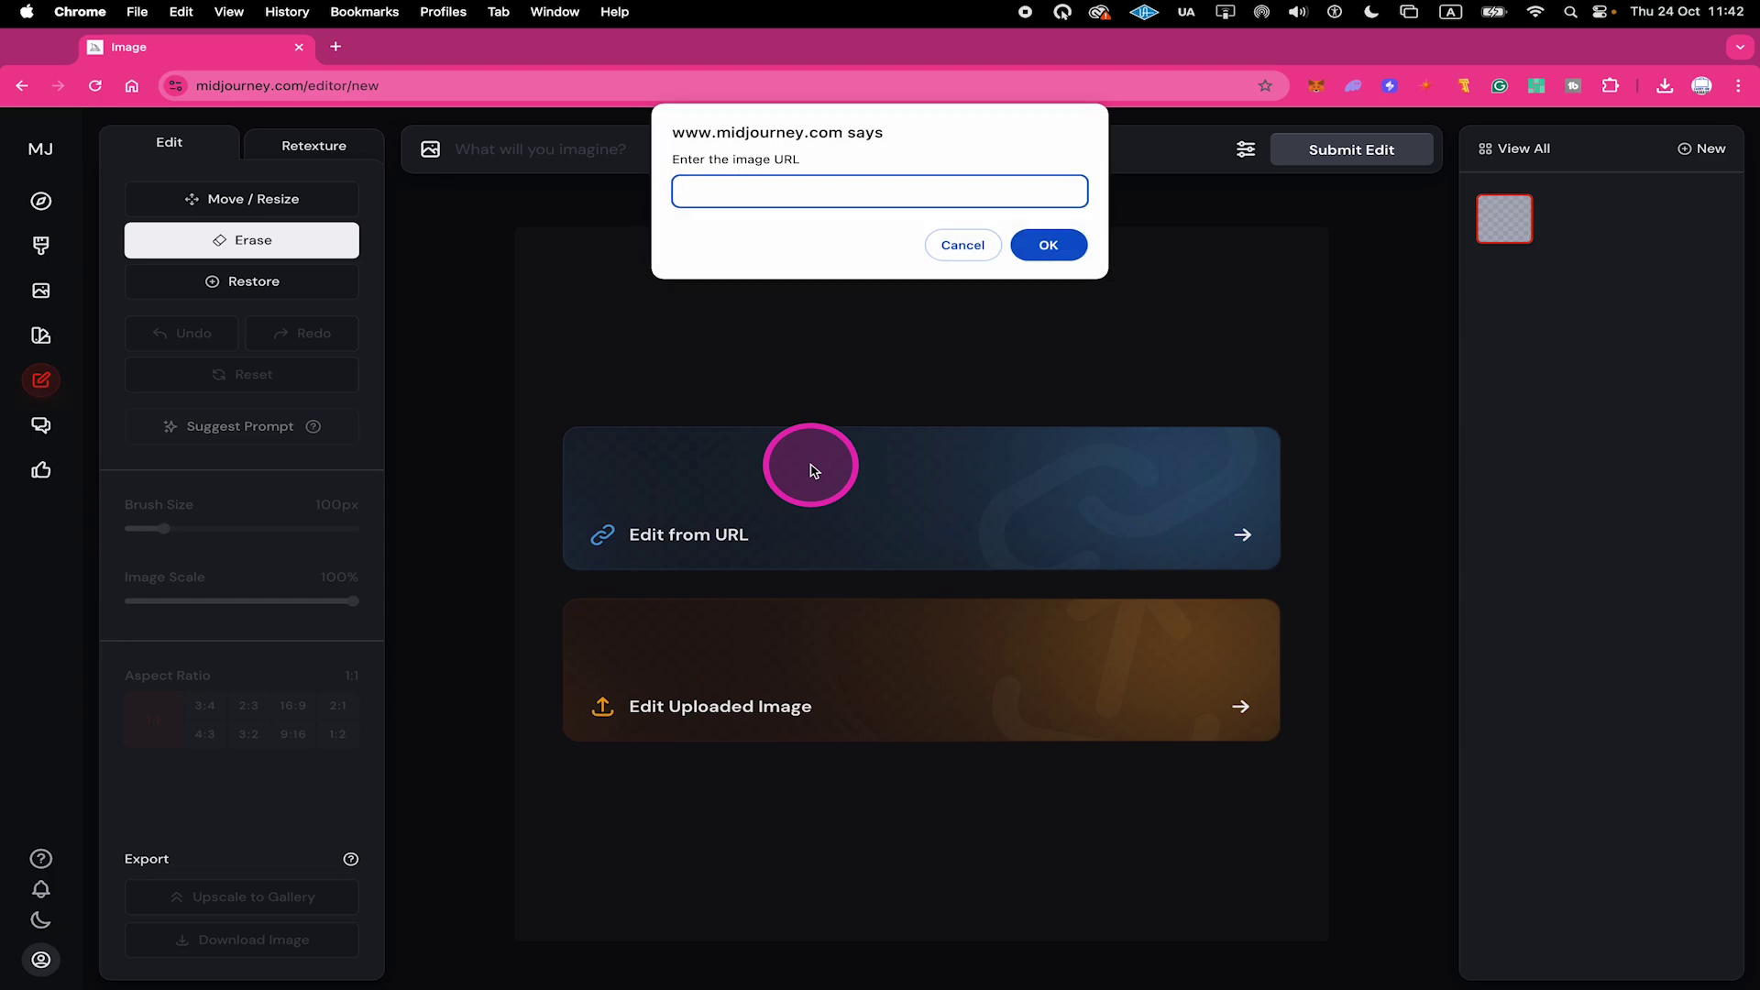
key("super+v")
left_click(1045, 244)
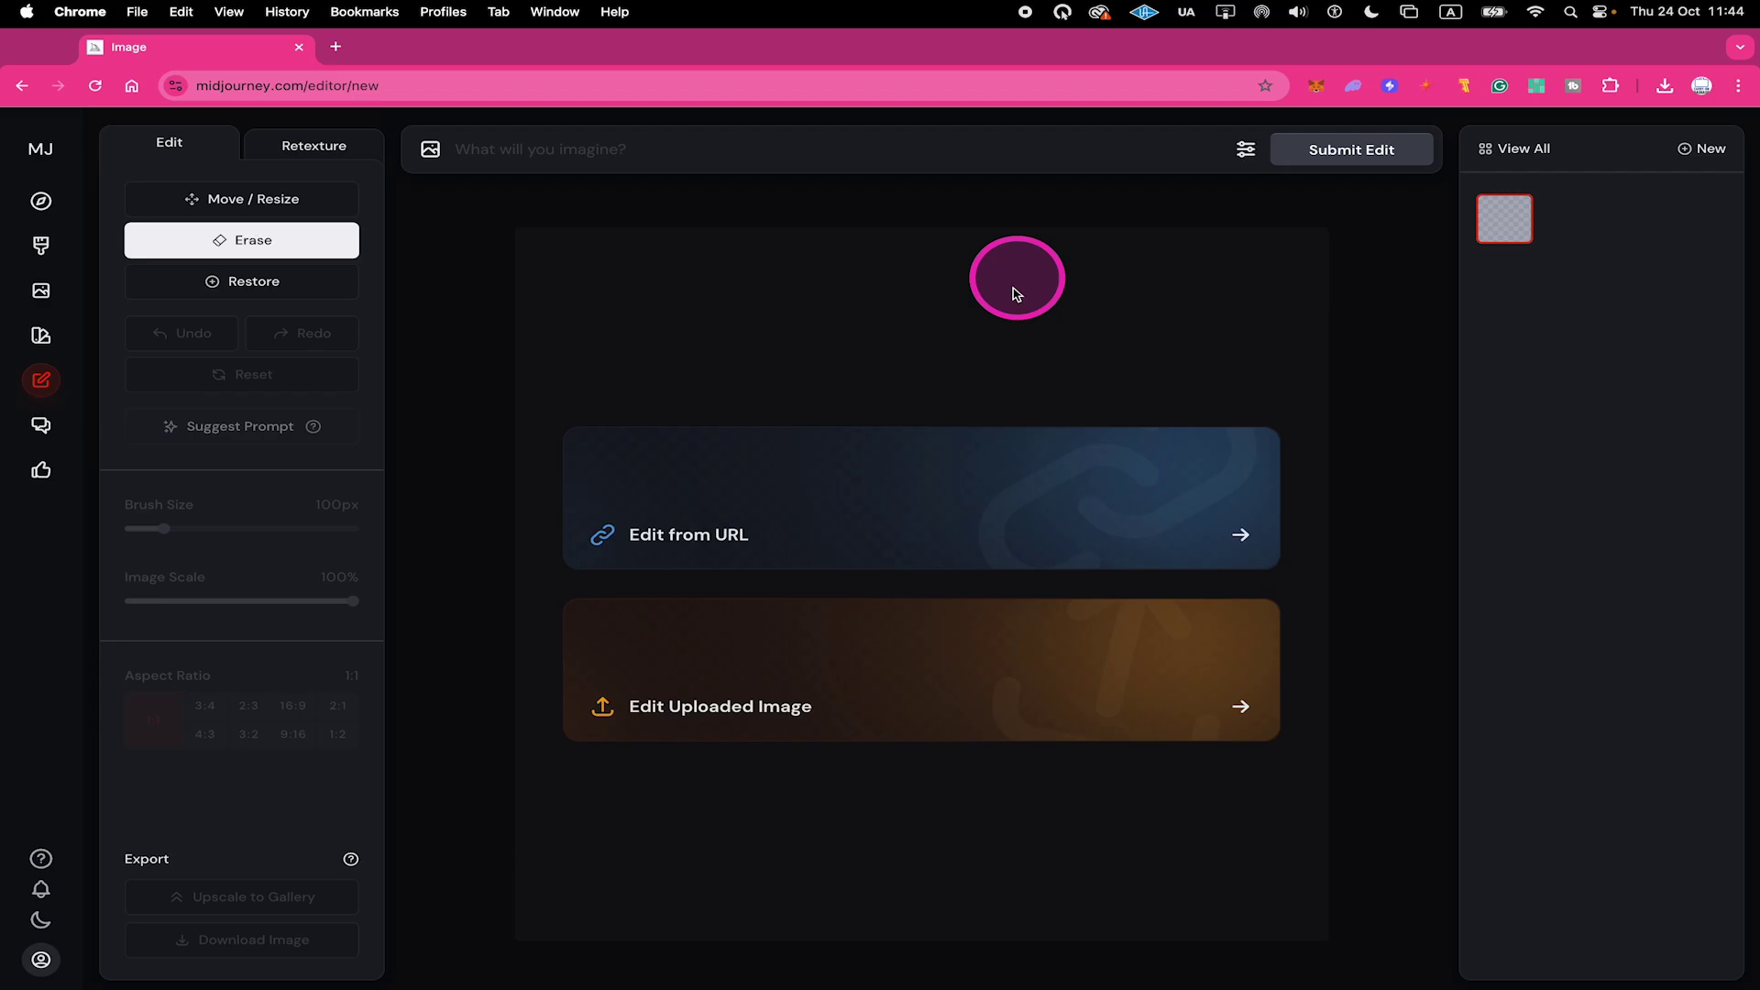
Upload snailuniverse.png from Downloads and switch to the Move / Resize tool
left_click(880, 654)
left_click(505, 421)
key("space")
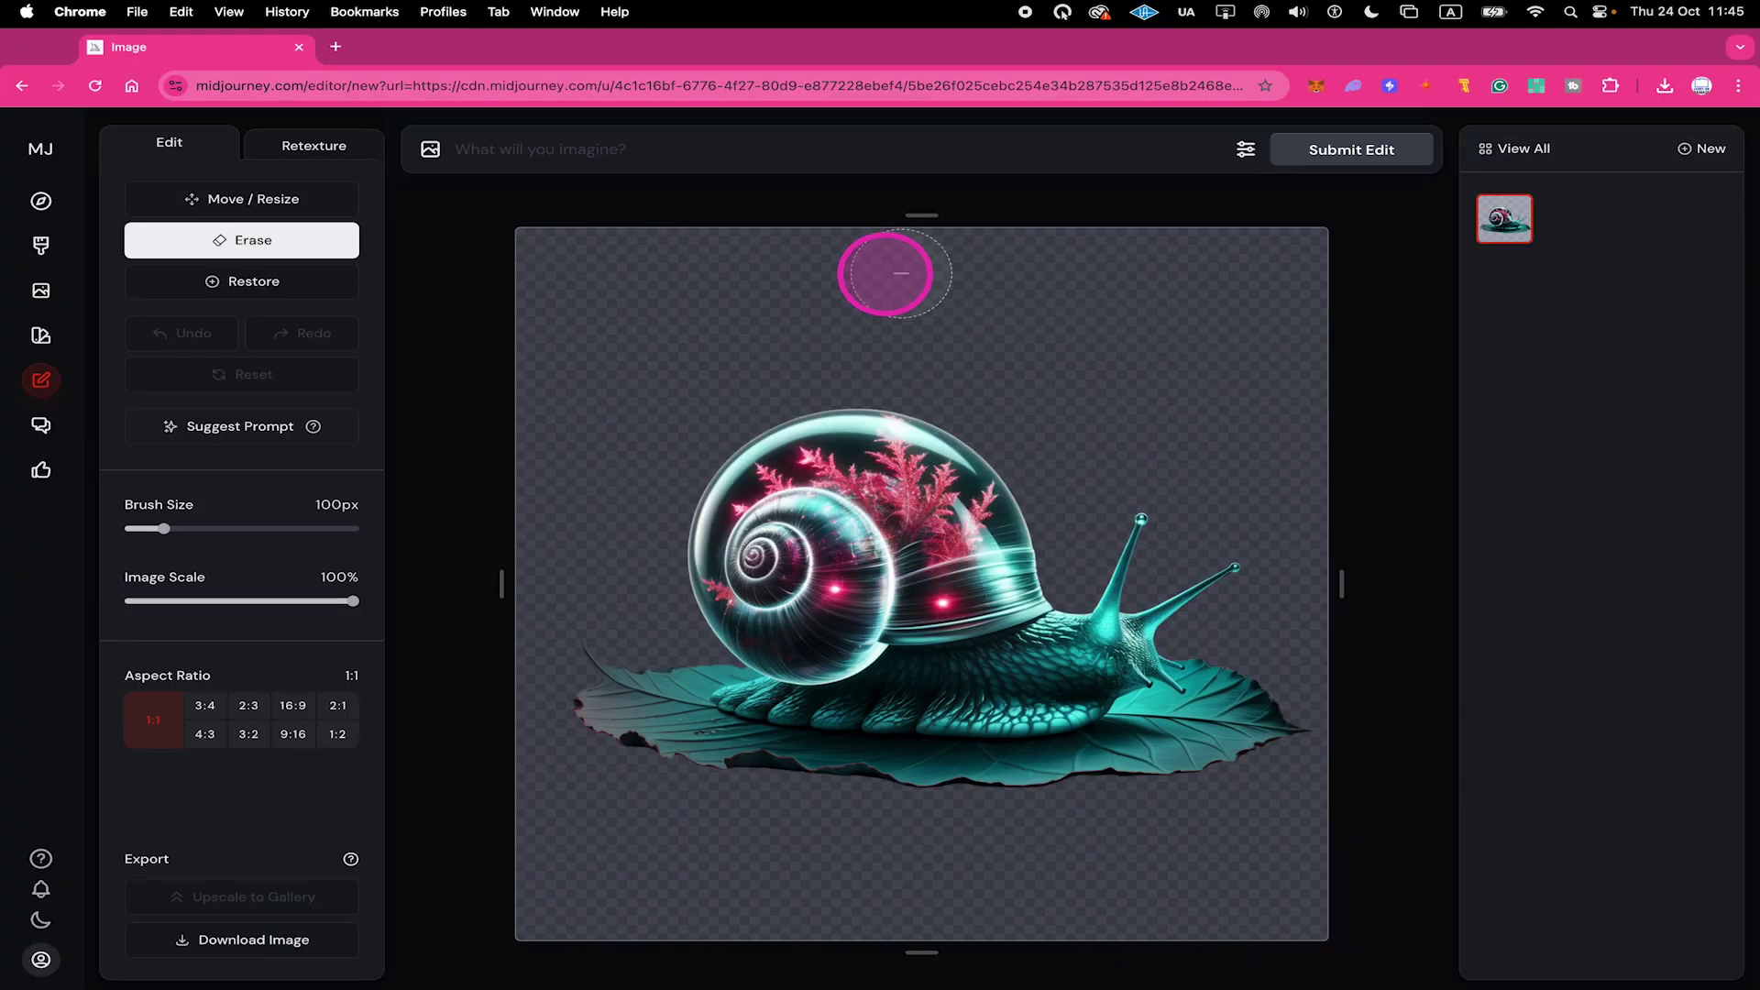
key("m")
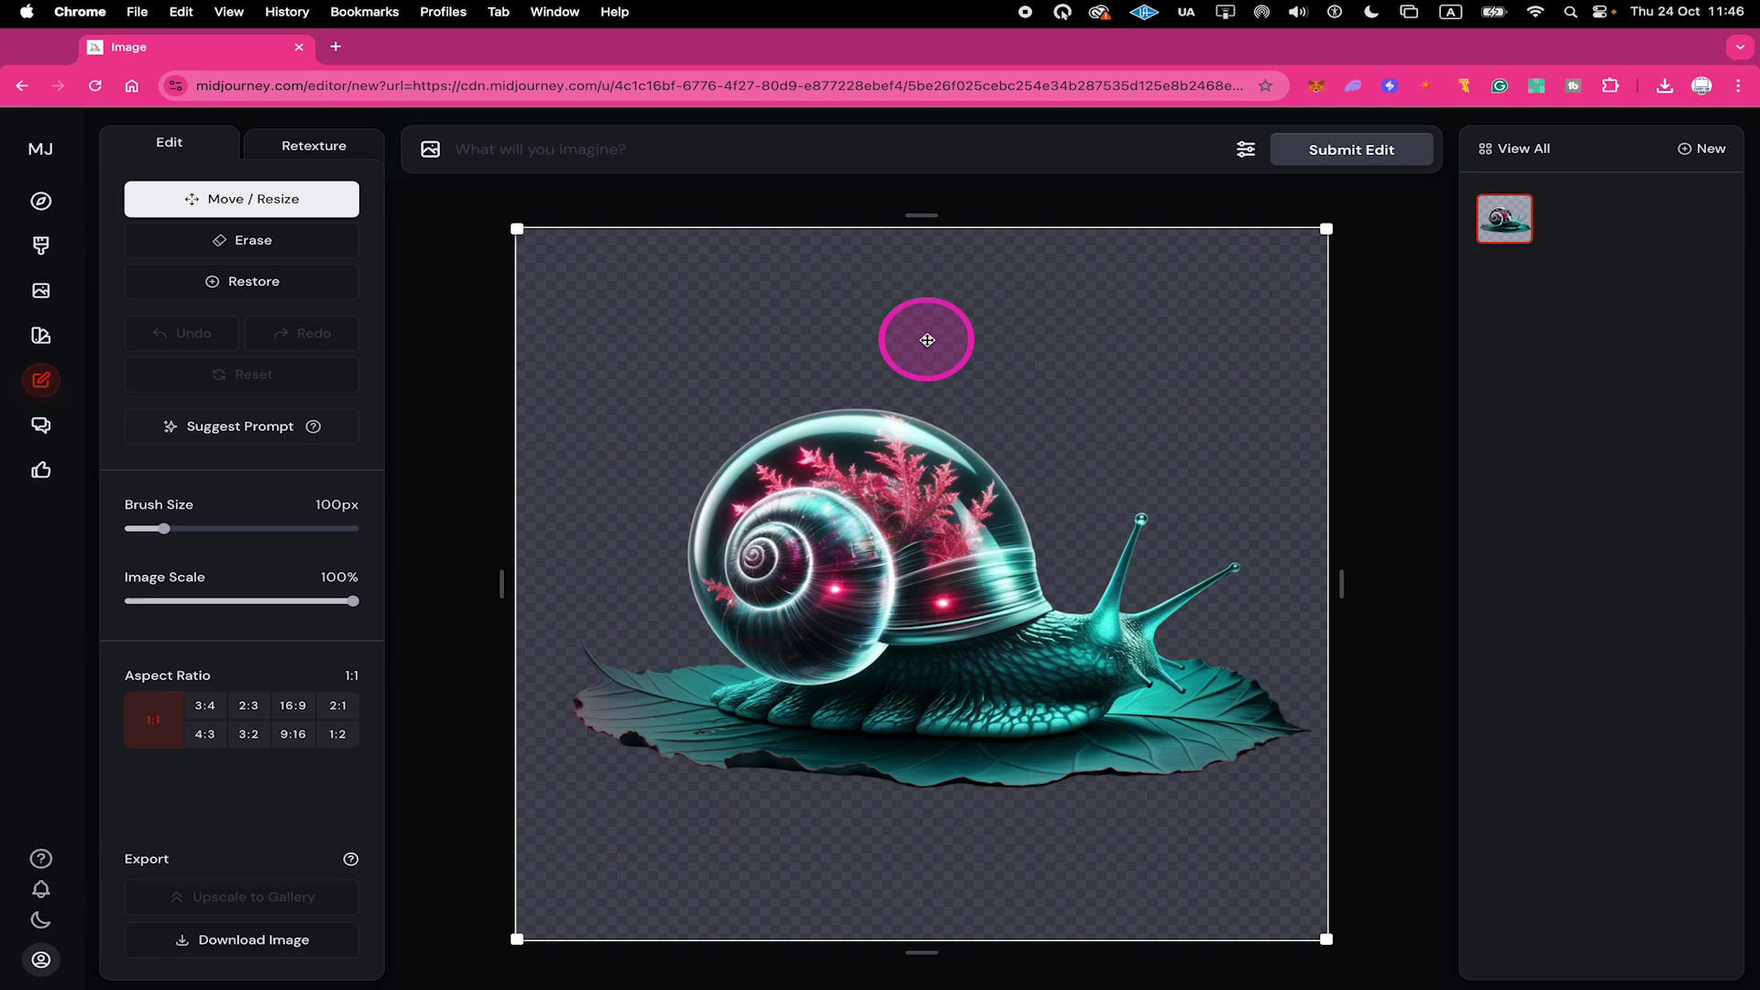
Scale the snail to 48% and centre it slightly low on the 1:1 canvas
left_click_drag(927, 340, 843, 408)
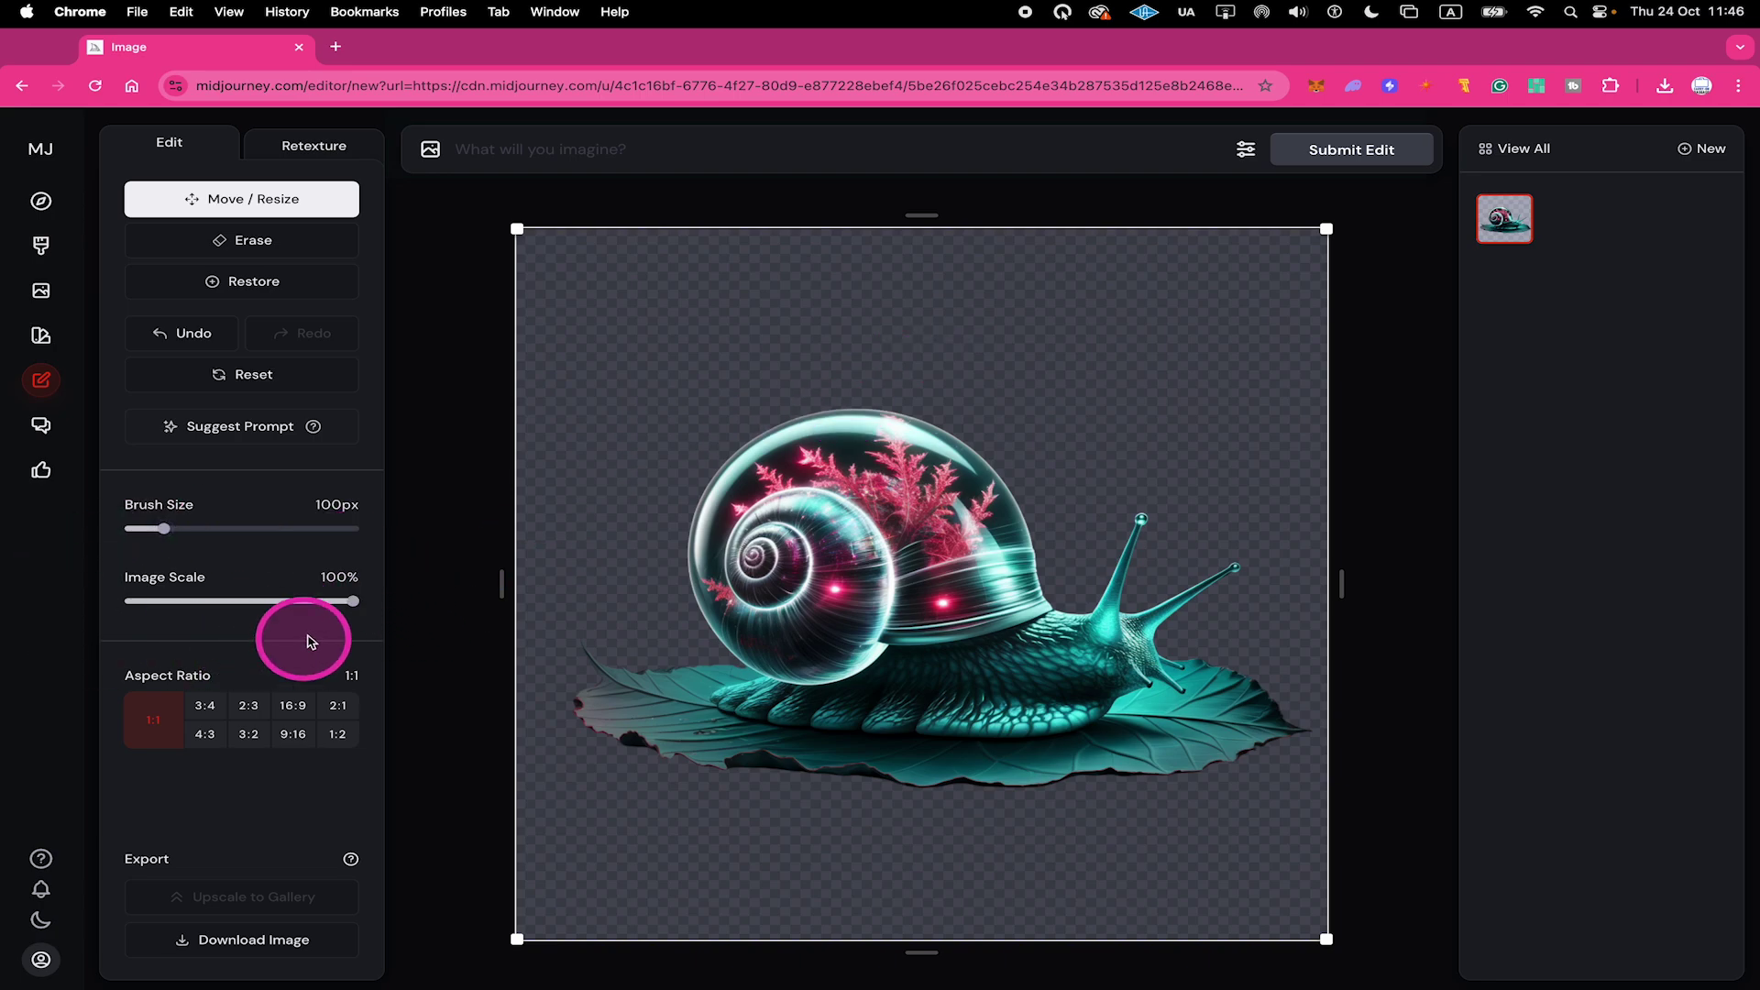
left_click_drag(354, 602, 224, 602)
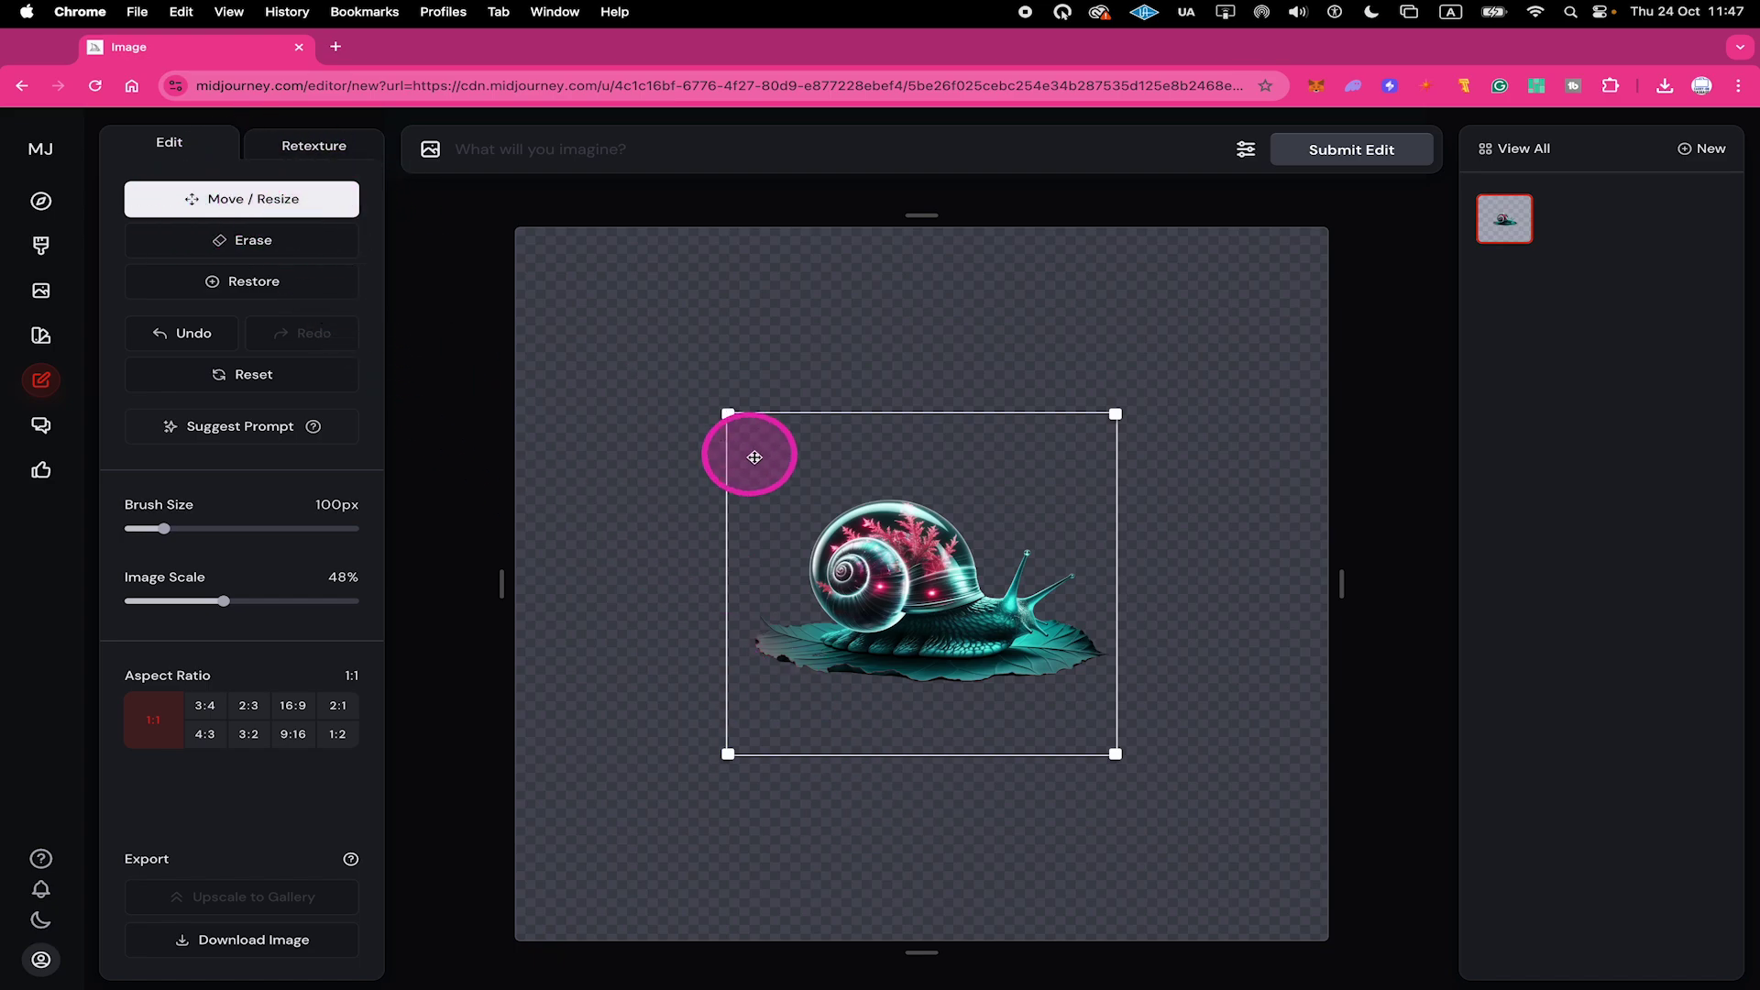
left_click_drag(866, 554, 860, 515)
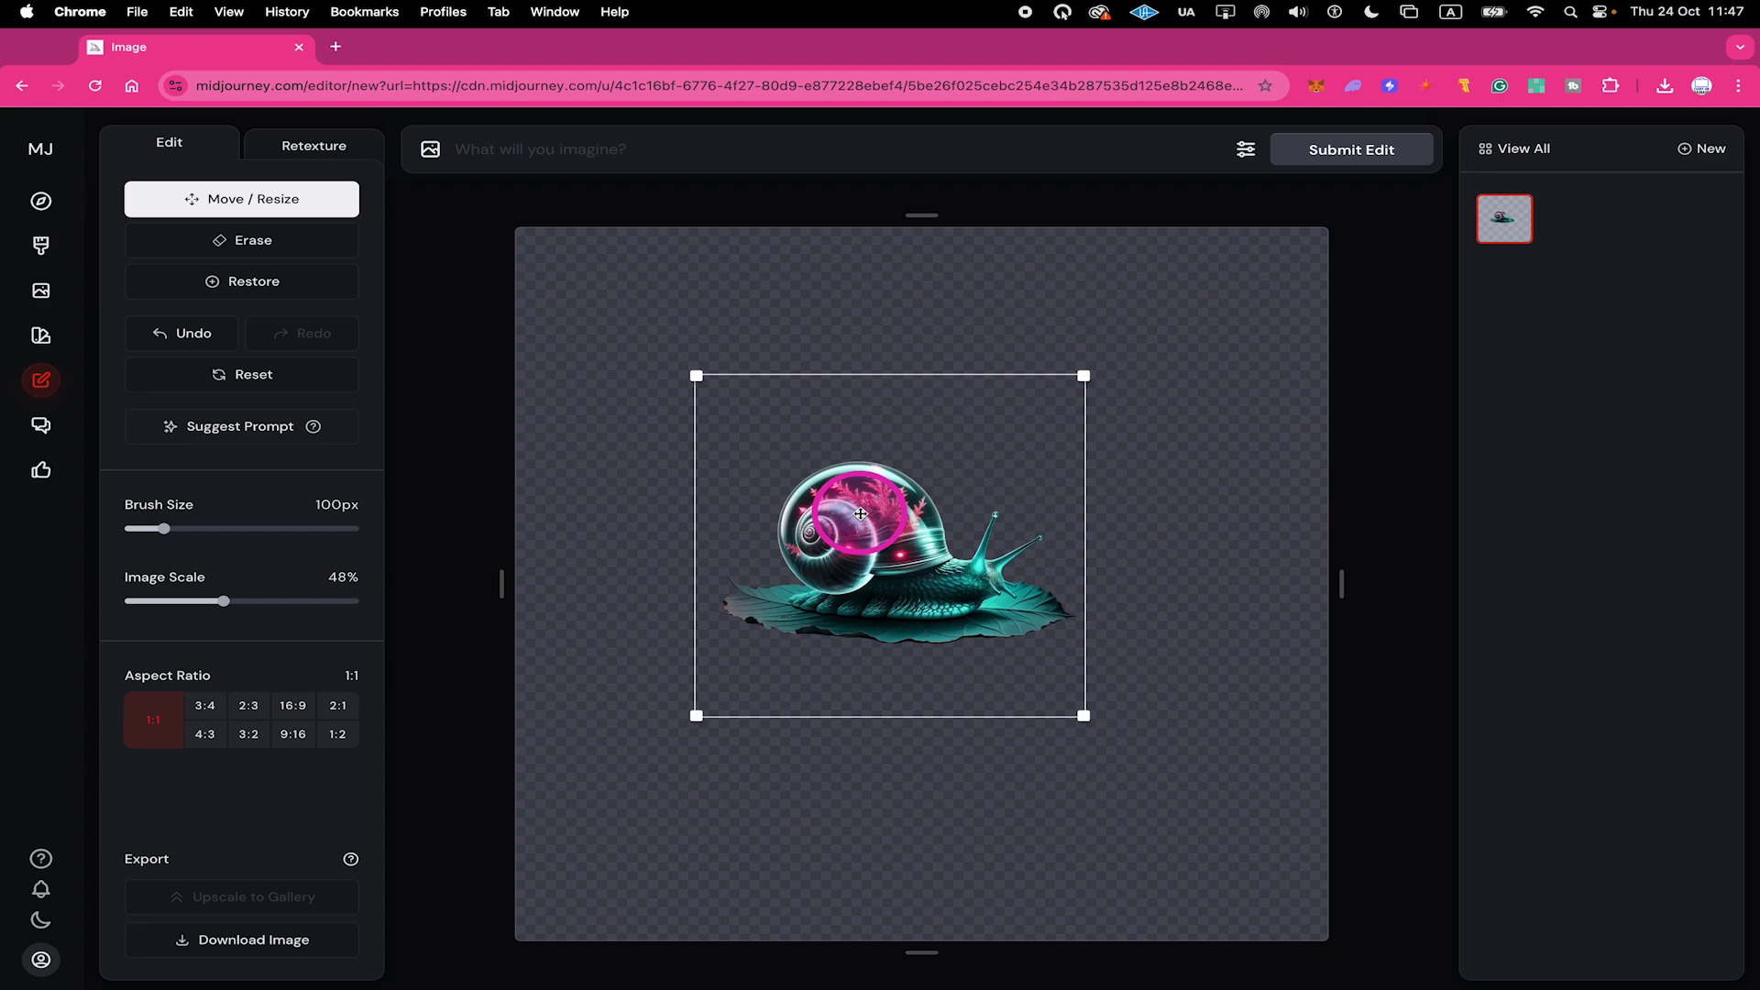
left_click_drag(860, 514, 895, 608)
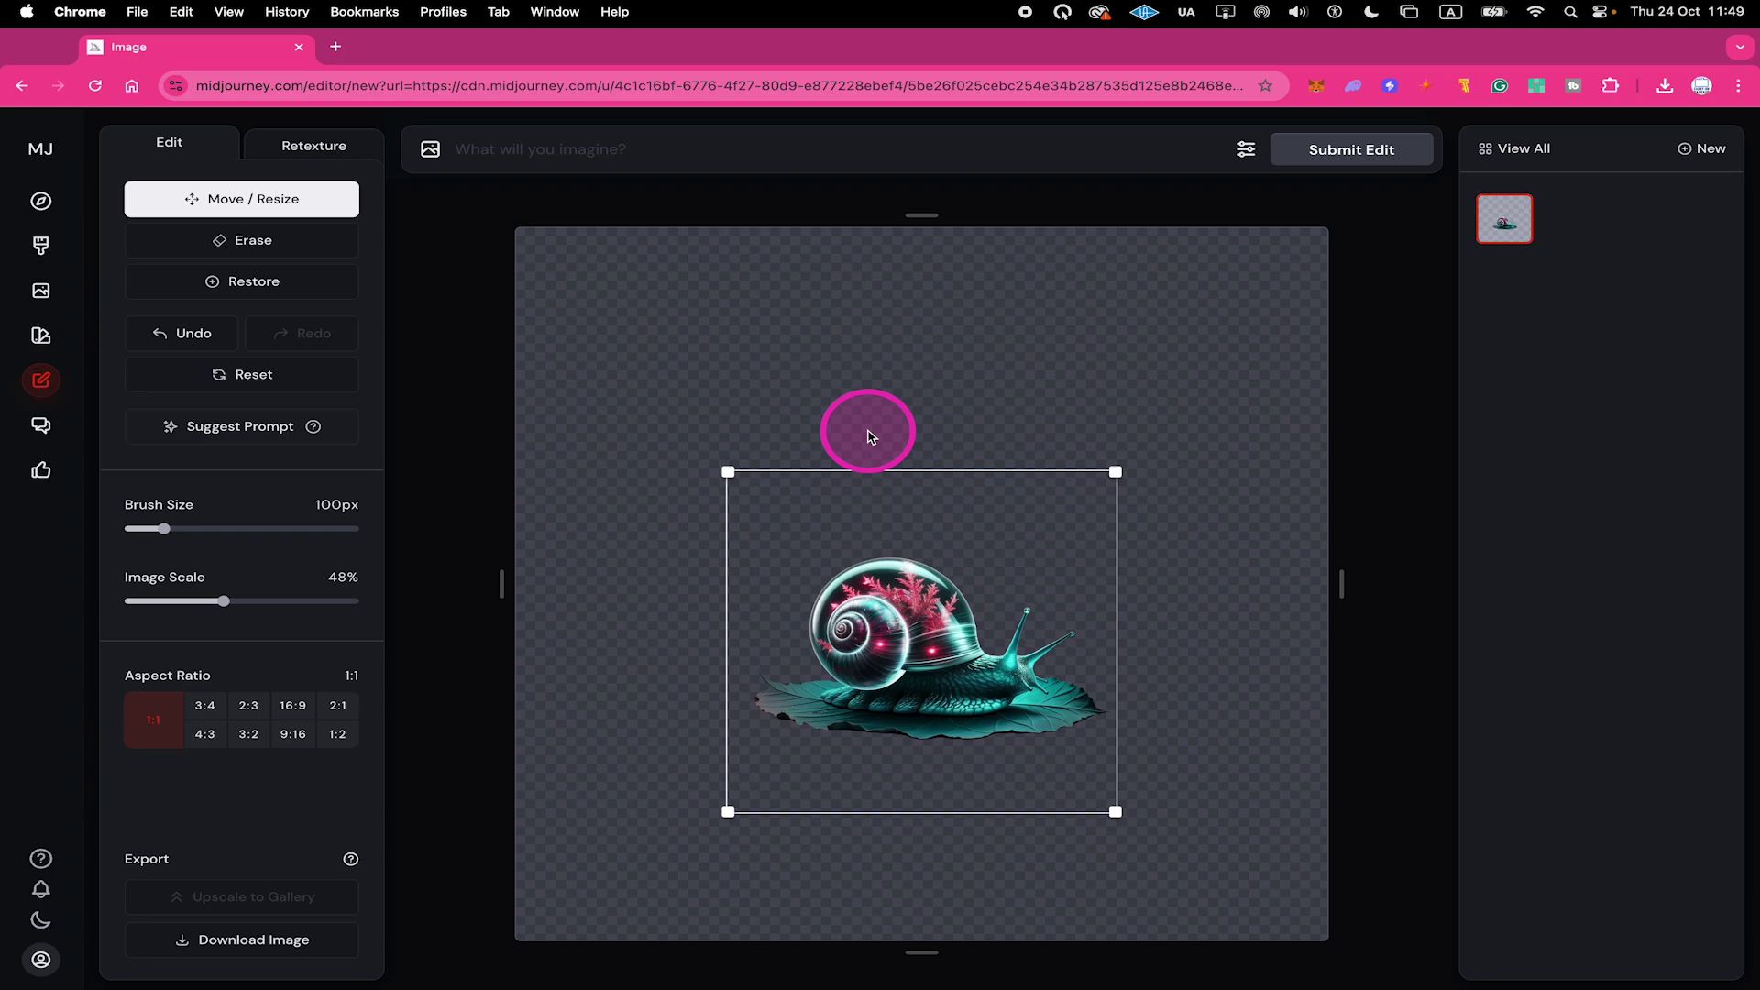
Paste 'dark forest' as the prompt and submit it to fill the space around the snail
left_click(660, 146)
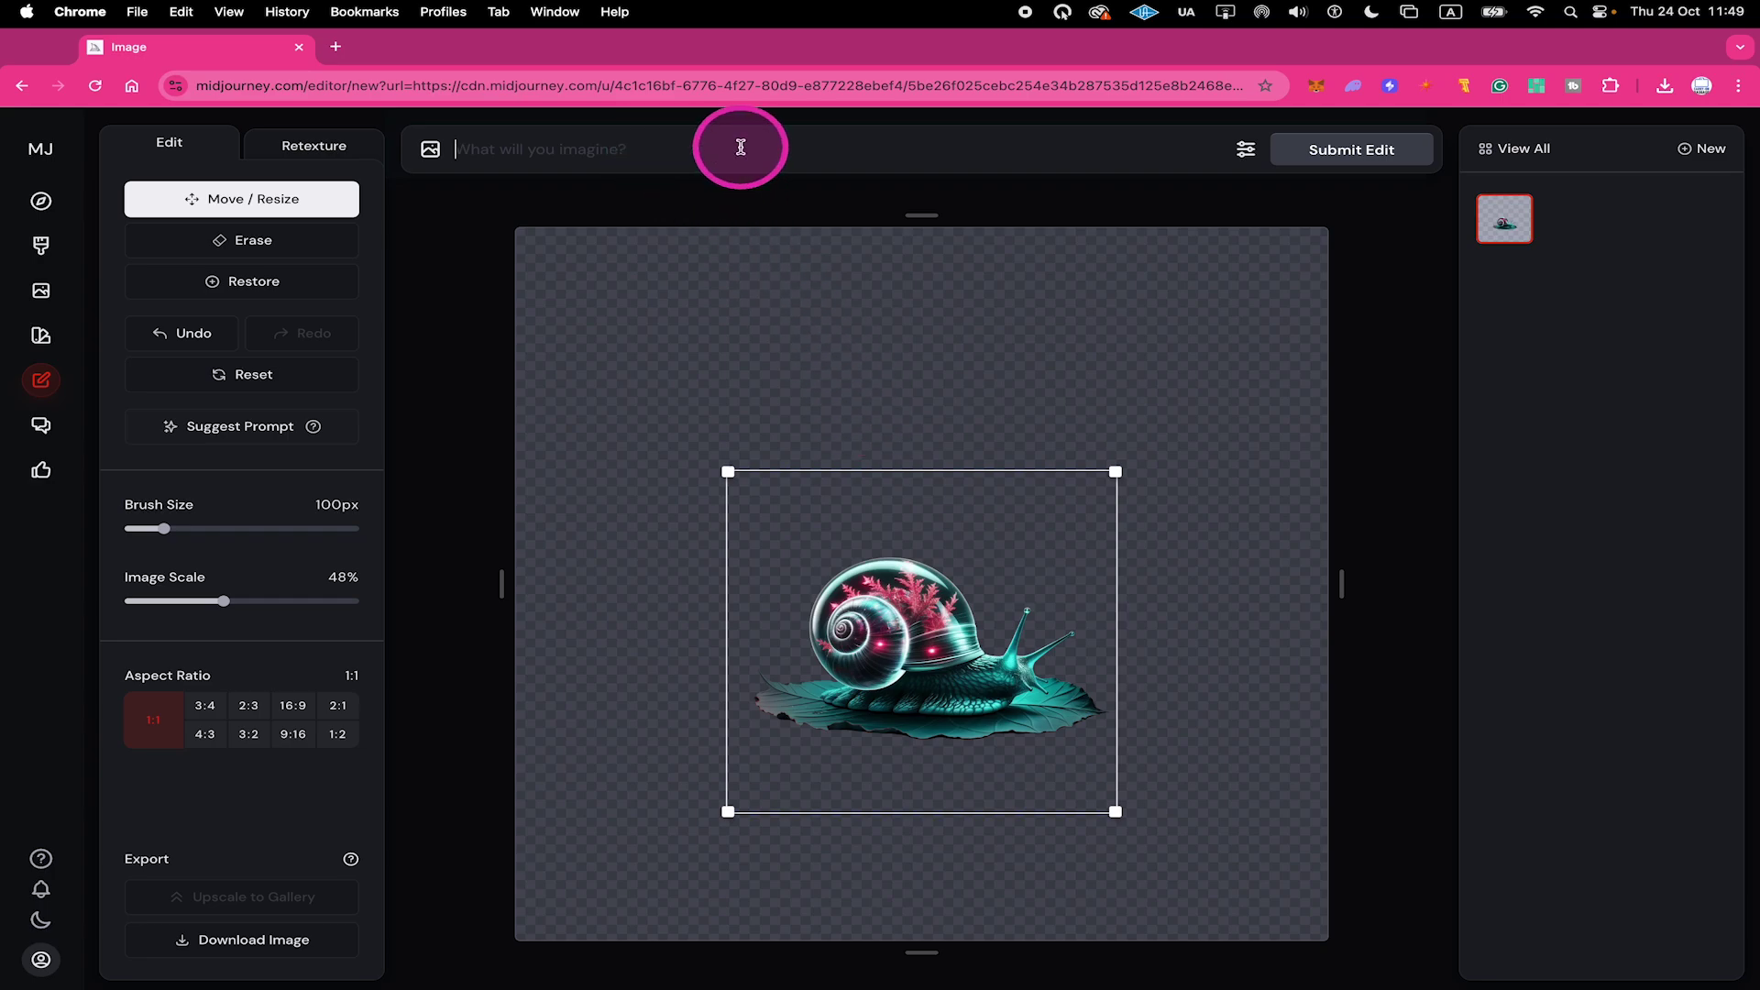
type("dark forest")
left_click(1352, 151)
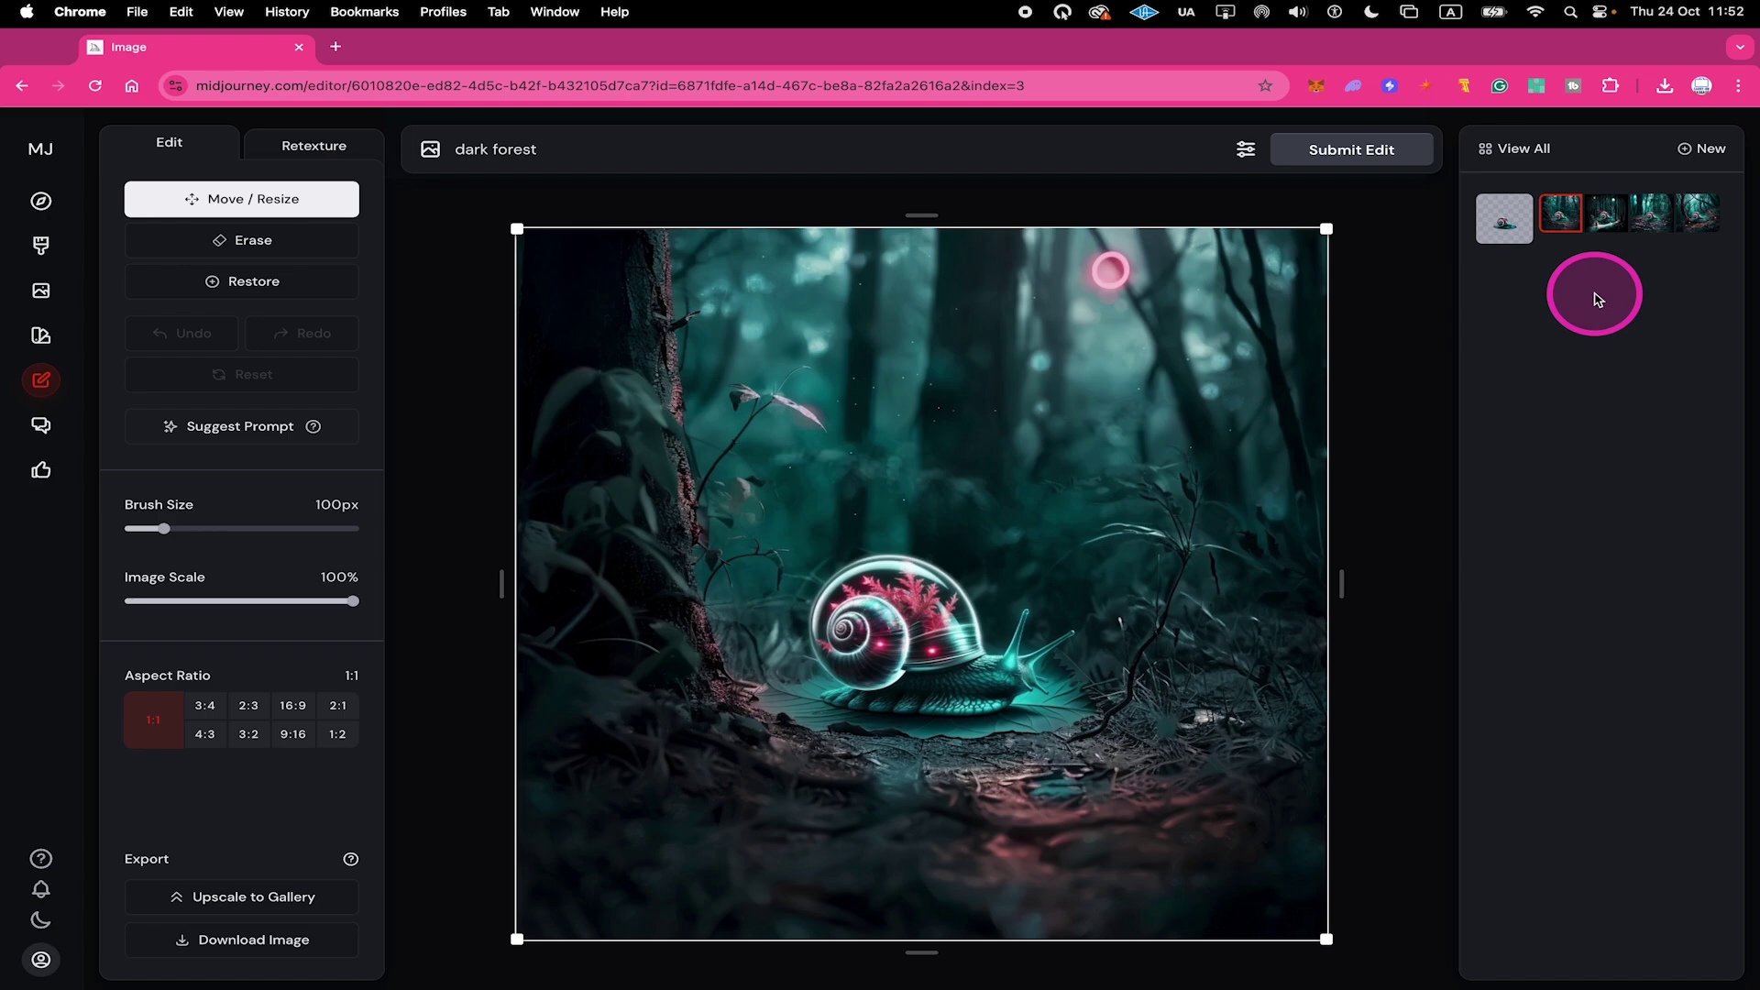
left_click(1603, 217)
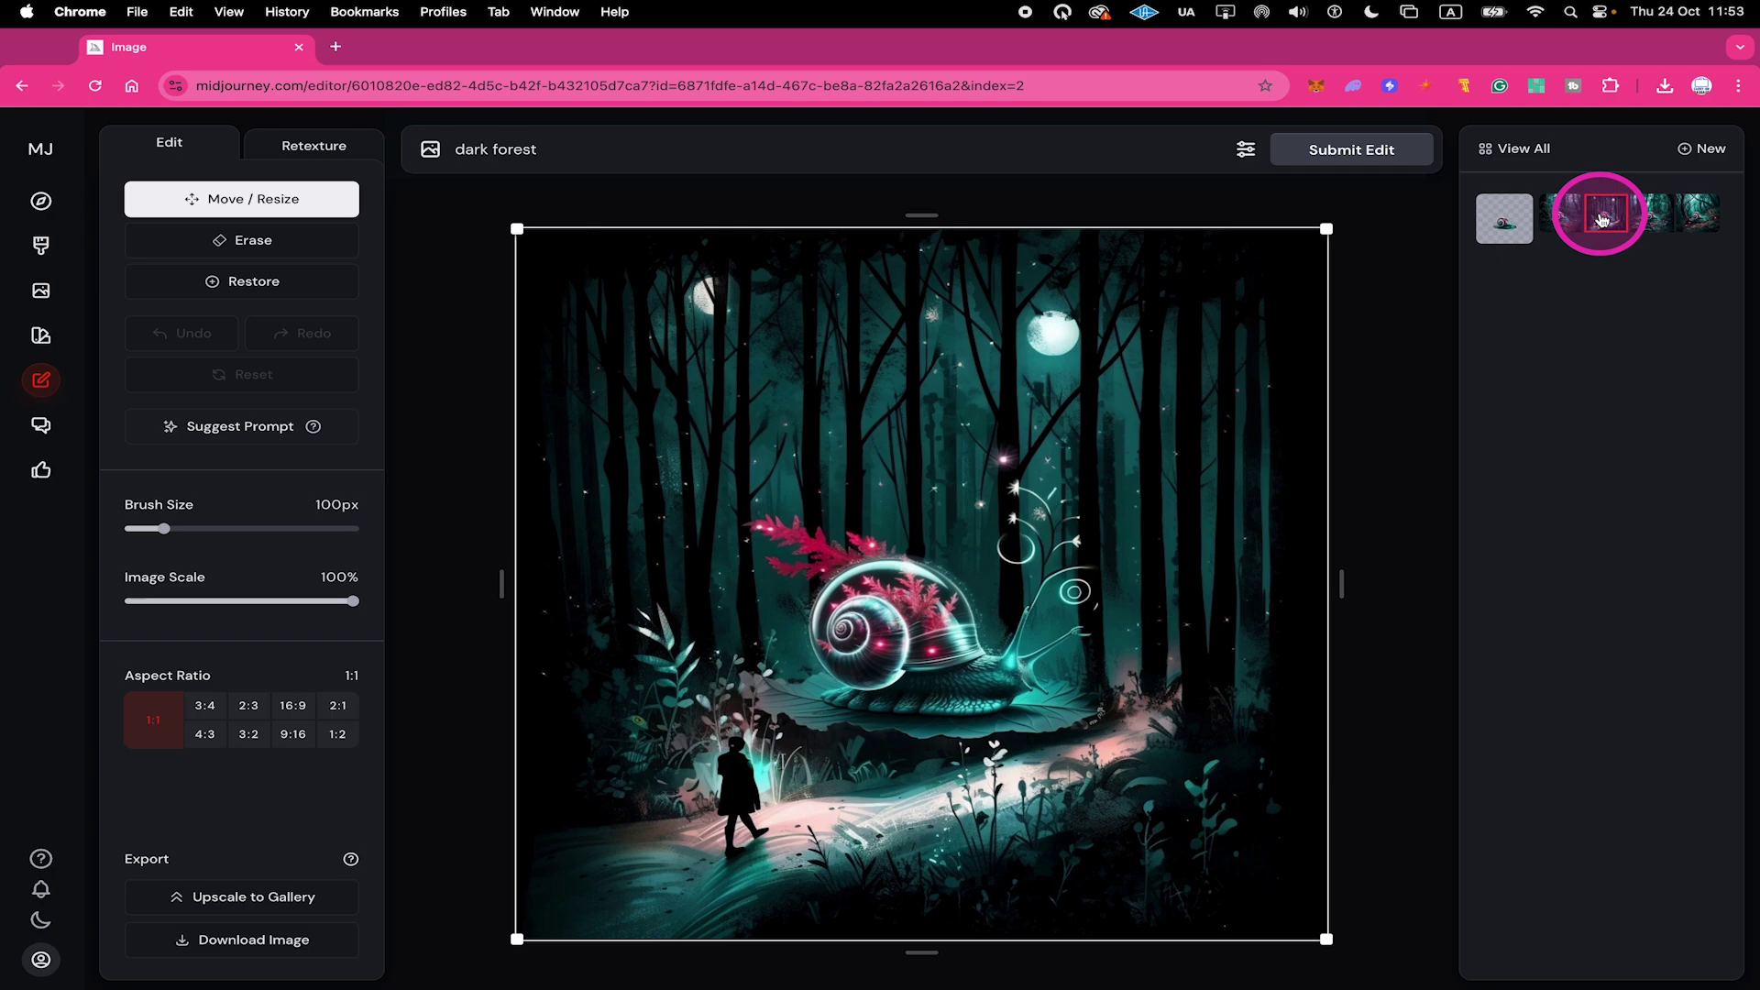
left_click(1562, 217)
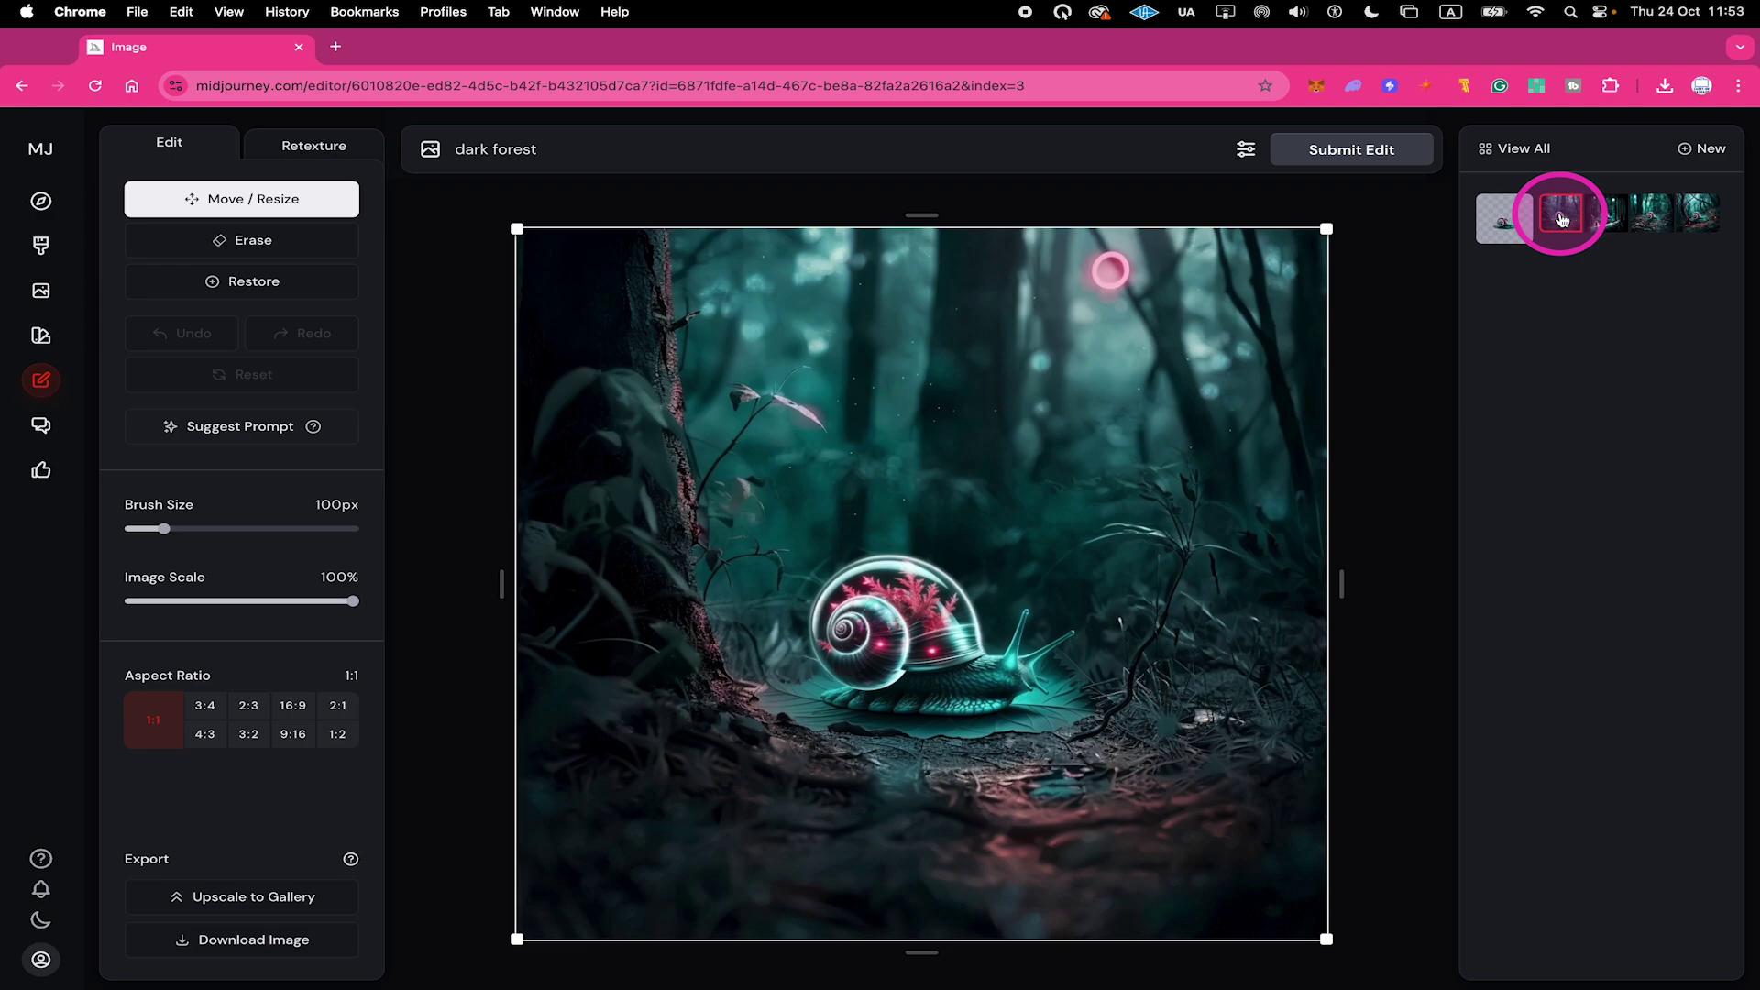
left_click(1657, 219)
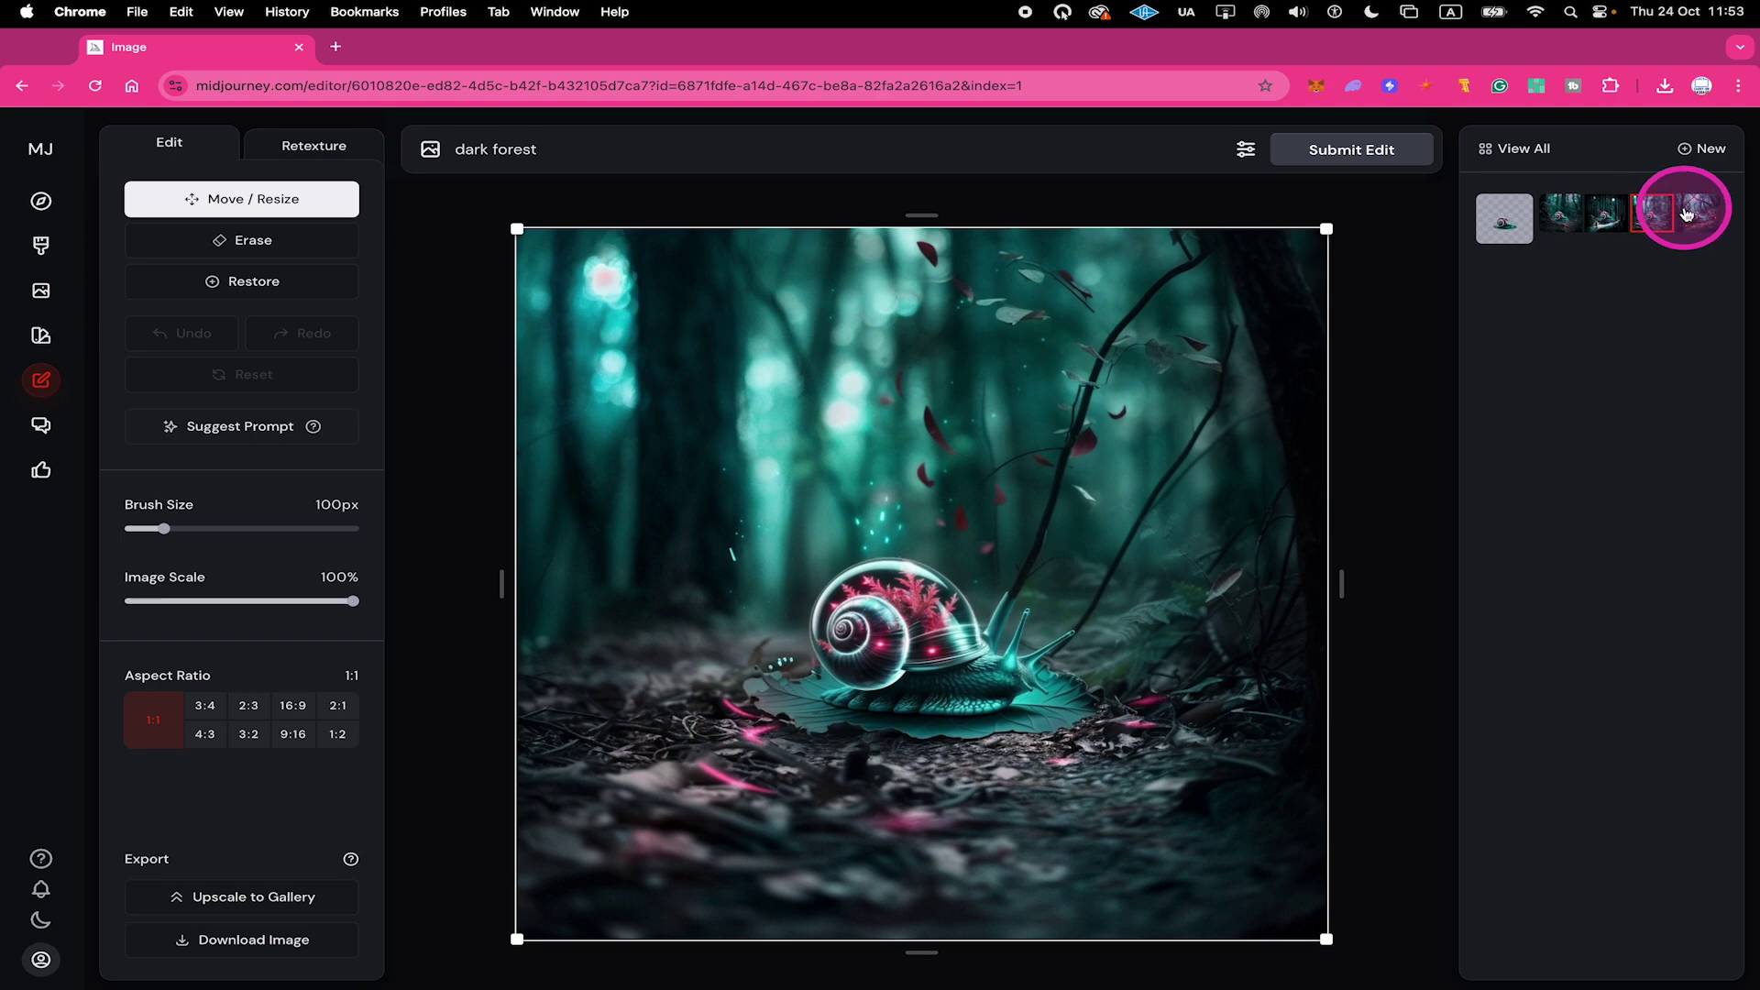
left_click(1695, 217)
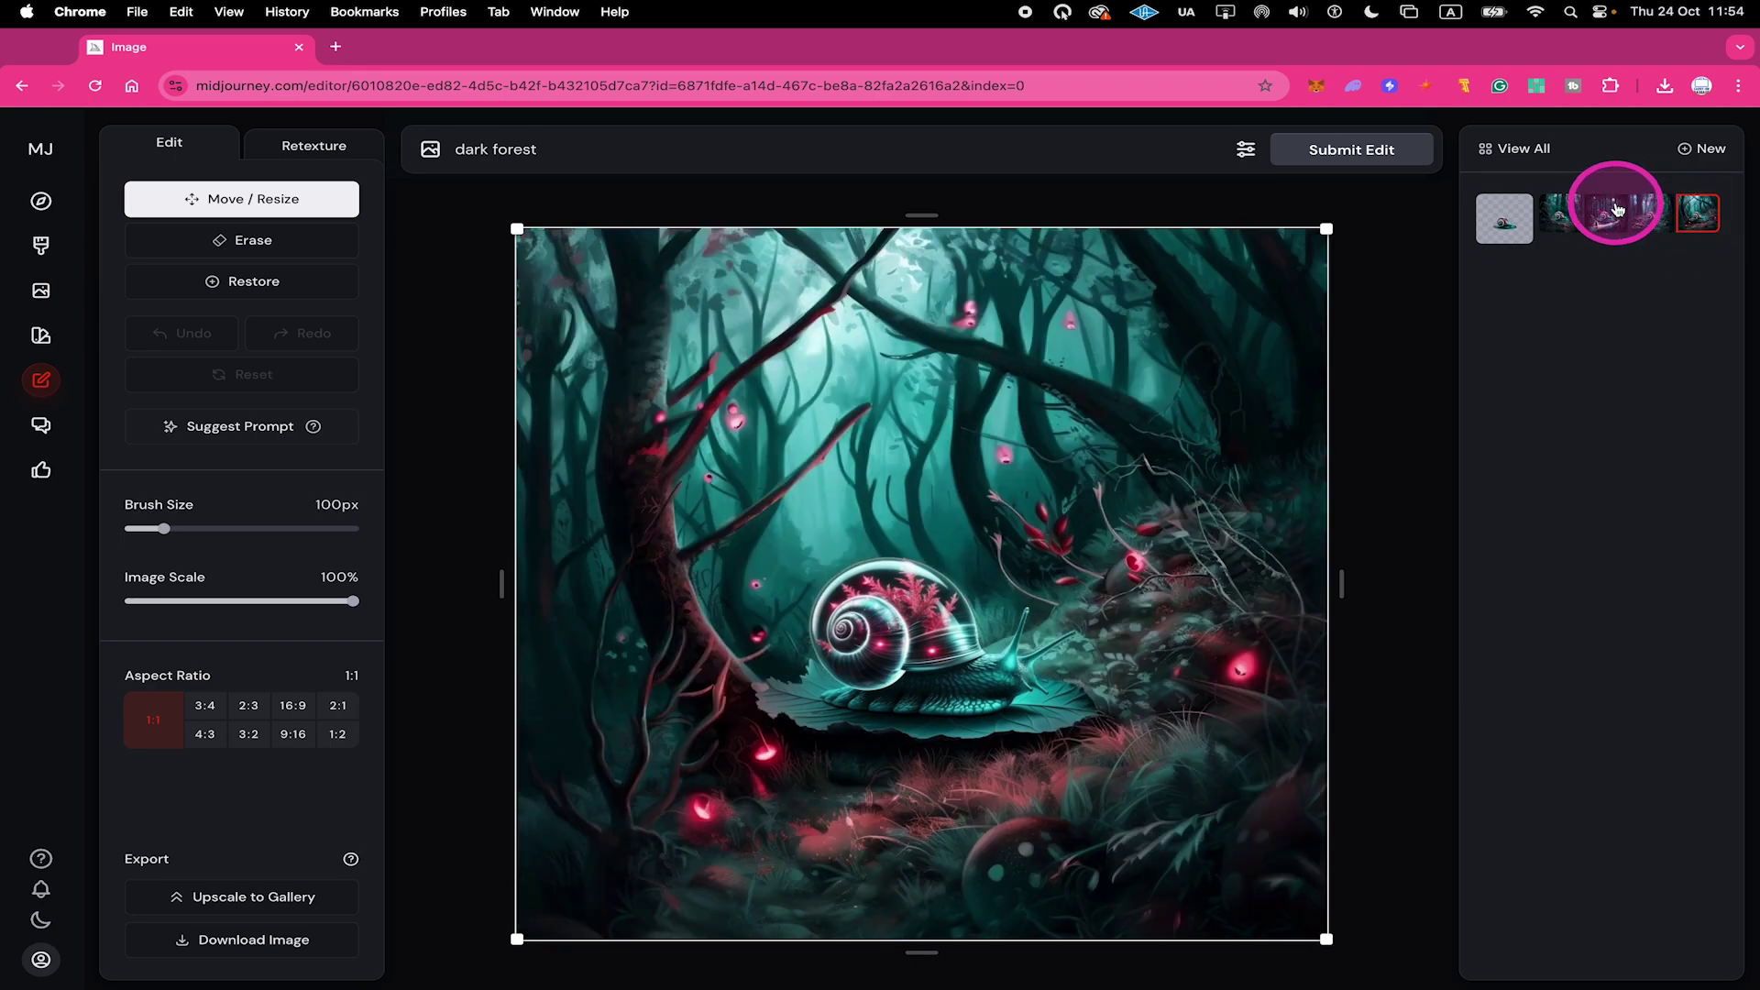
left_click(1570, 216)
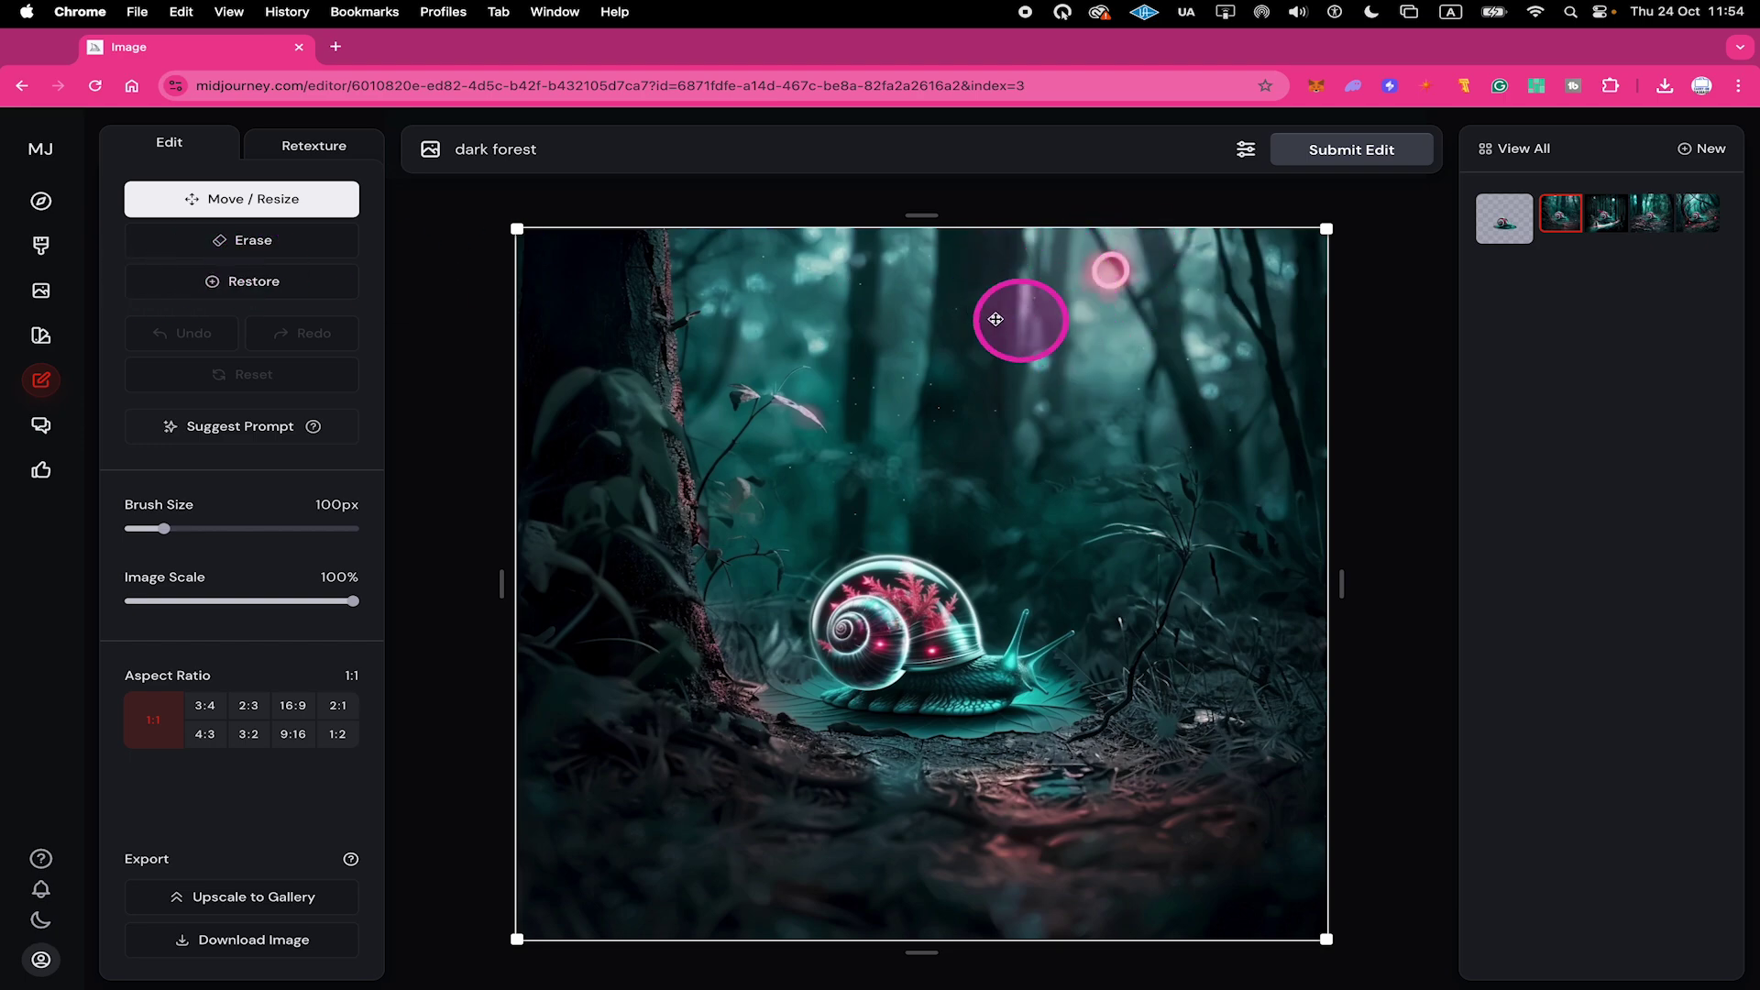
Erase a small patch of the upper forest canopy and submit it for regeneration
left_click(272, 247)
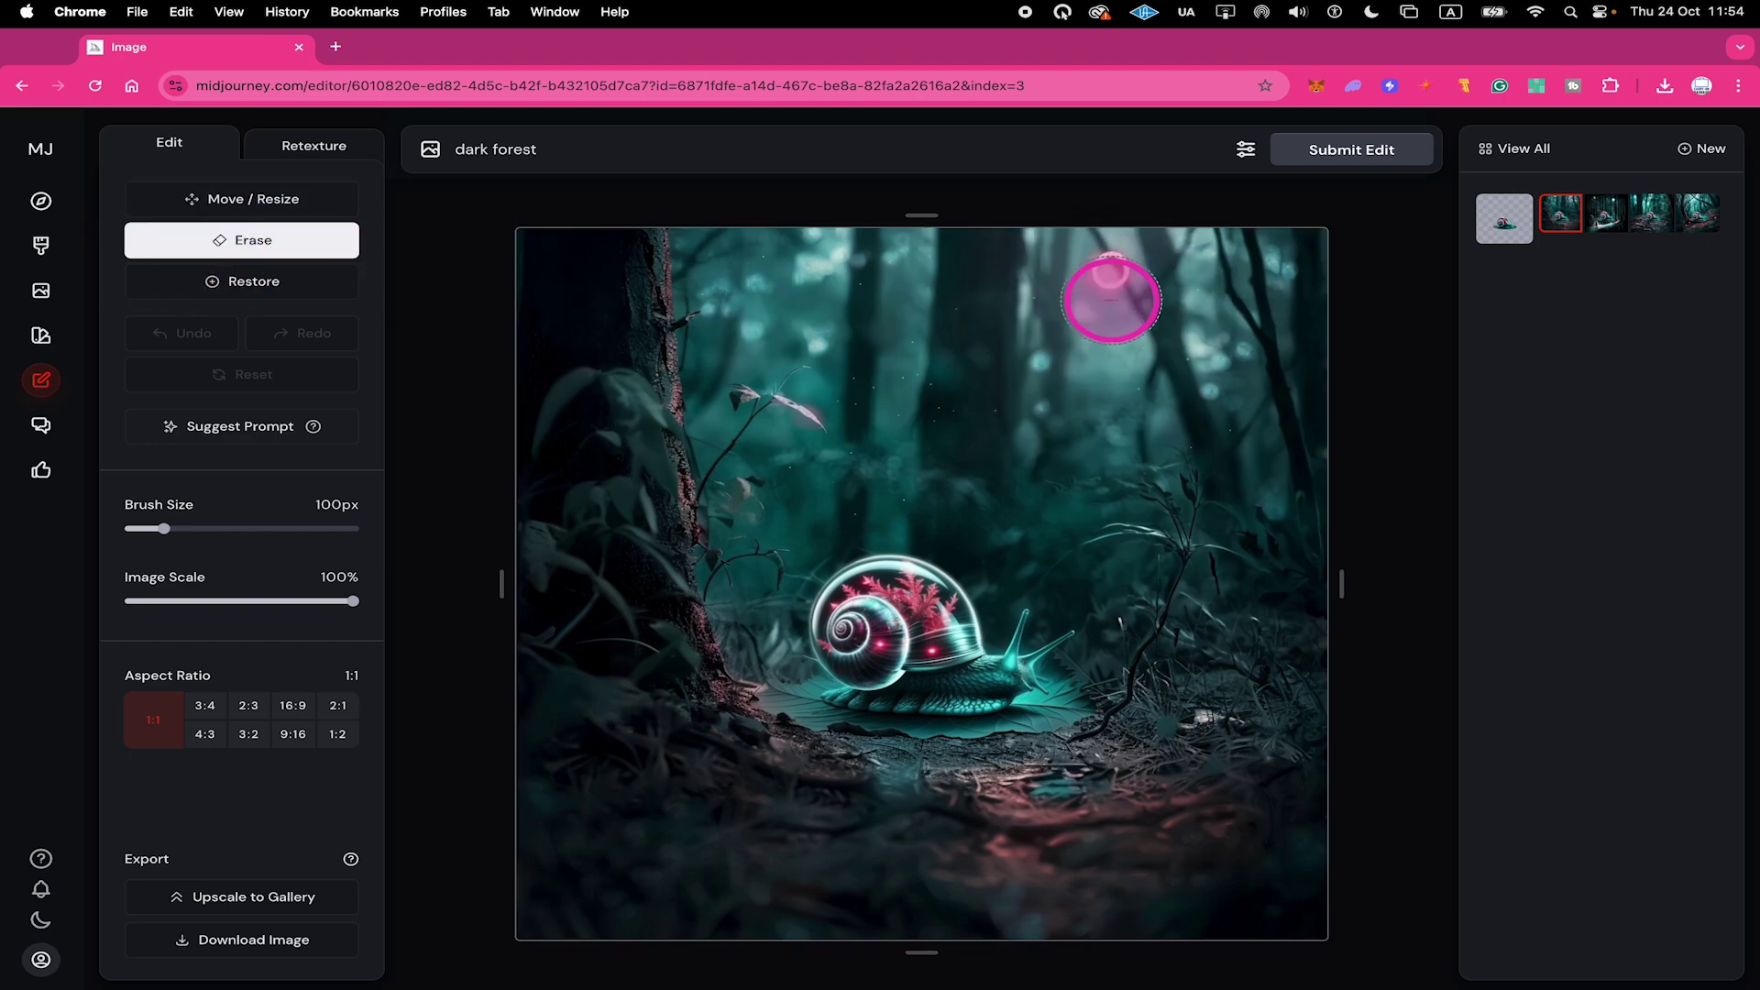
left_click(1109, 271)
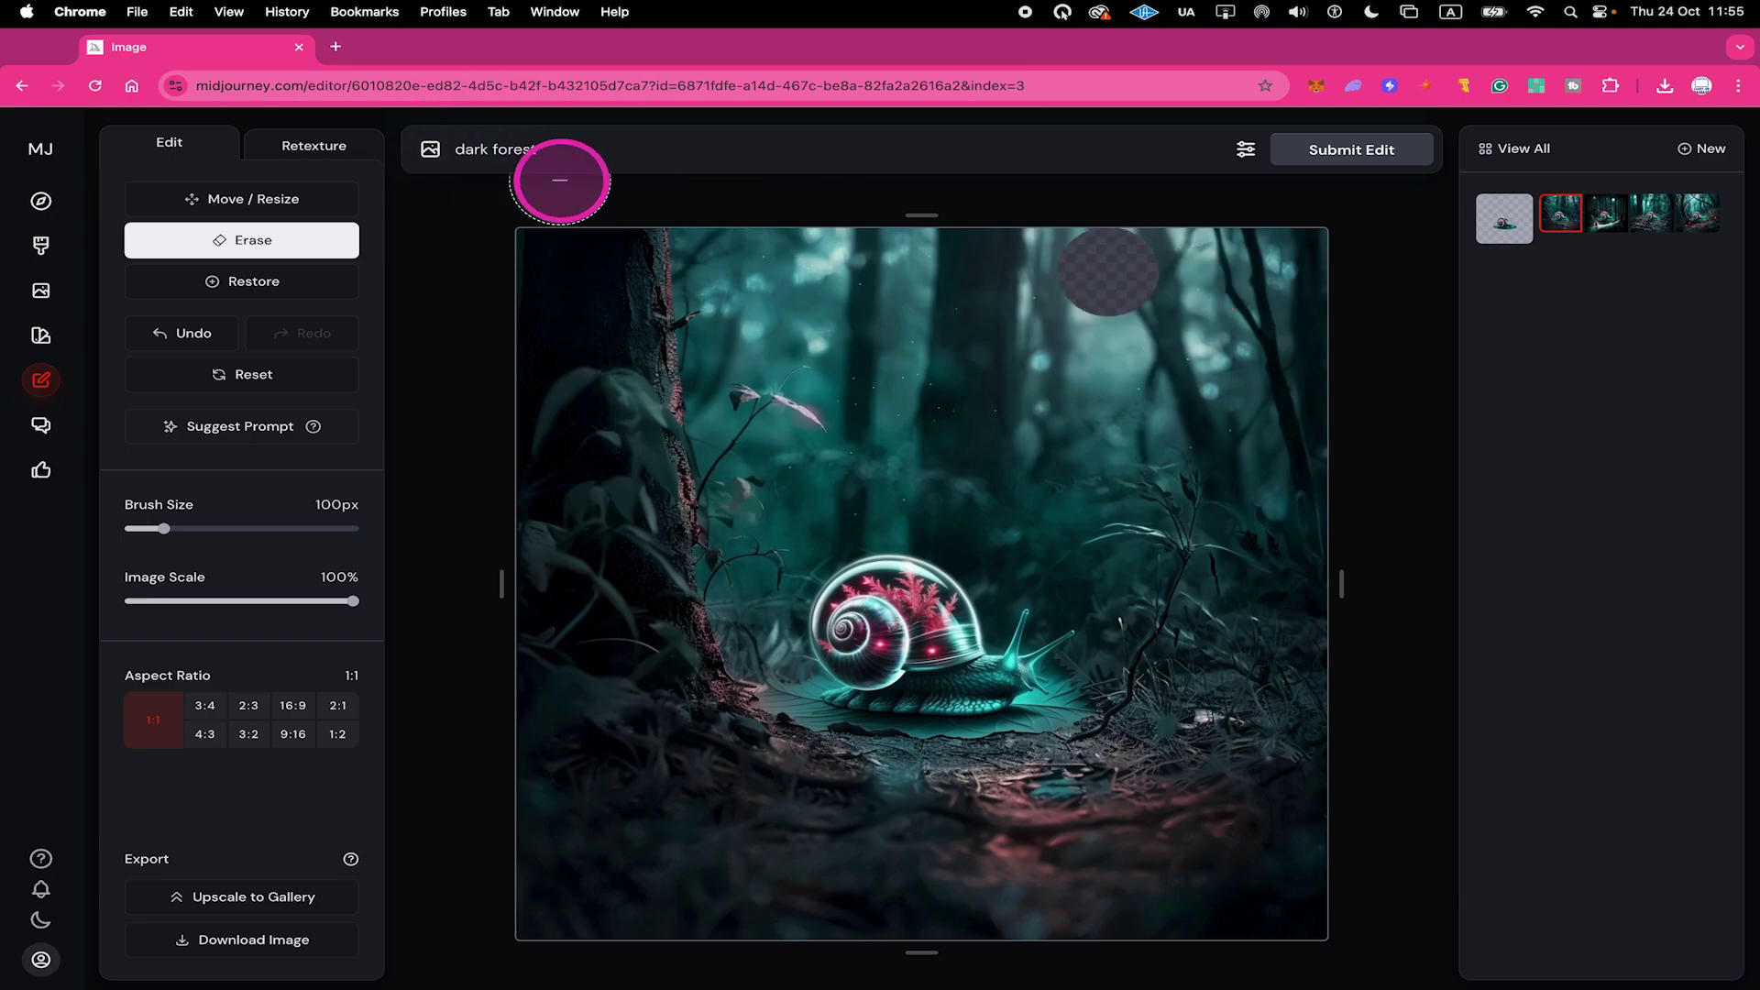
left_click(1351, 149)
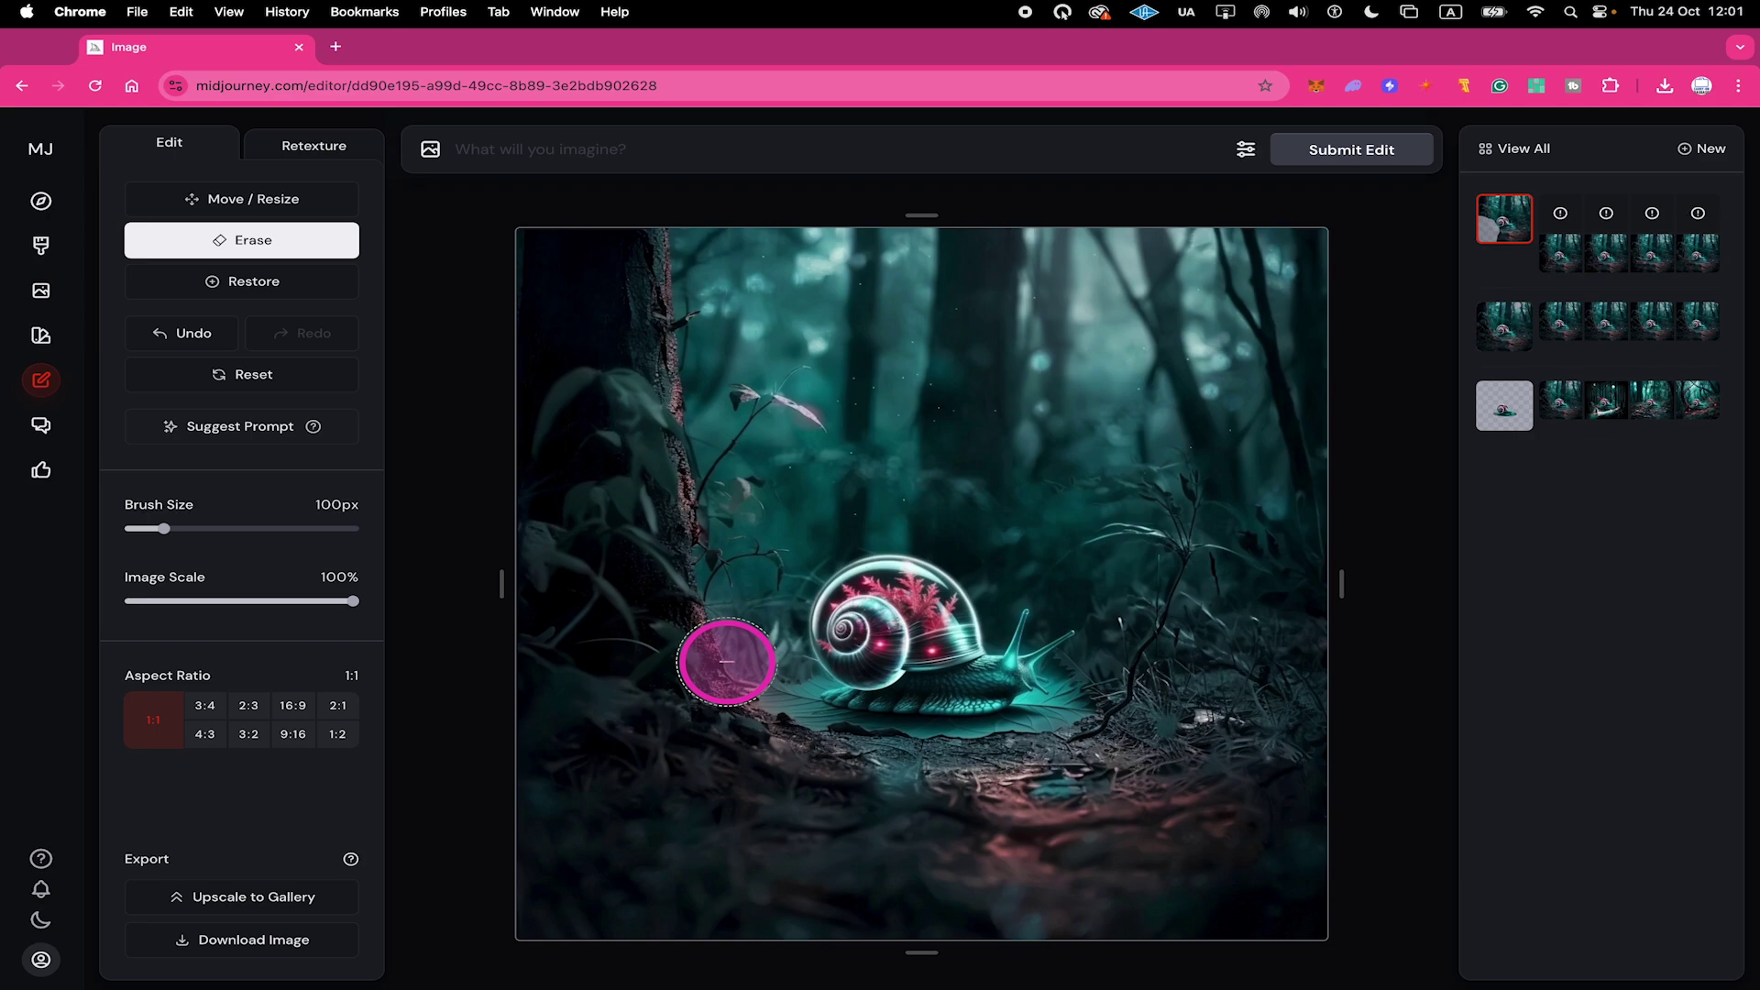
Shrink the snail image further and switch the canvas to a 16:9 aspect ratio
left_click_drag(348, 601, 253, 603)
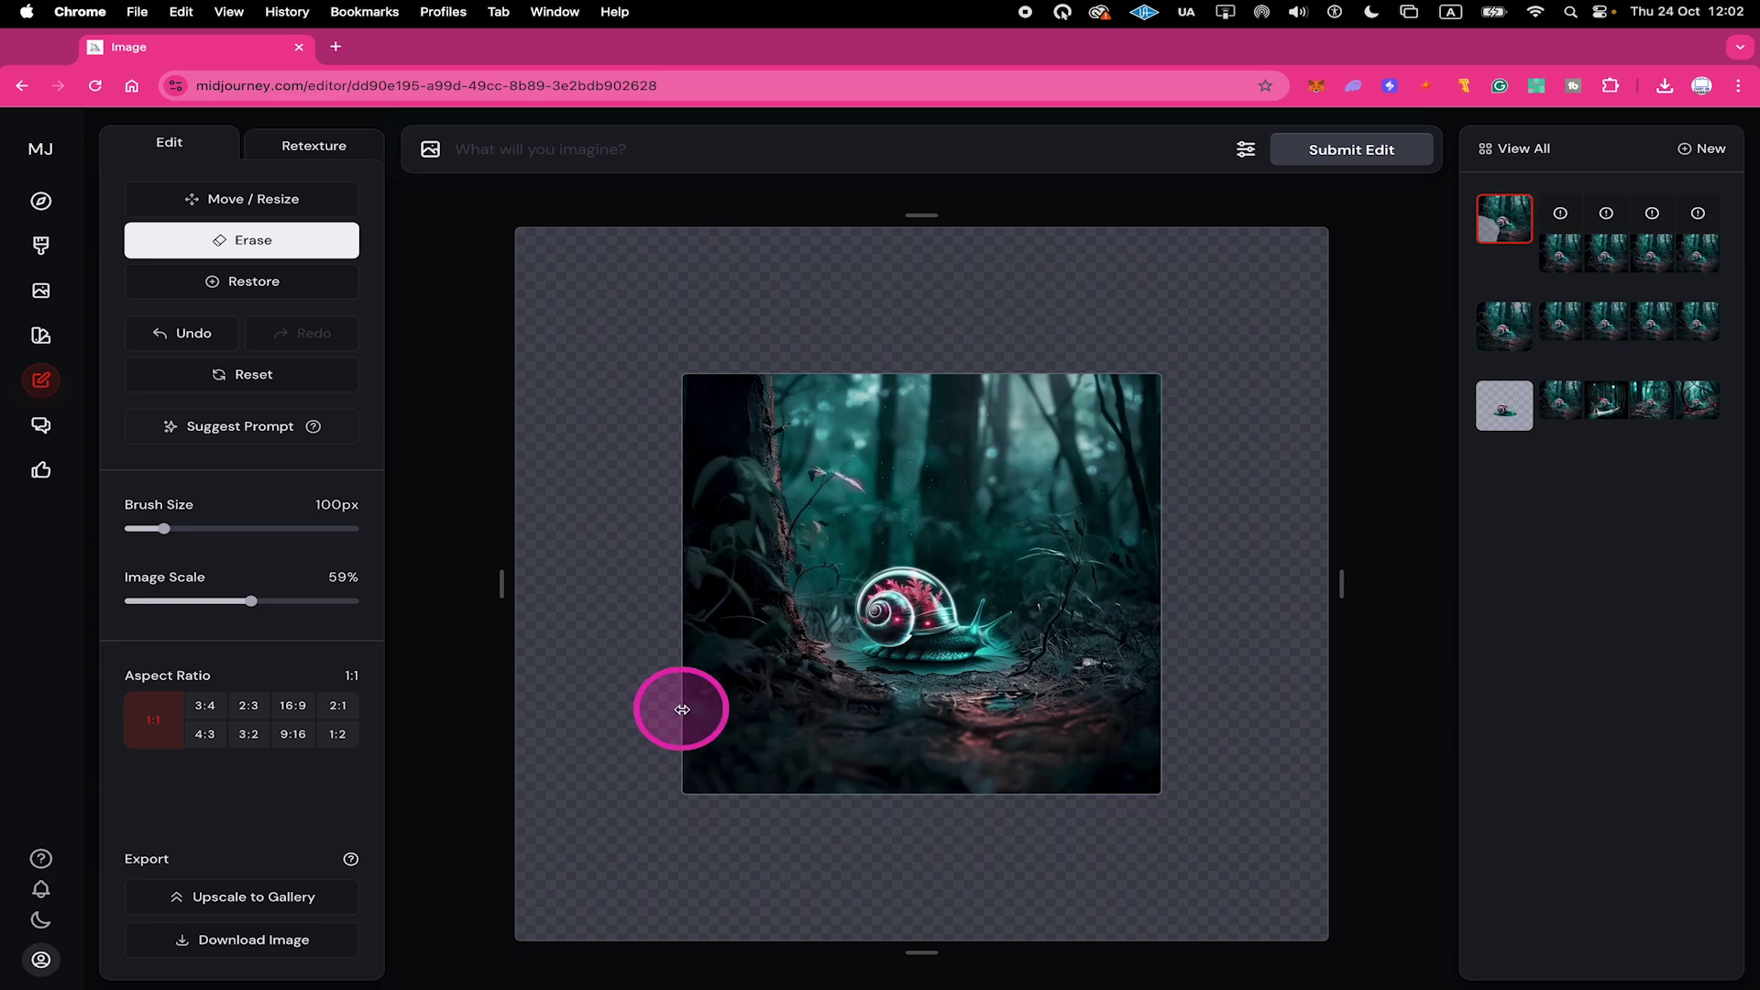
left_click(282, 706)
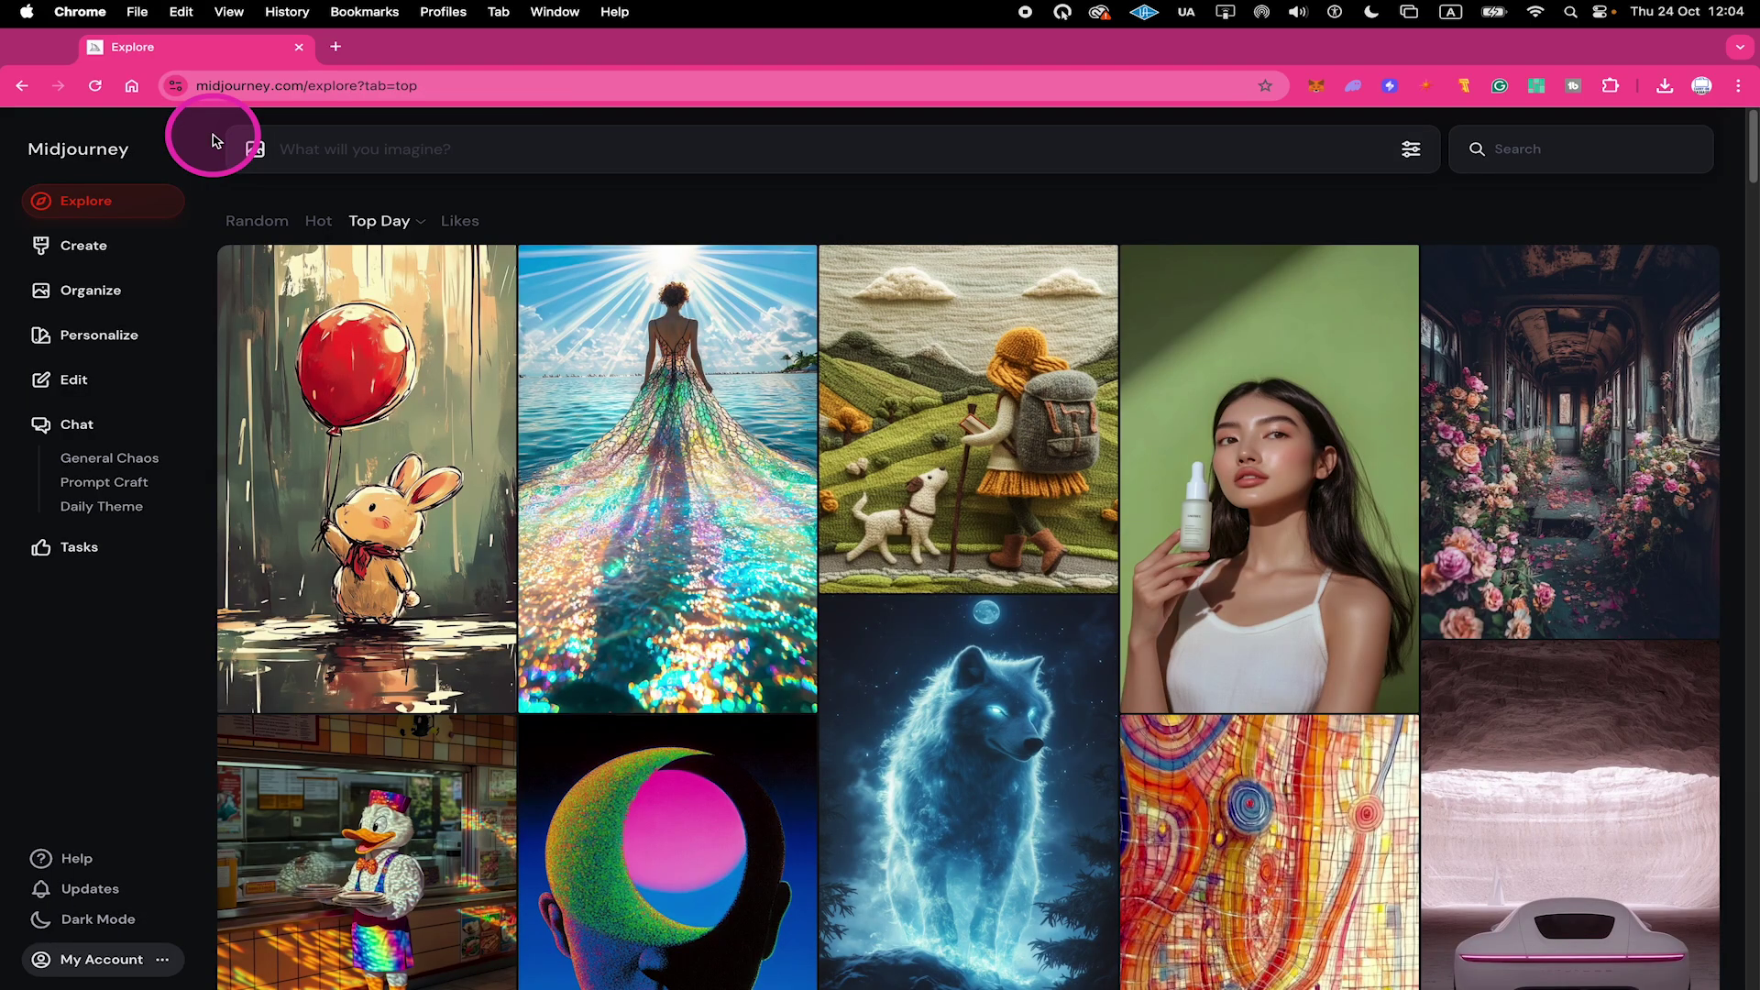
Open the knitted girl-and-dog hiking image from Explore and copy its image URL
scroll(744, 311, "down", 2)
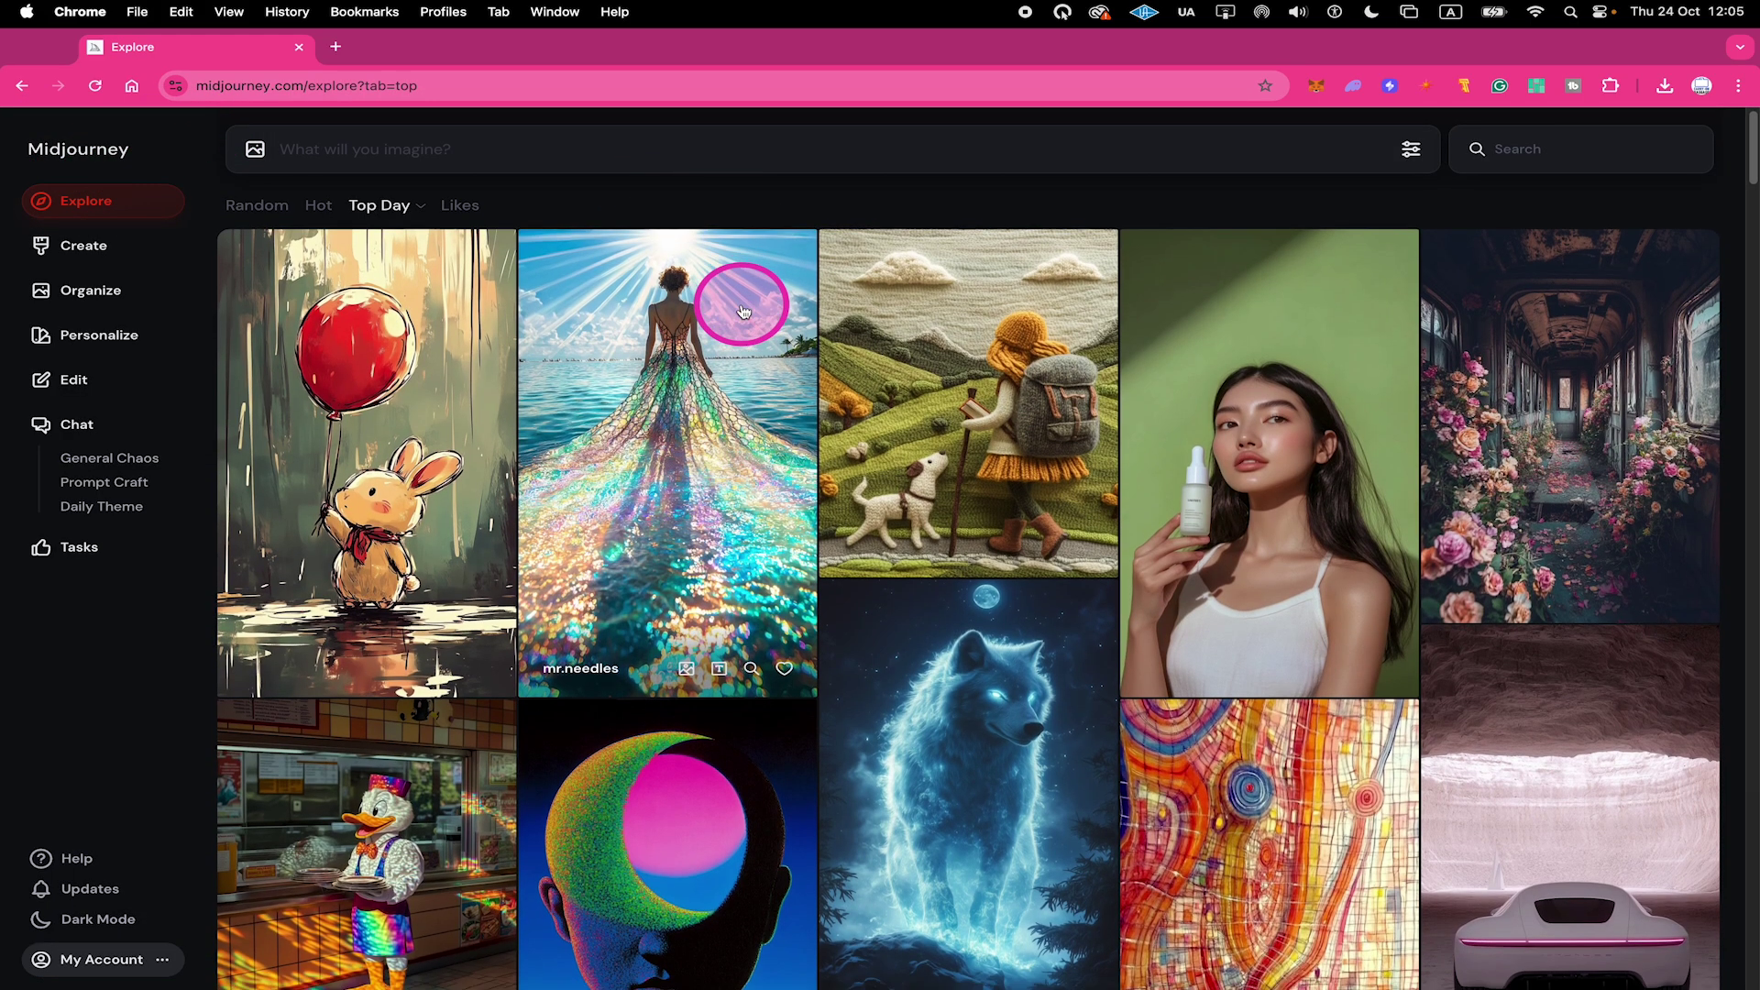
scroll(743, 312, "down", 5)
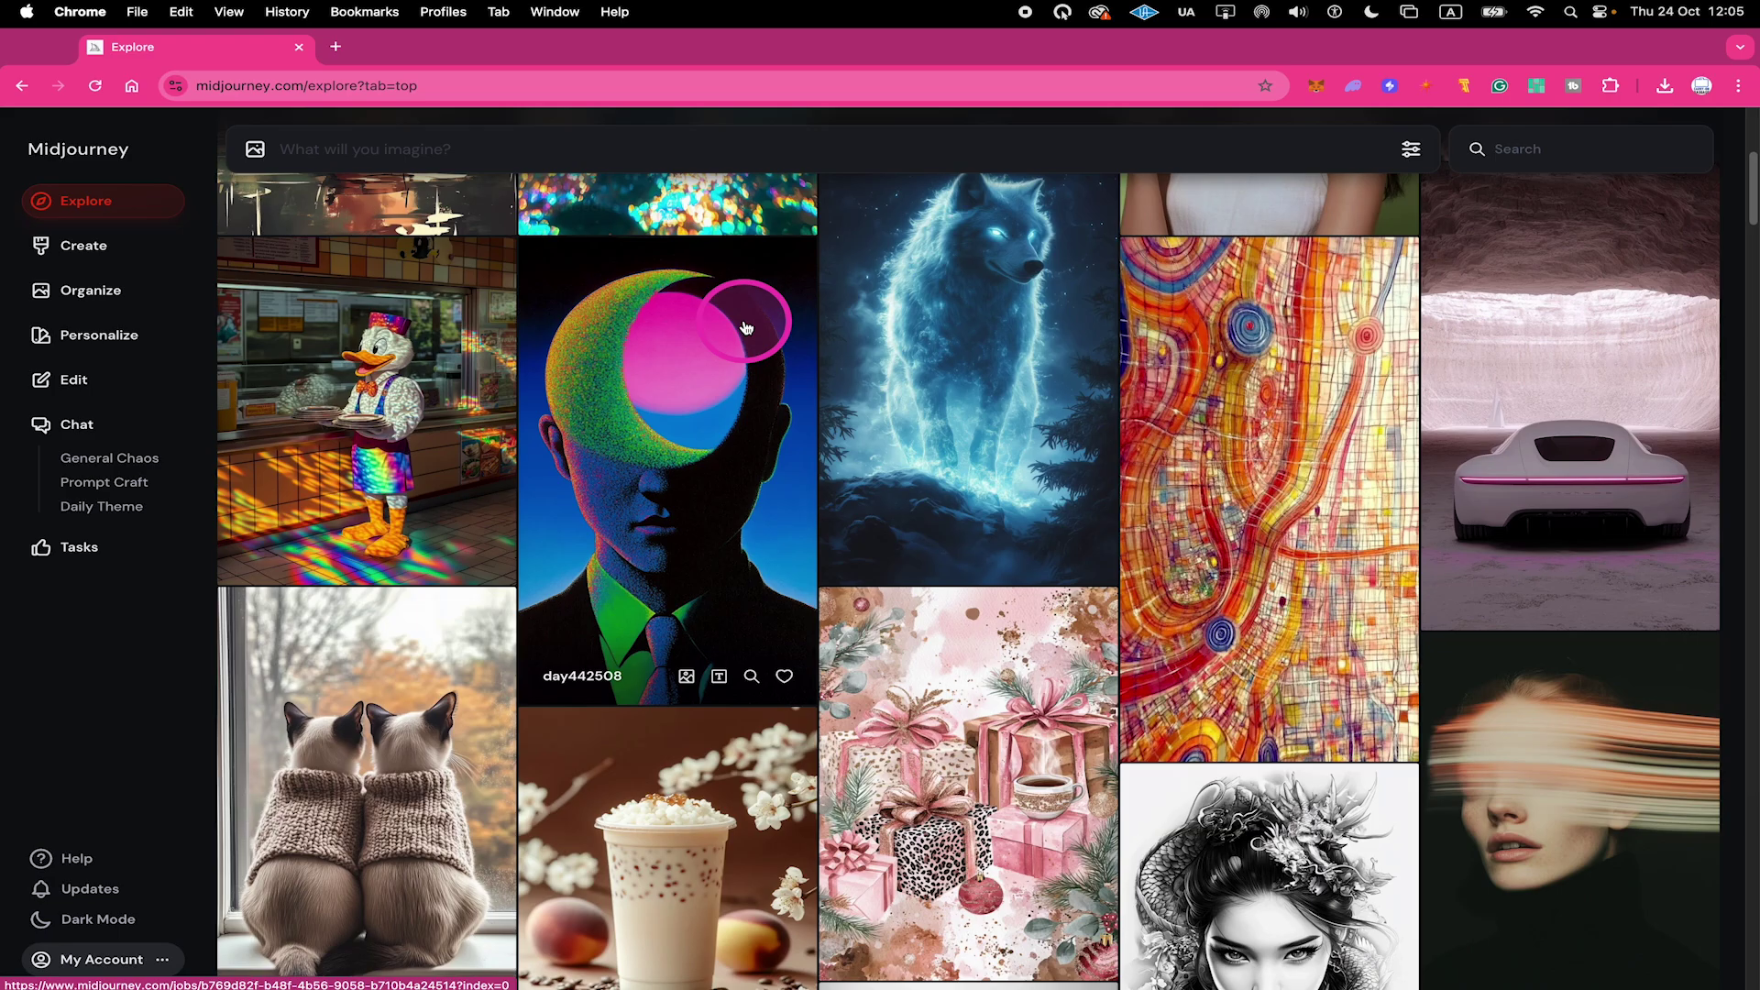
scroll(746, 327, "down", 10)
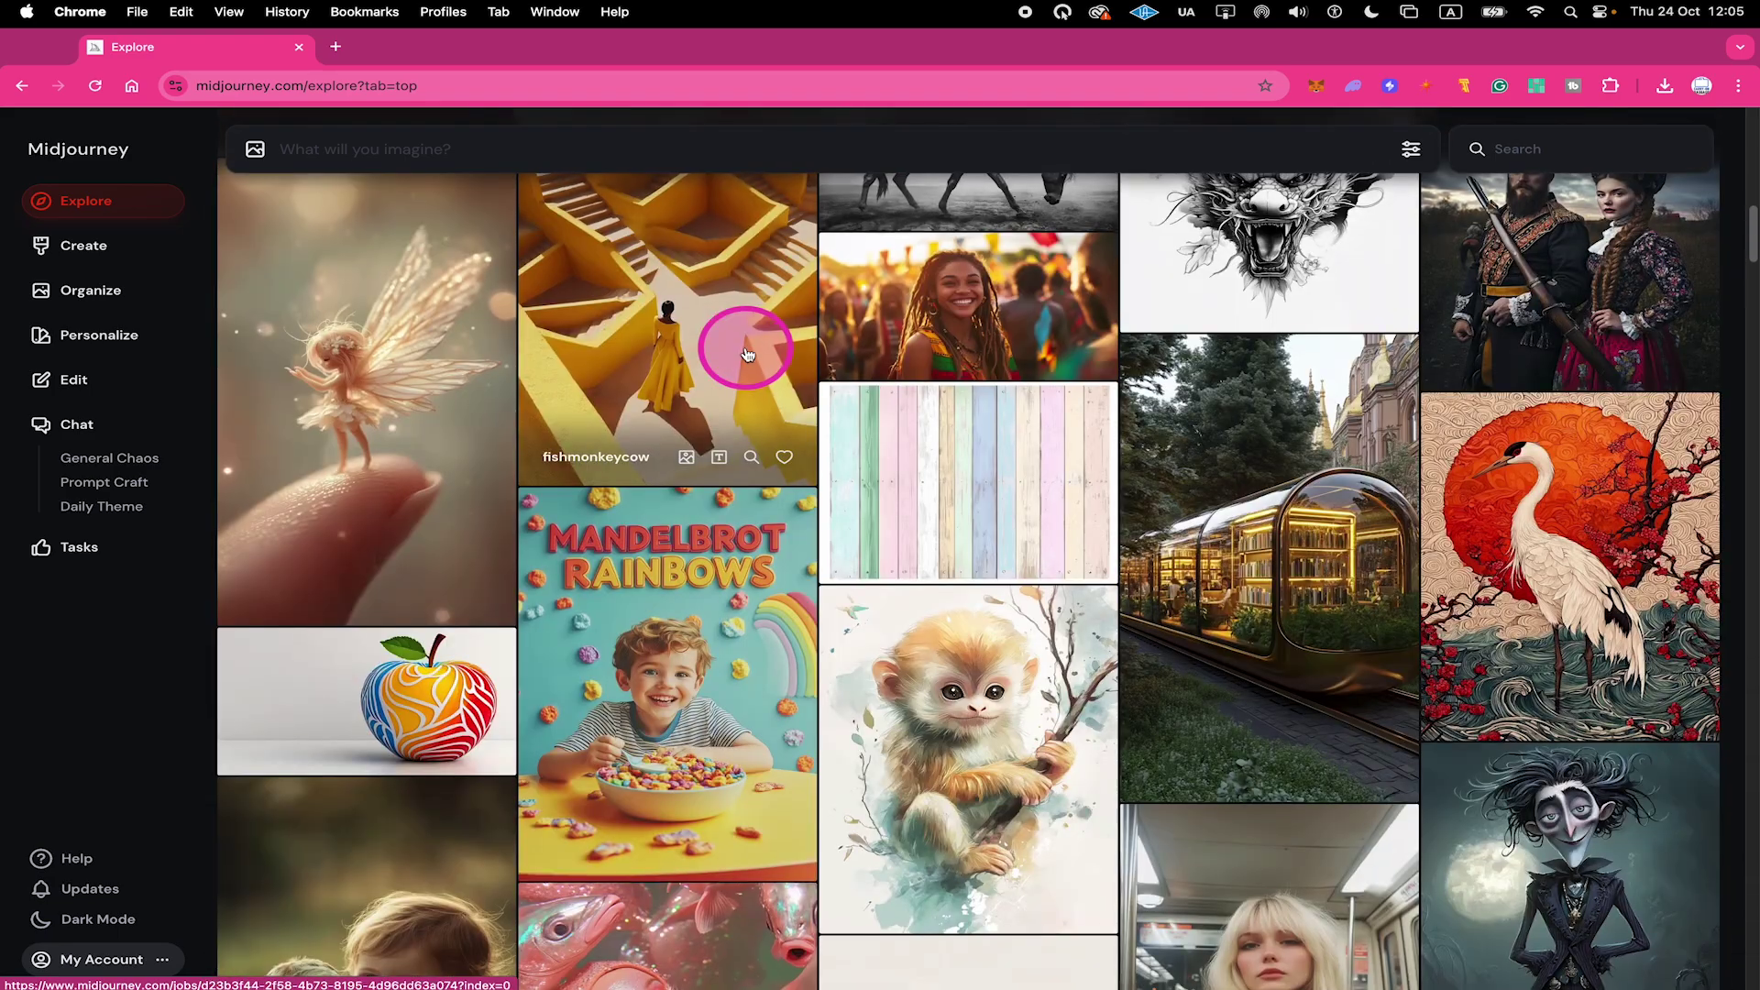
scroll(747, 355, "up", 12)
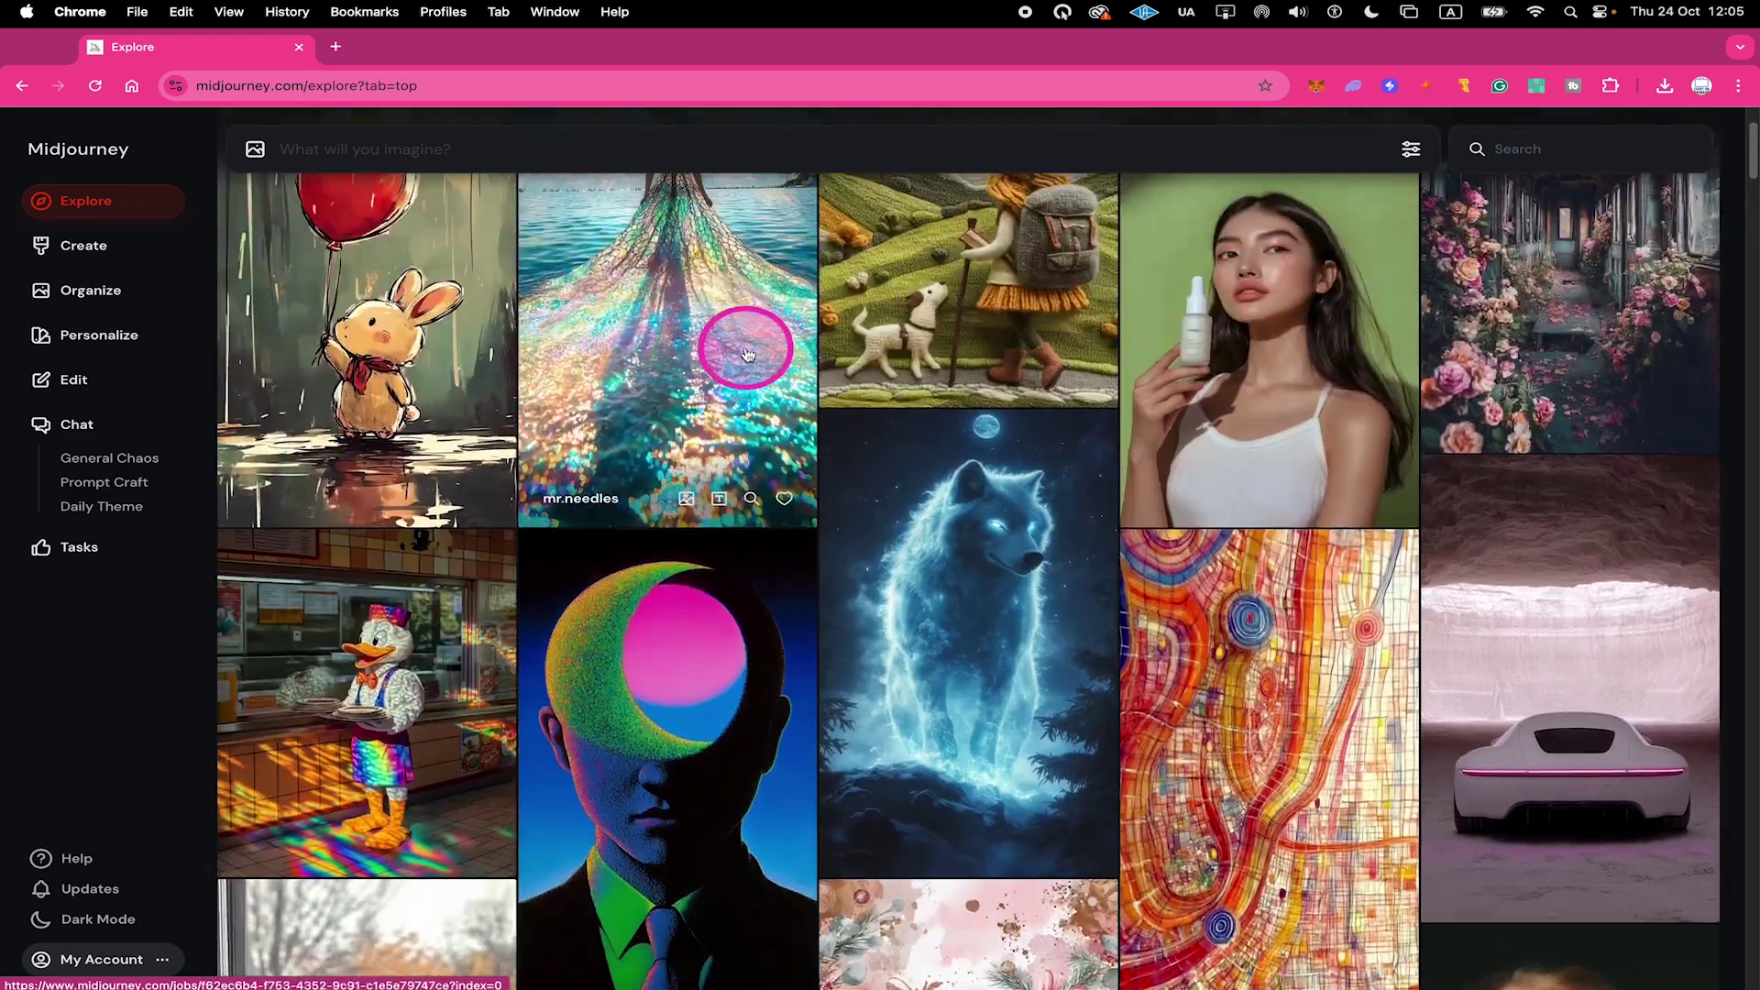
scroll(747, 354, "up", 2)
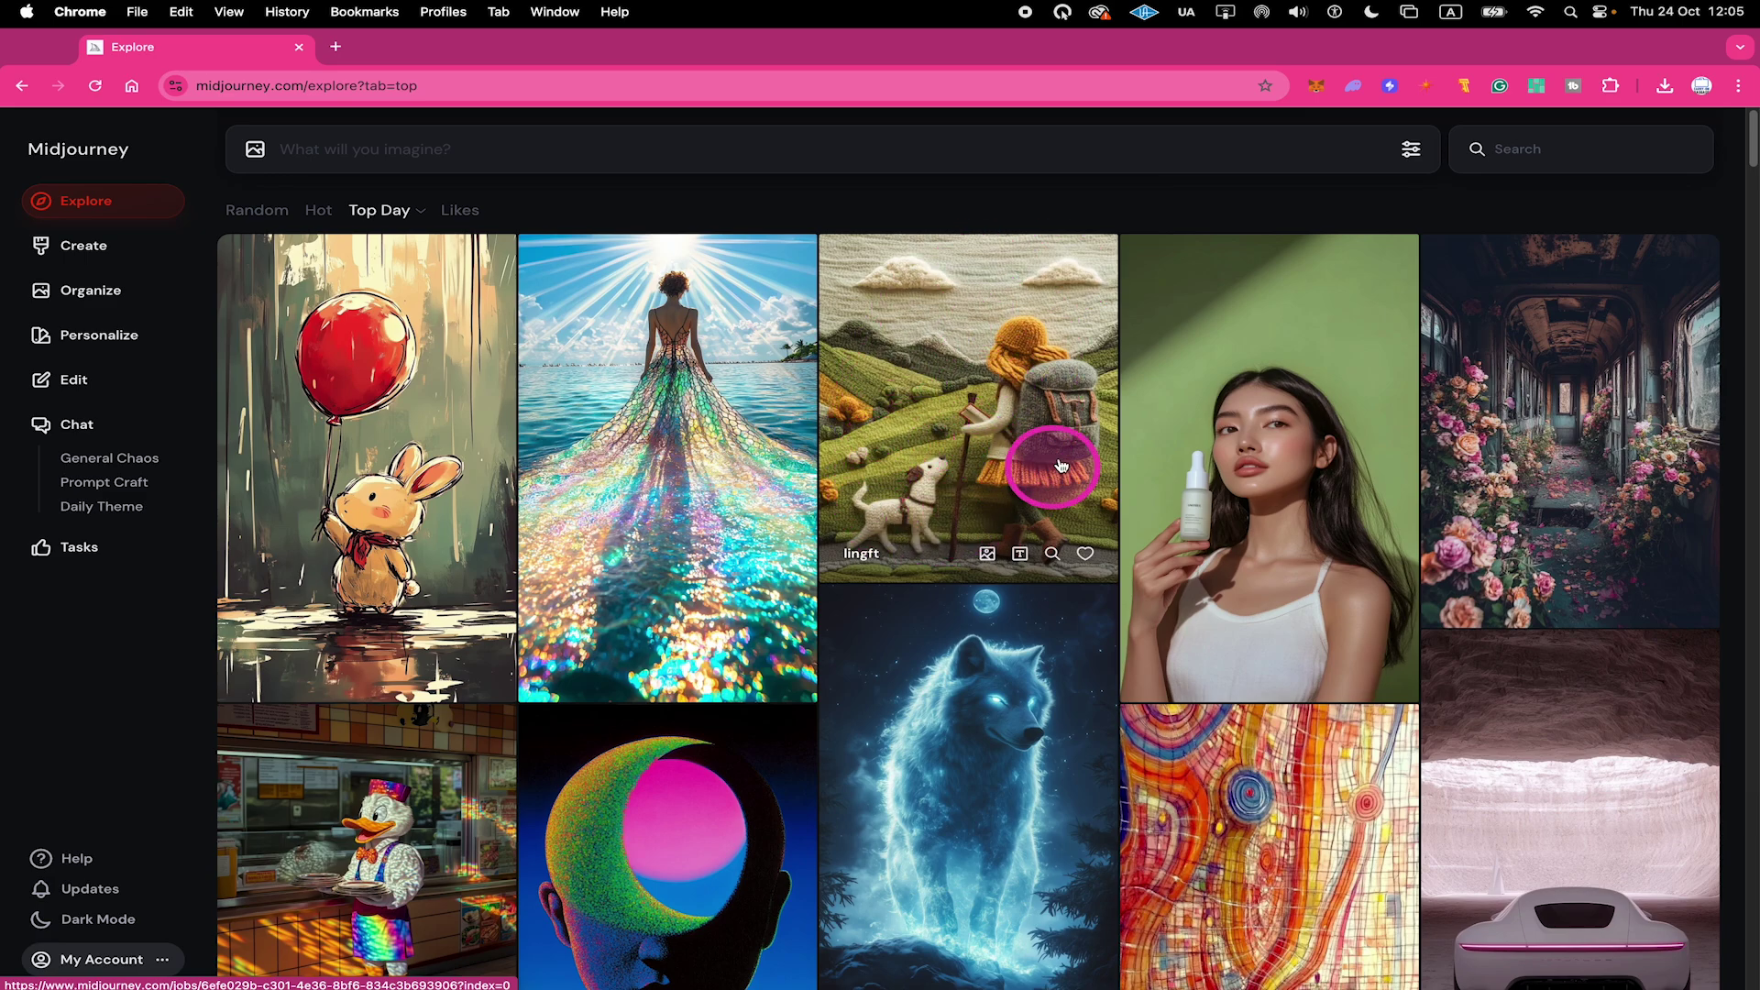
left_click(928, 380)
right_click(902, 368)
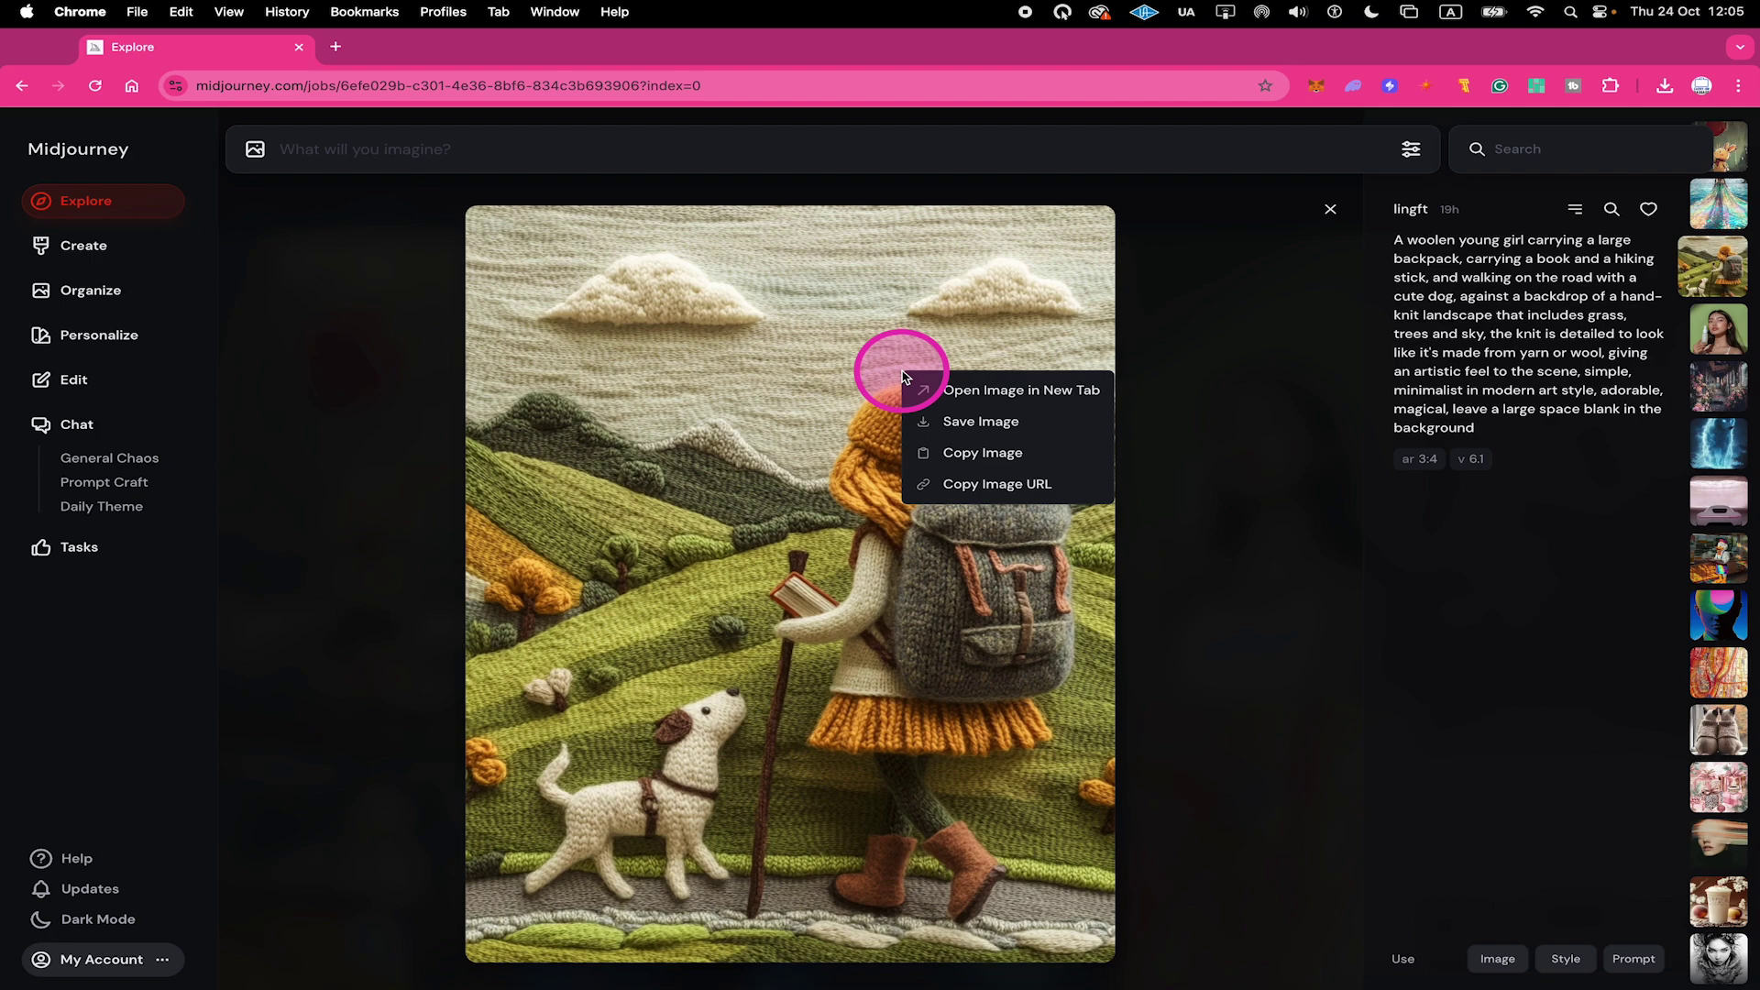
left_click(989, 496)
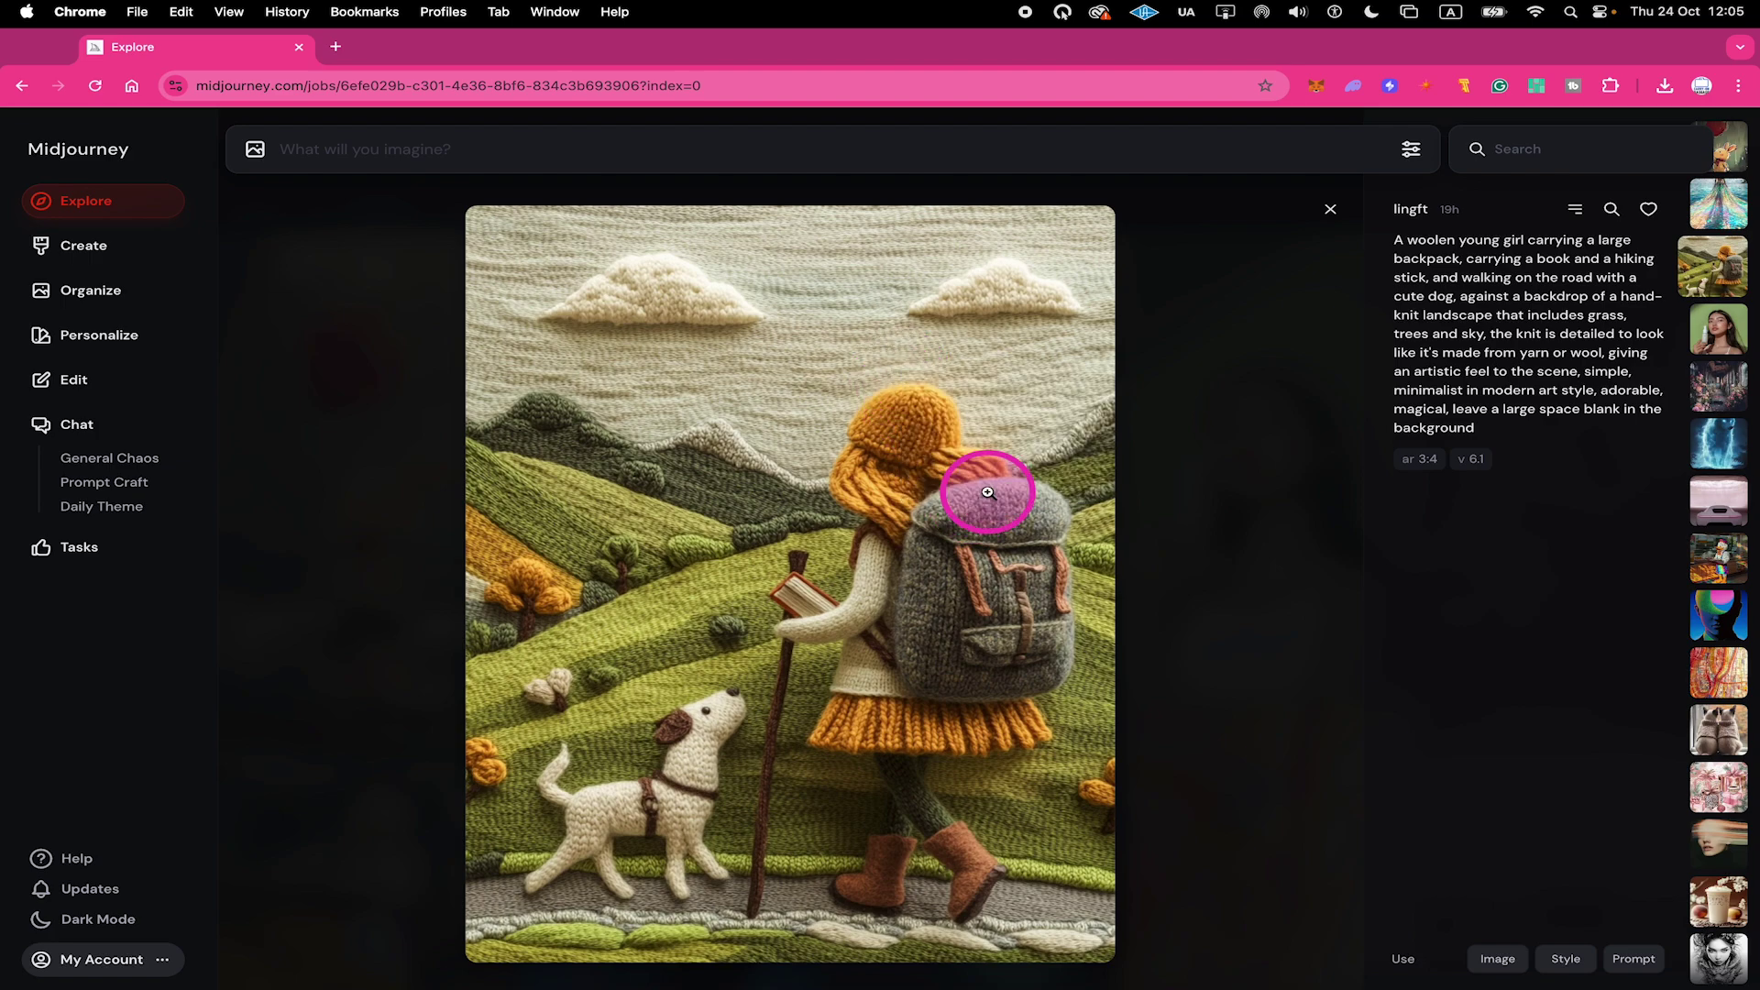
Start a new edit from the copied knitted hiker URL and scale it down to 42%
left_click(95, 382)
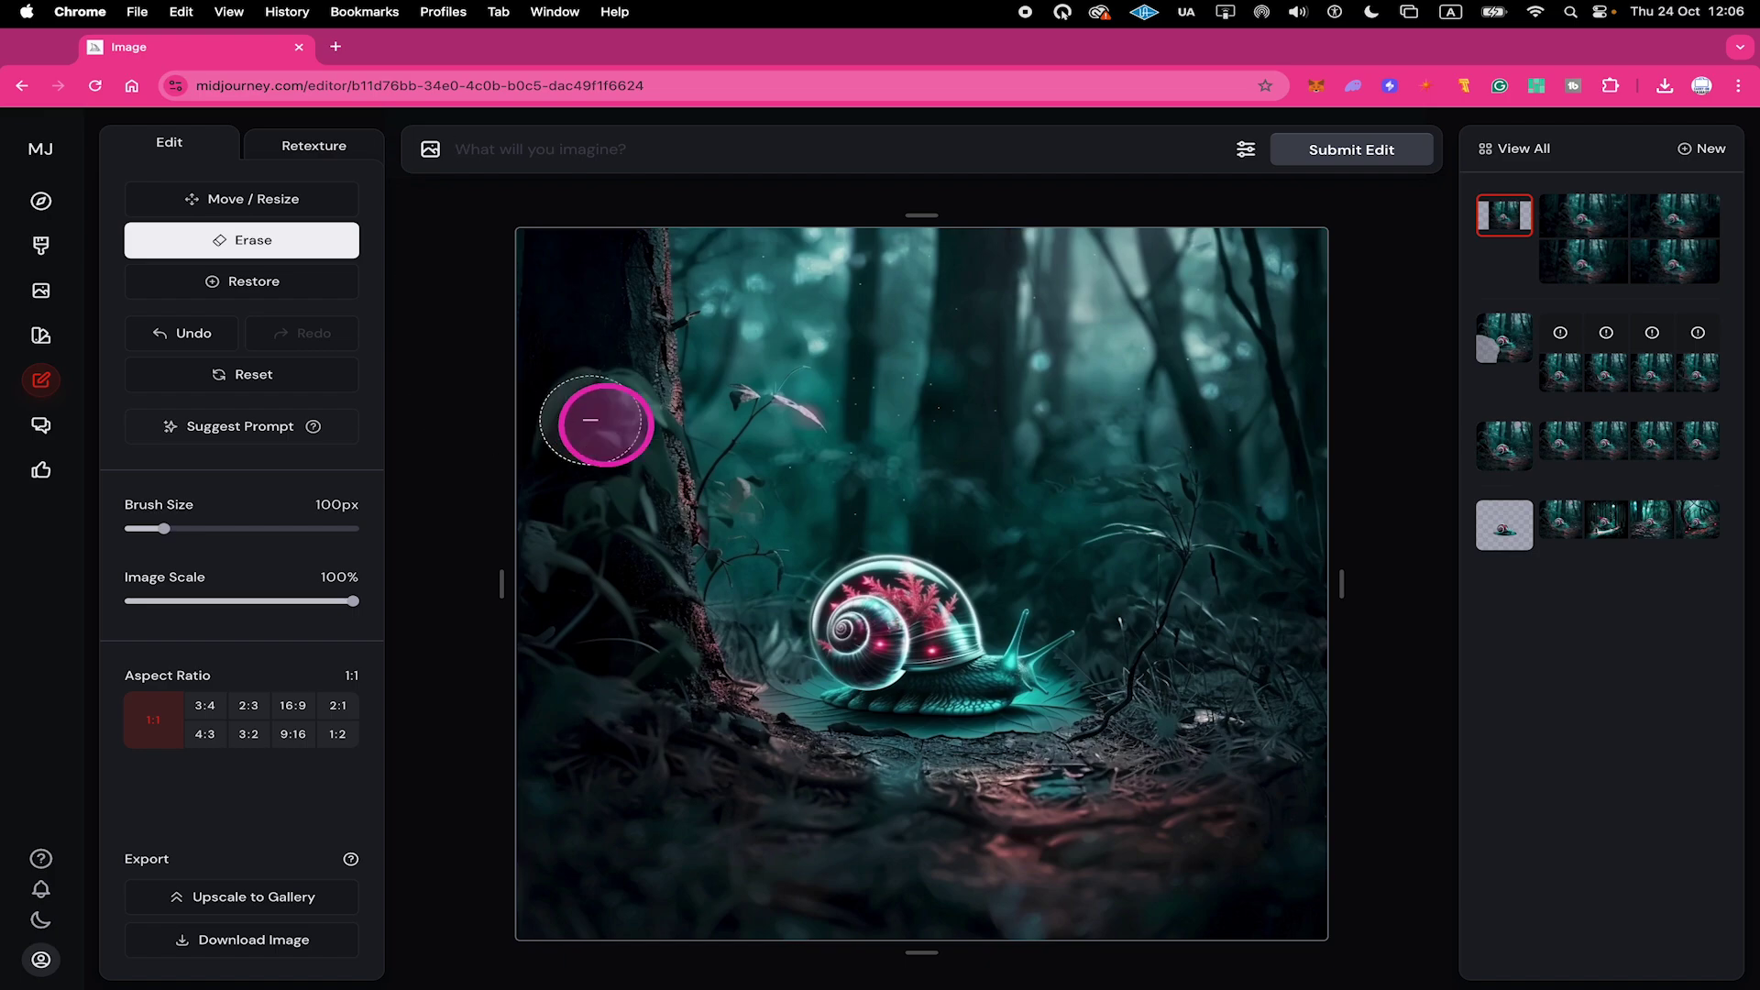
left_click(1708, 152)
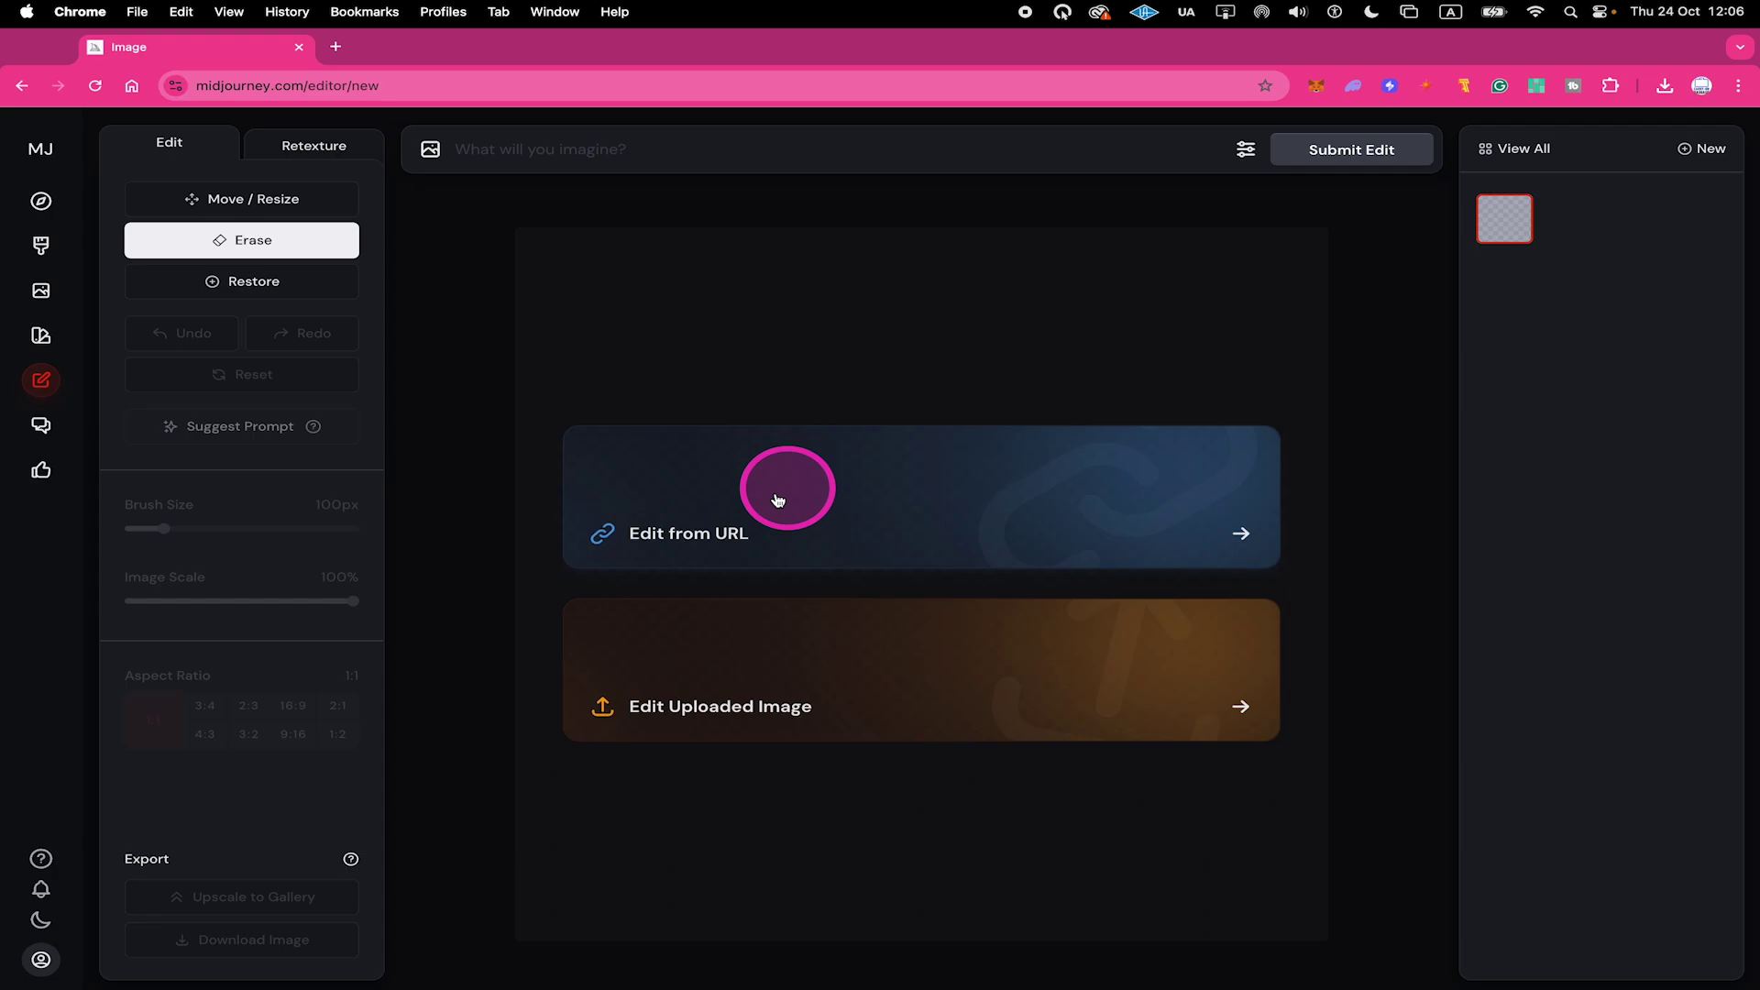
left_click(737, 509)
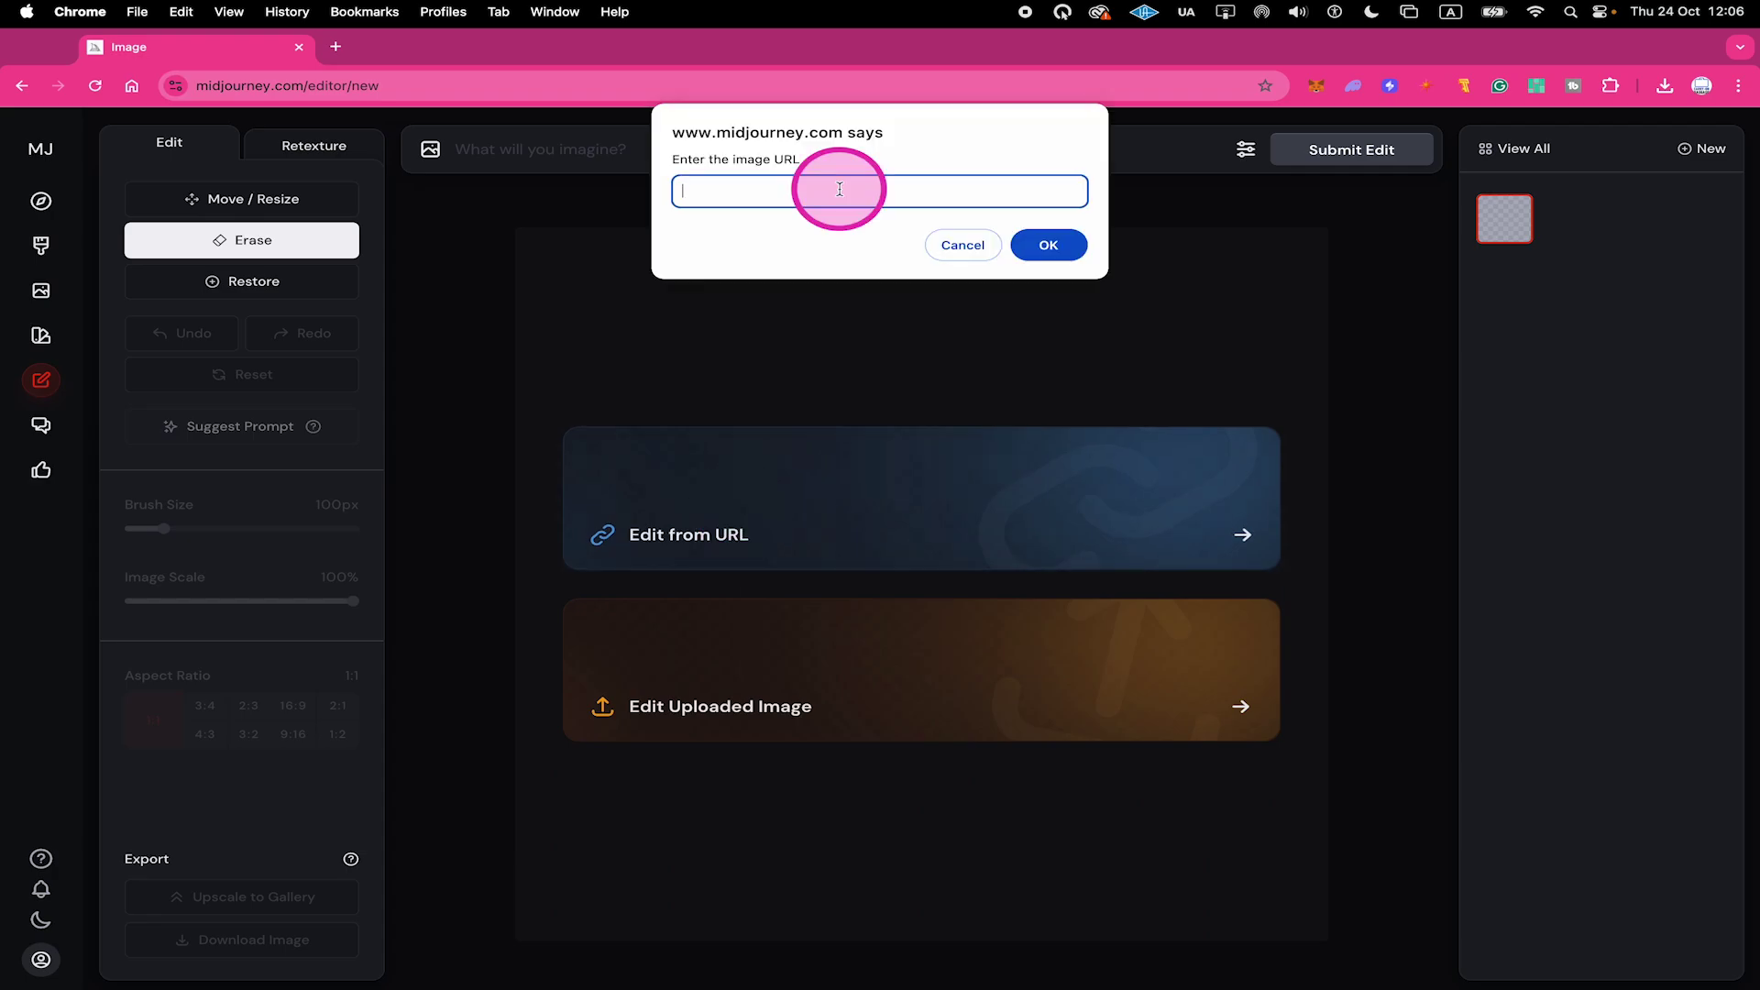
type("https://cdn.midjourney.com/c69a8d4b-3aa6-4b0a-bbf3-60815a37f4d6/0_0.png")
left_click(1046, 244)
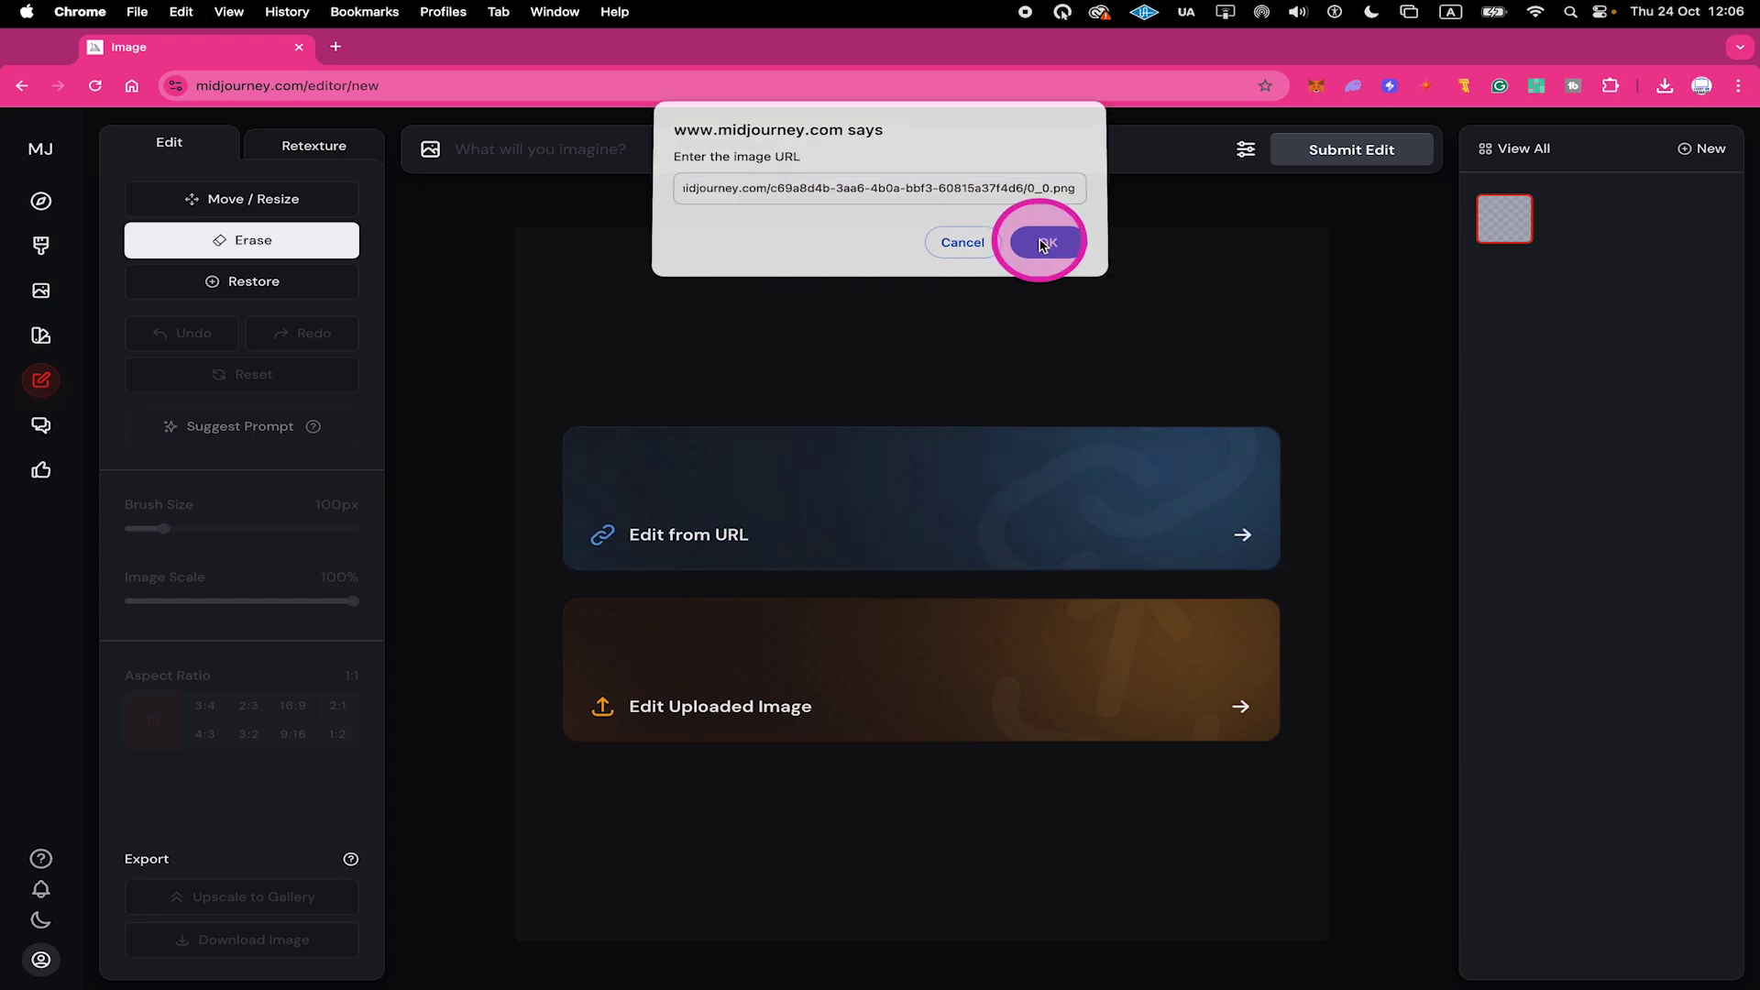
left_click_drag(353, 601, 210, 602)
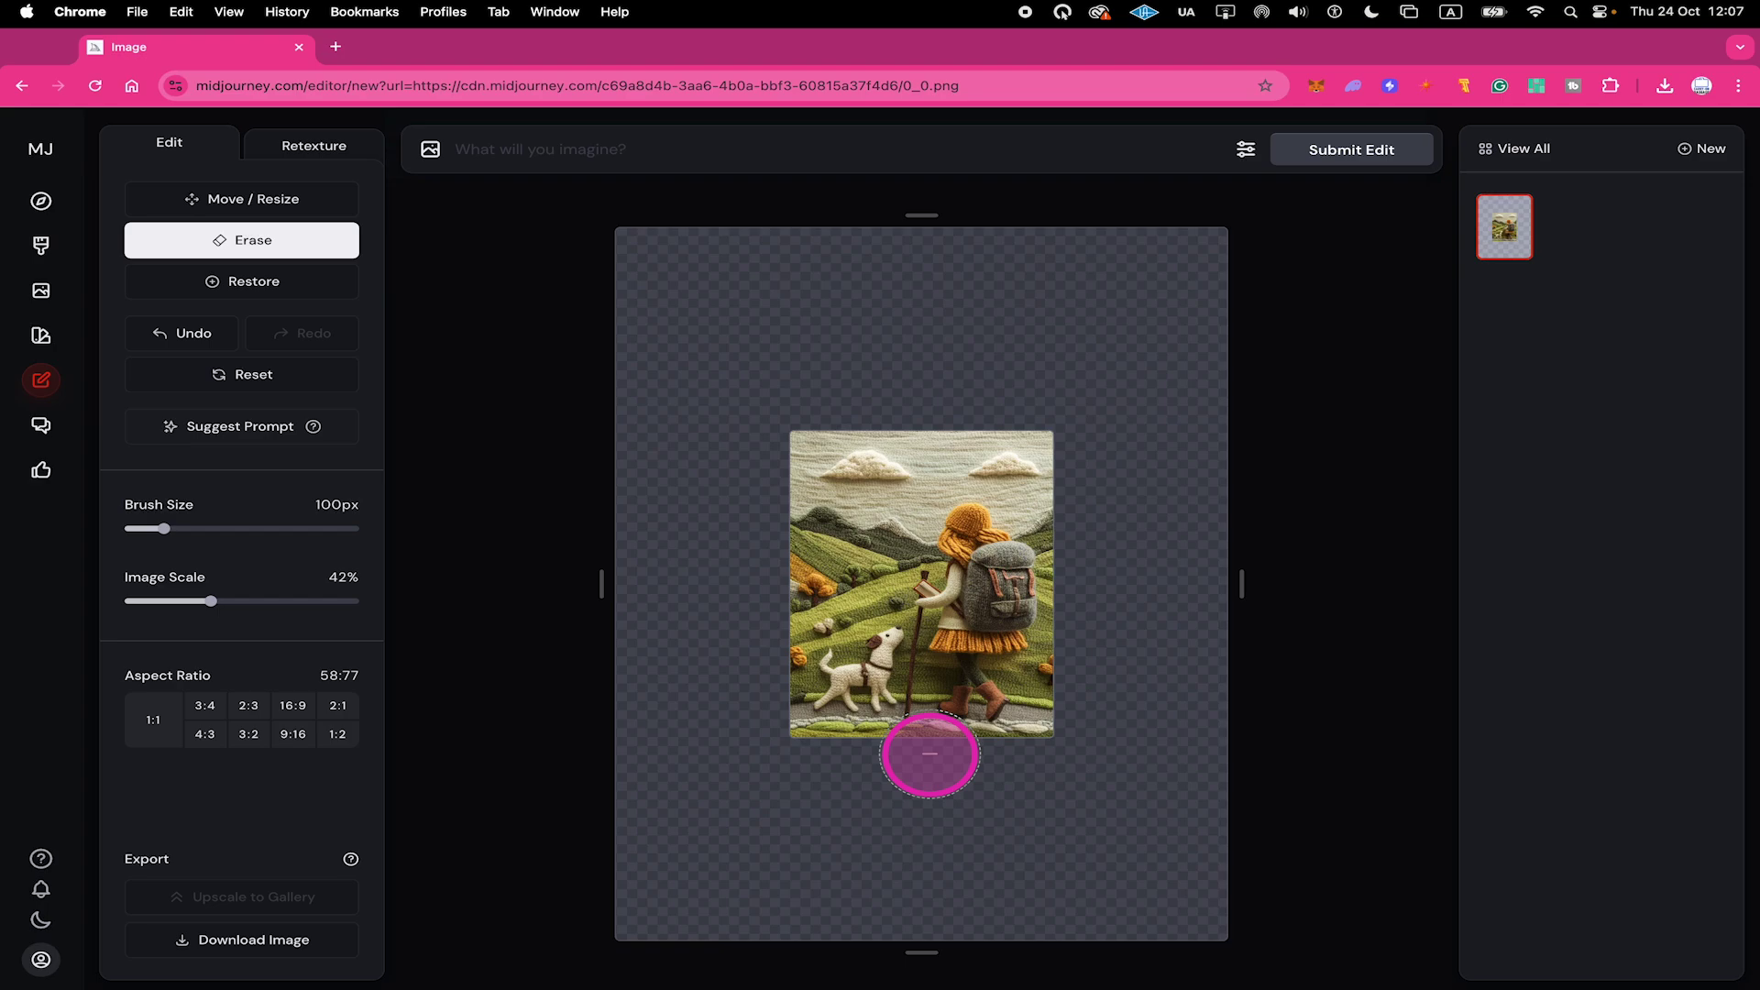
Outpaint the knitted scene with the suggested prompt and pick the orange-trees variant
left_click(266, 427)
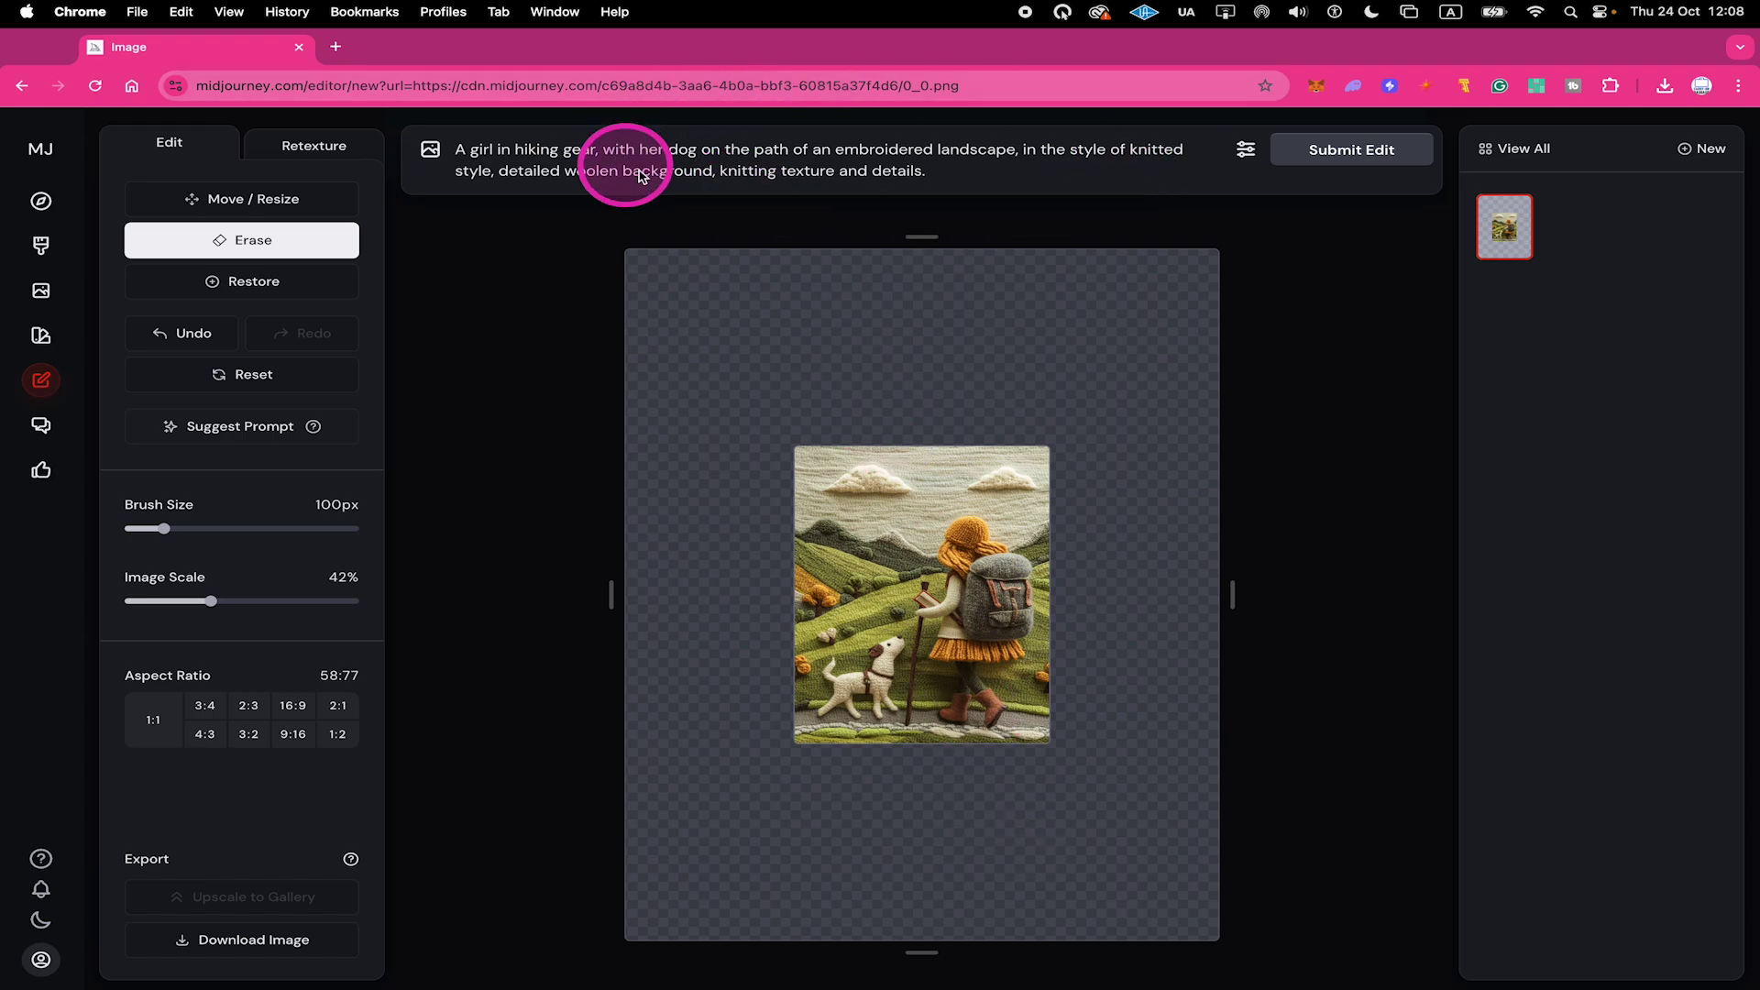
left_click(1366, 151)
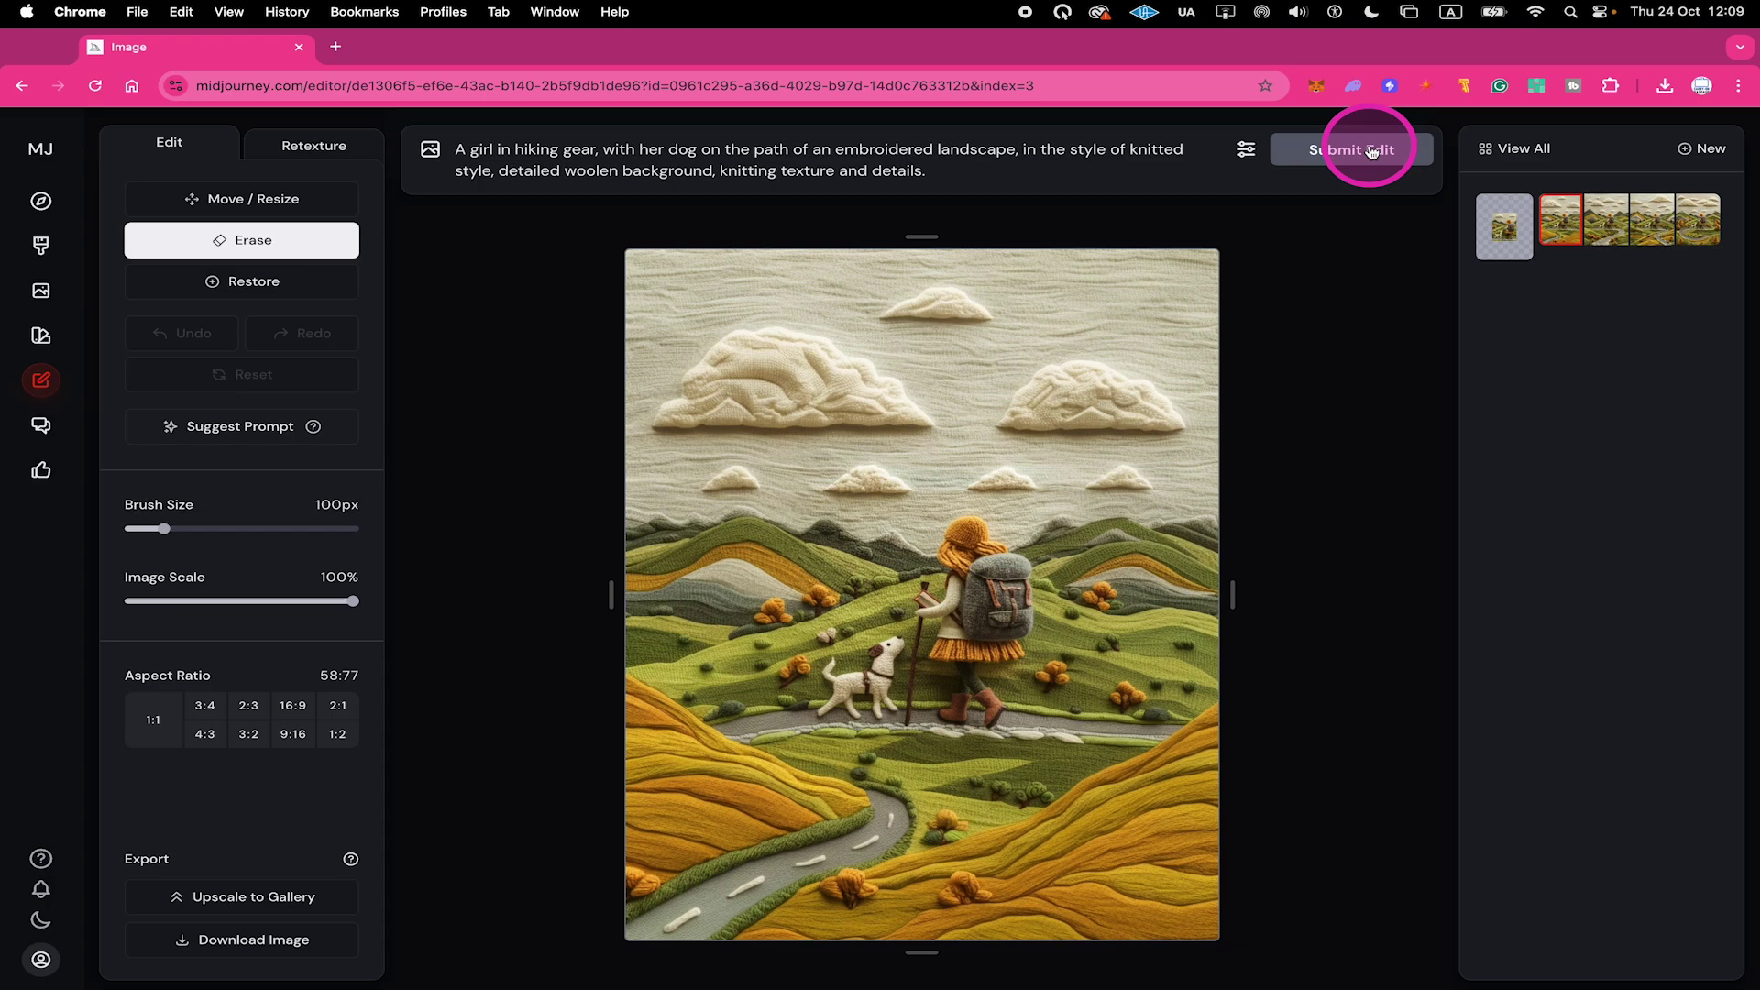
left_click(1607, 218)
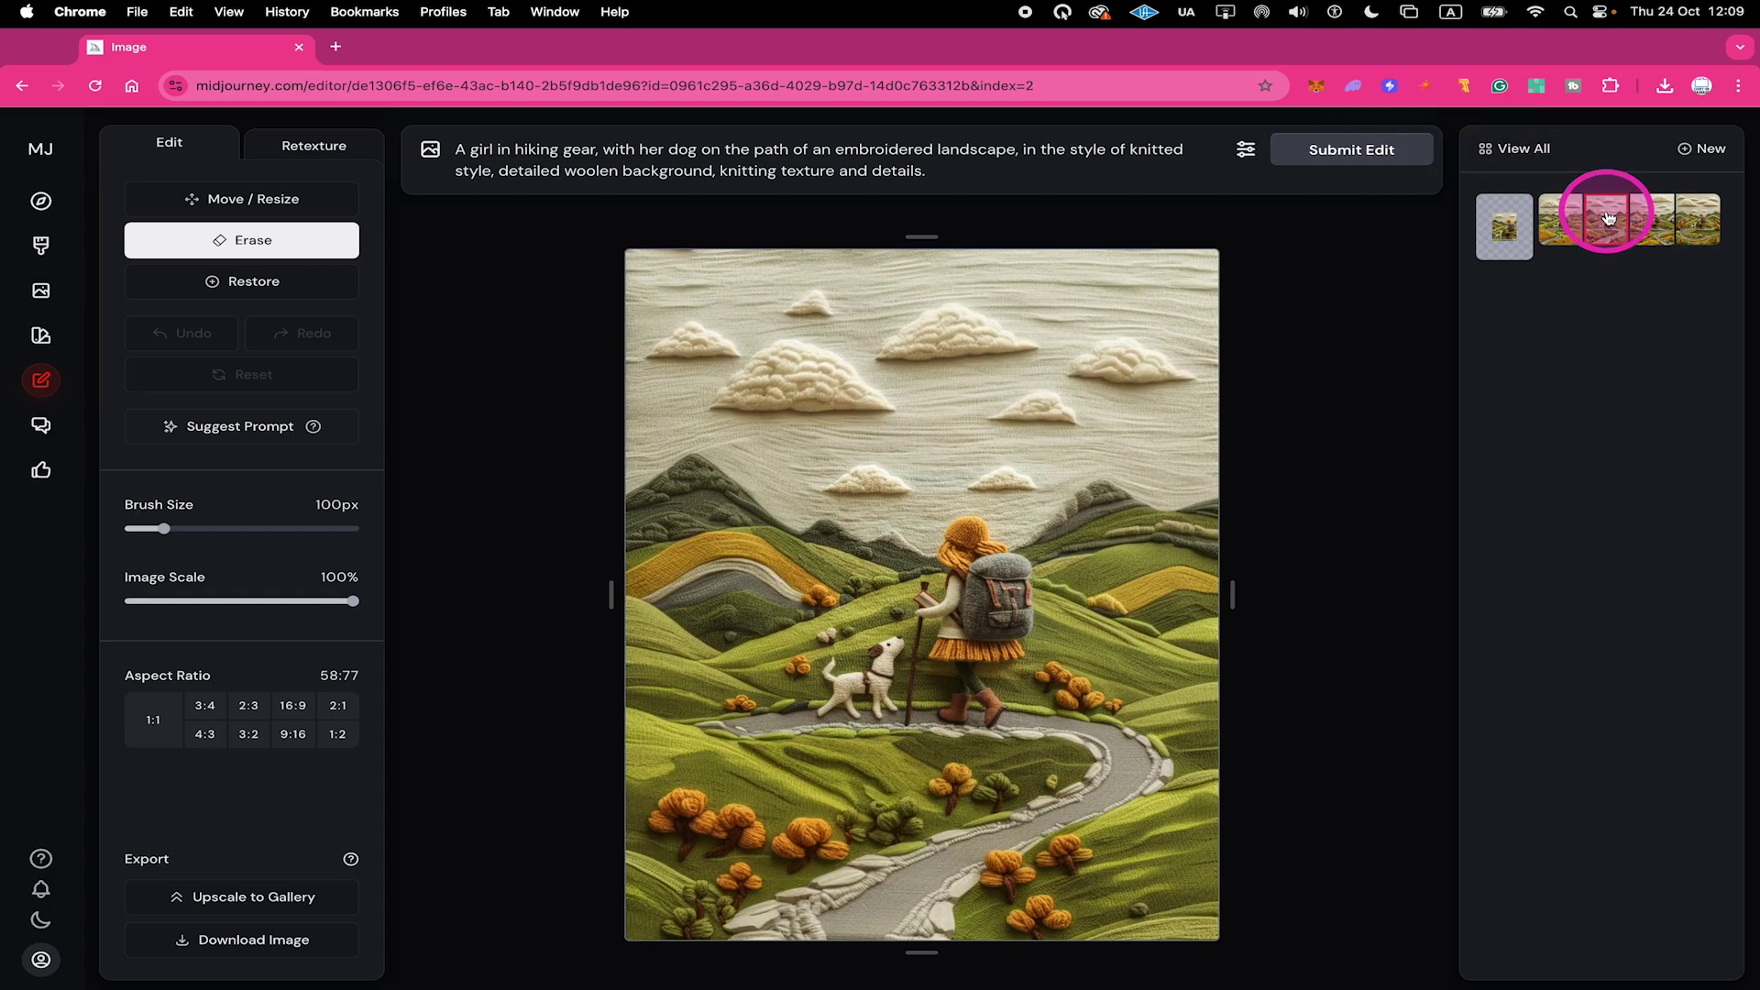
left_click(1651, 222)
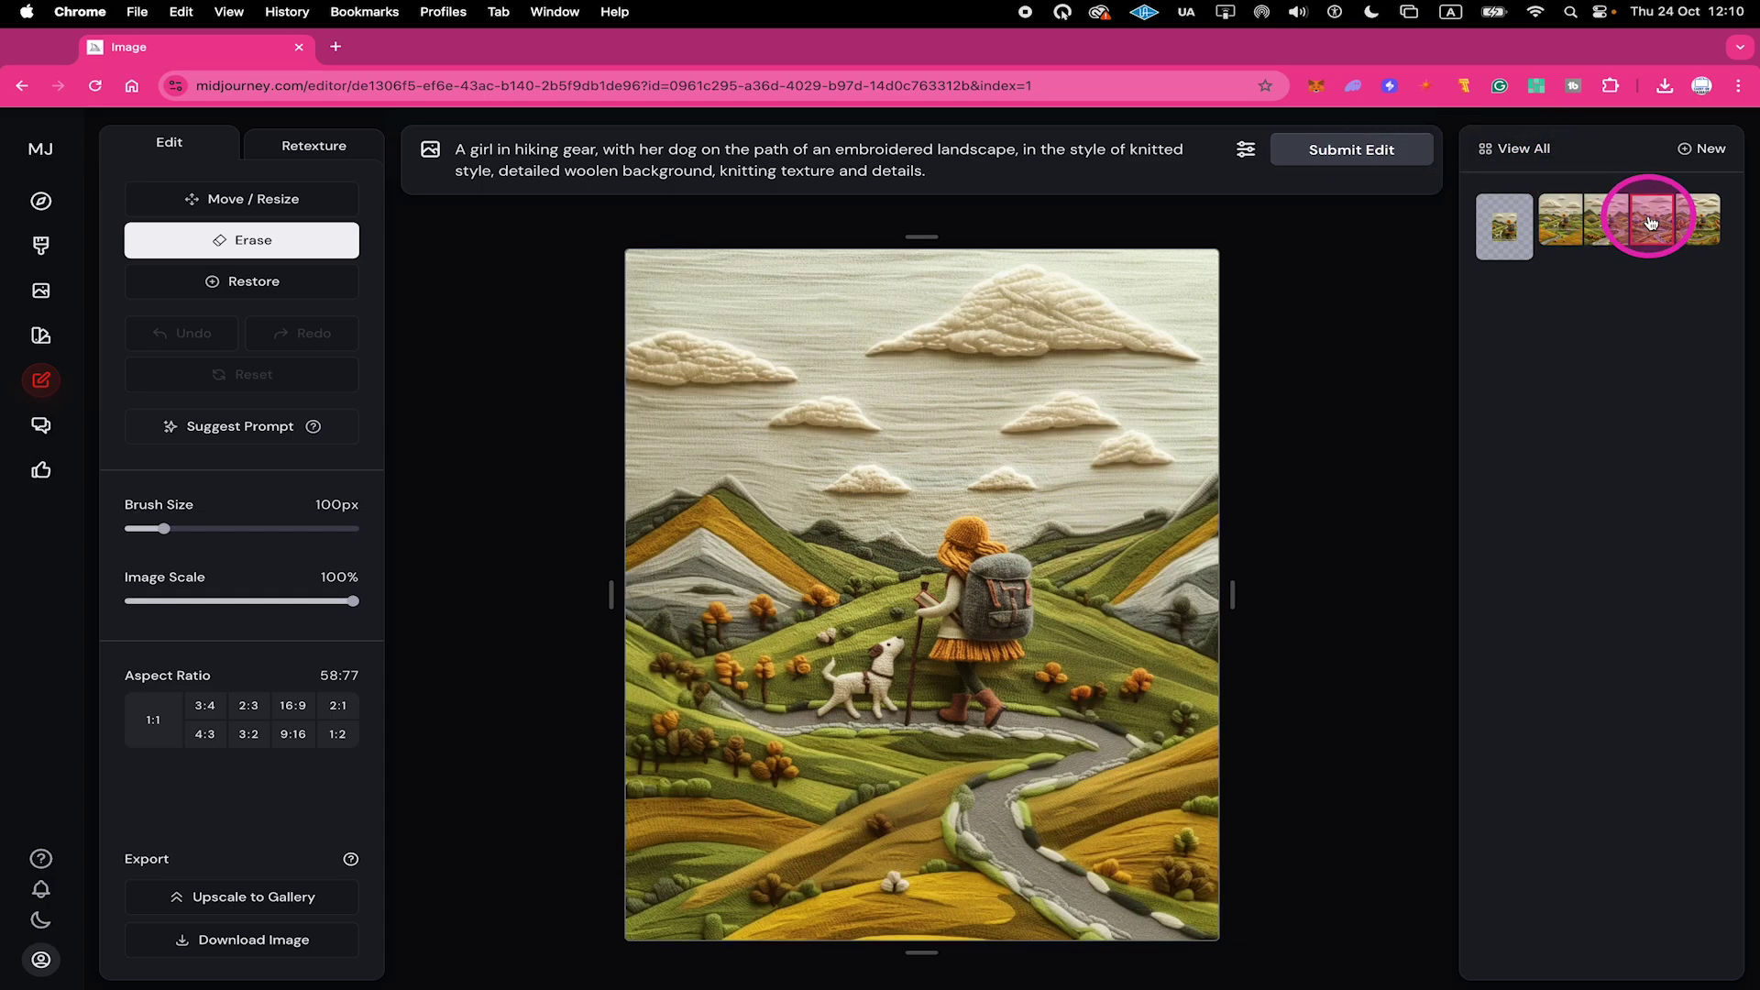
left_click(1692, 223)
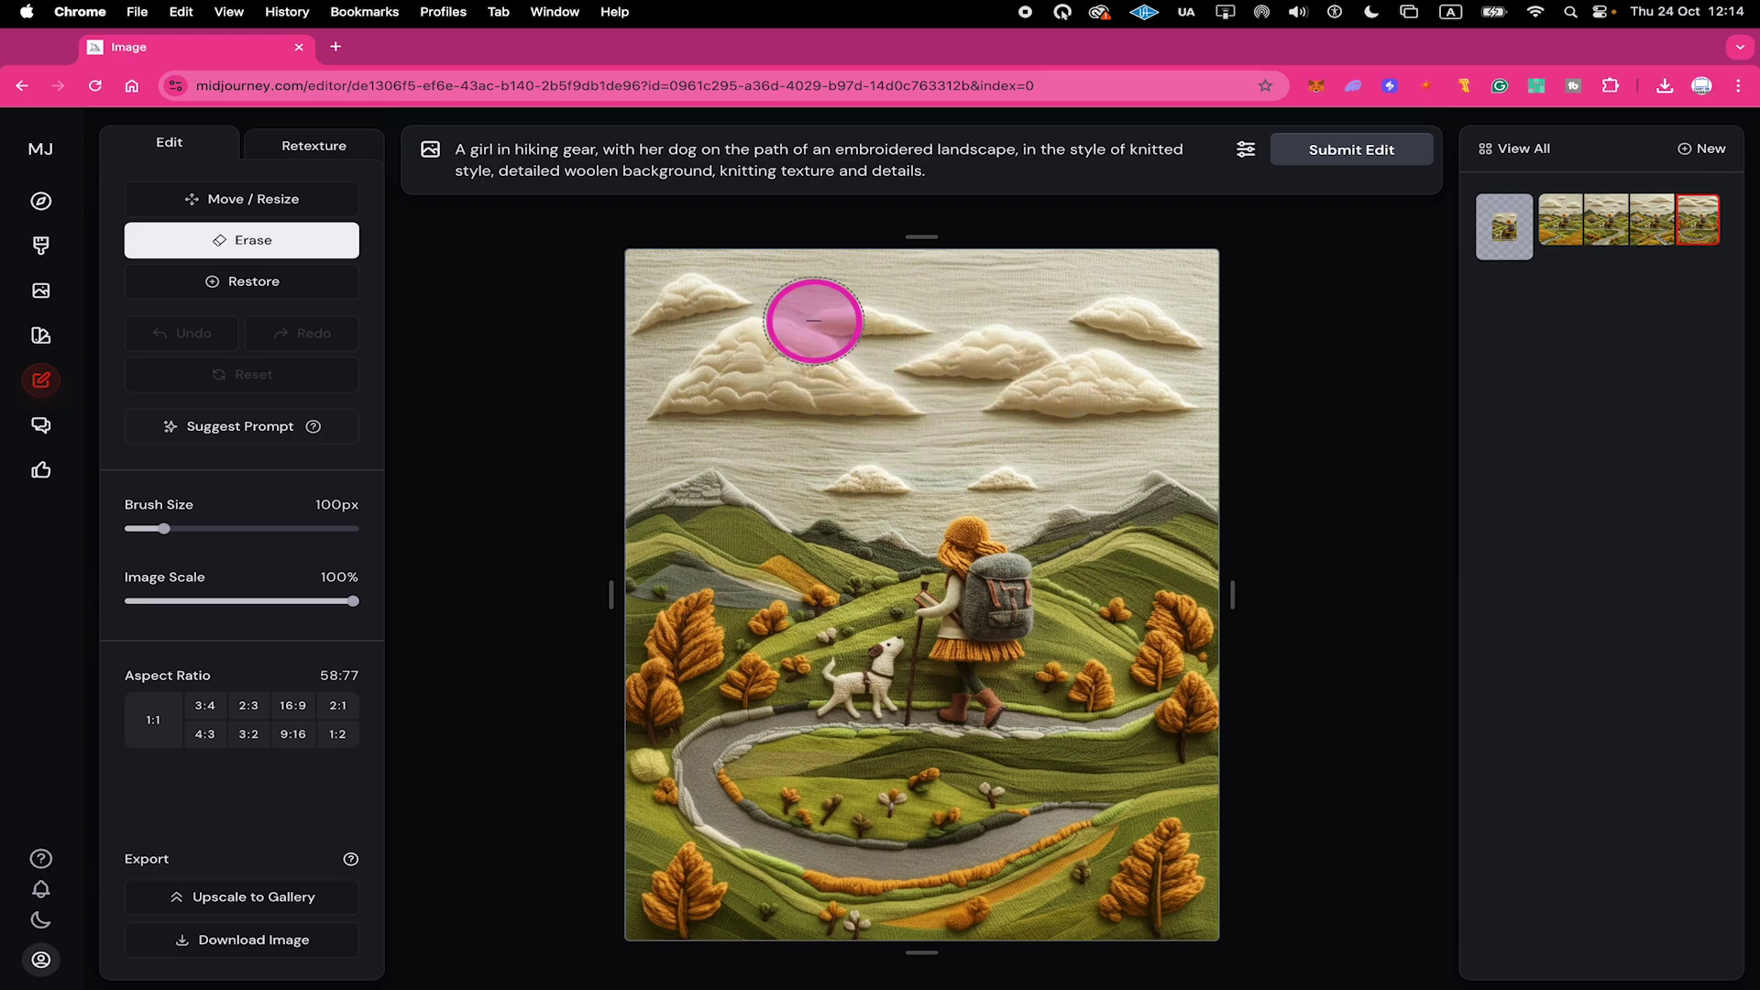
Erase the left part of the woolen sky and regenerate it with the prompt 'a hand-knit sun'
mouse_move(806, 315)
left_mouse_down()
mouse_move(752, 295)
mouse_move(628, 308)
mouse_move(681, 385)
mouse_move(736, 390)
mouse_move(996, 384)
mouse_move(1075, 324)
mouse_move(895, 385)
left_mouse_up()
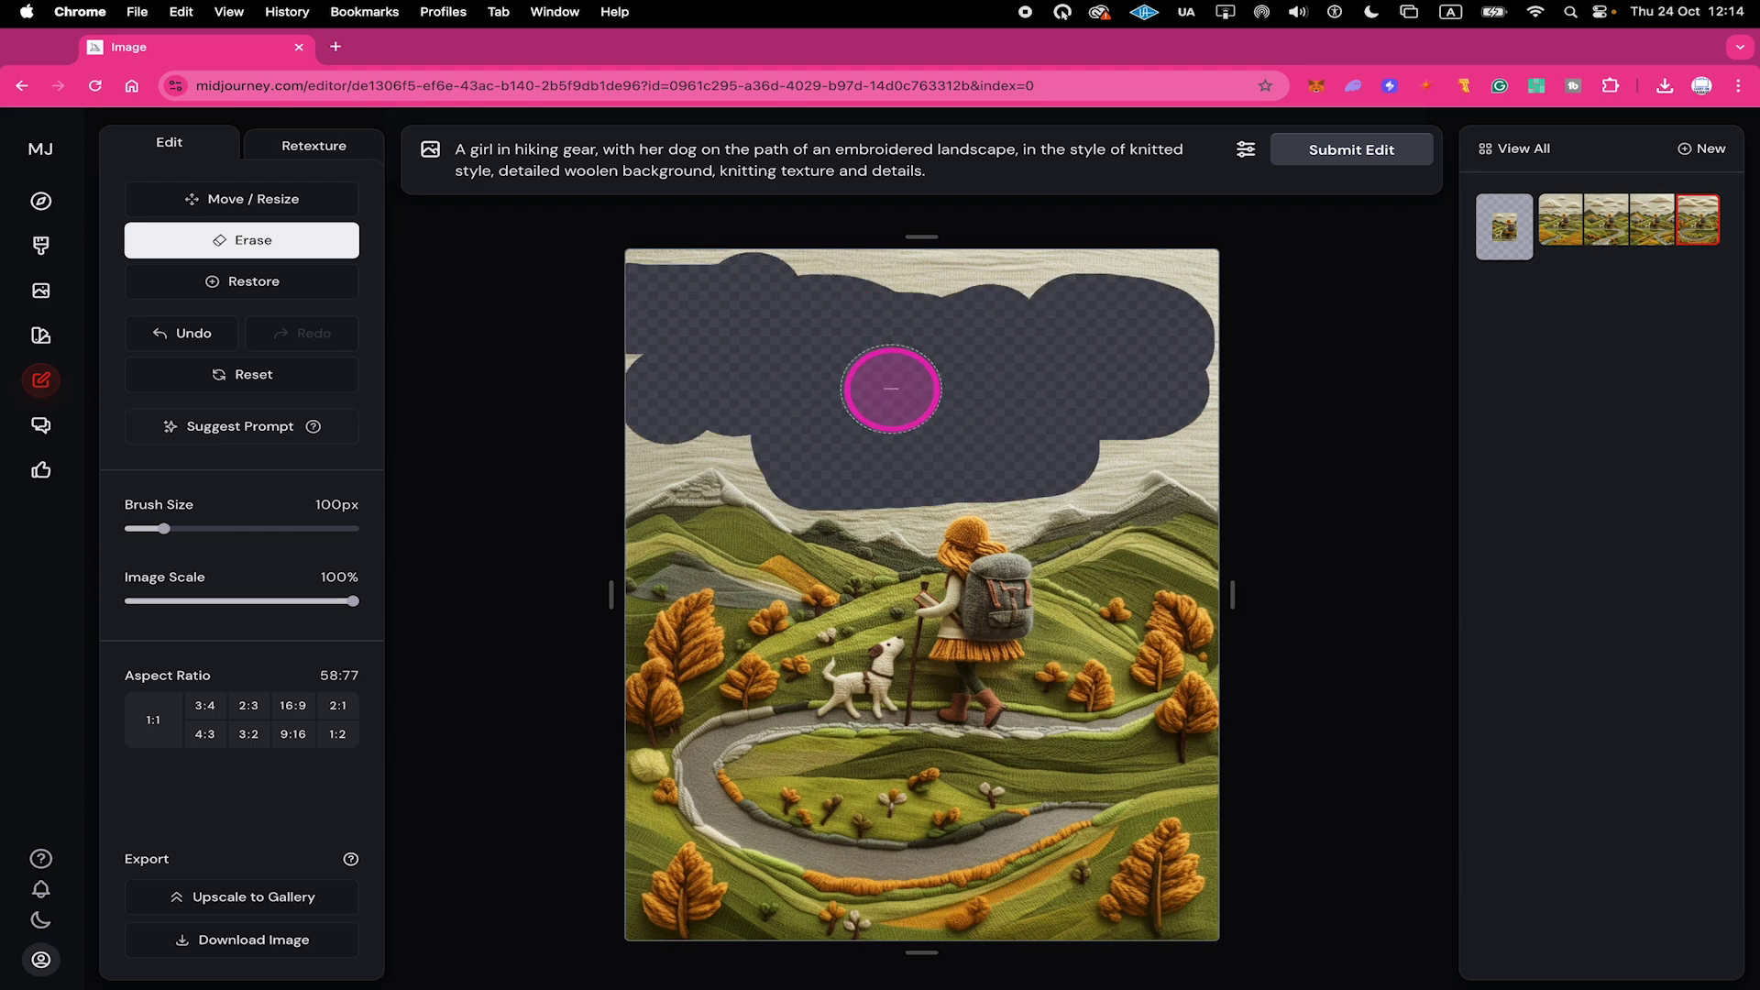
triple_click(764, 146)
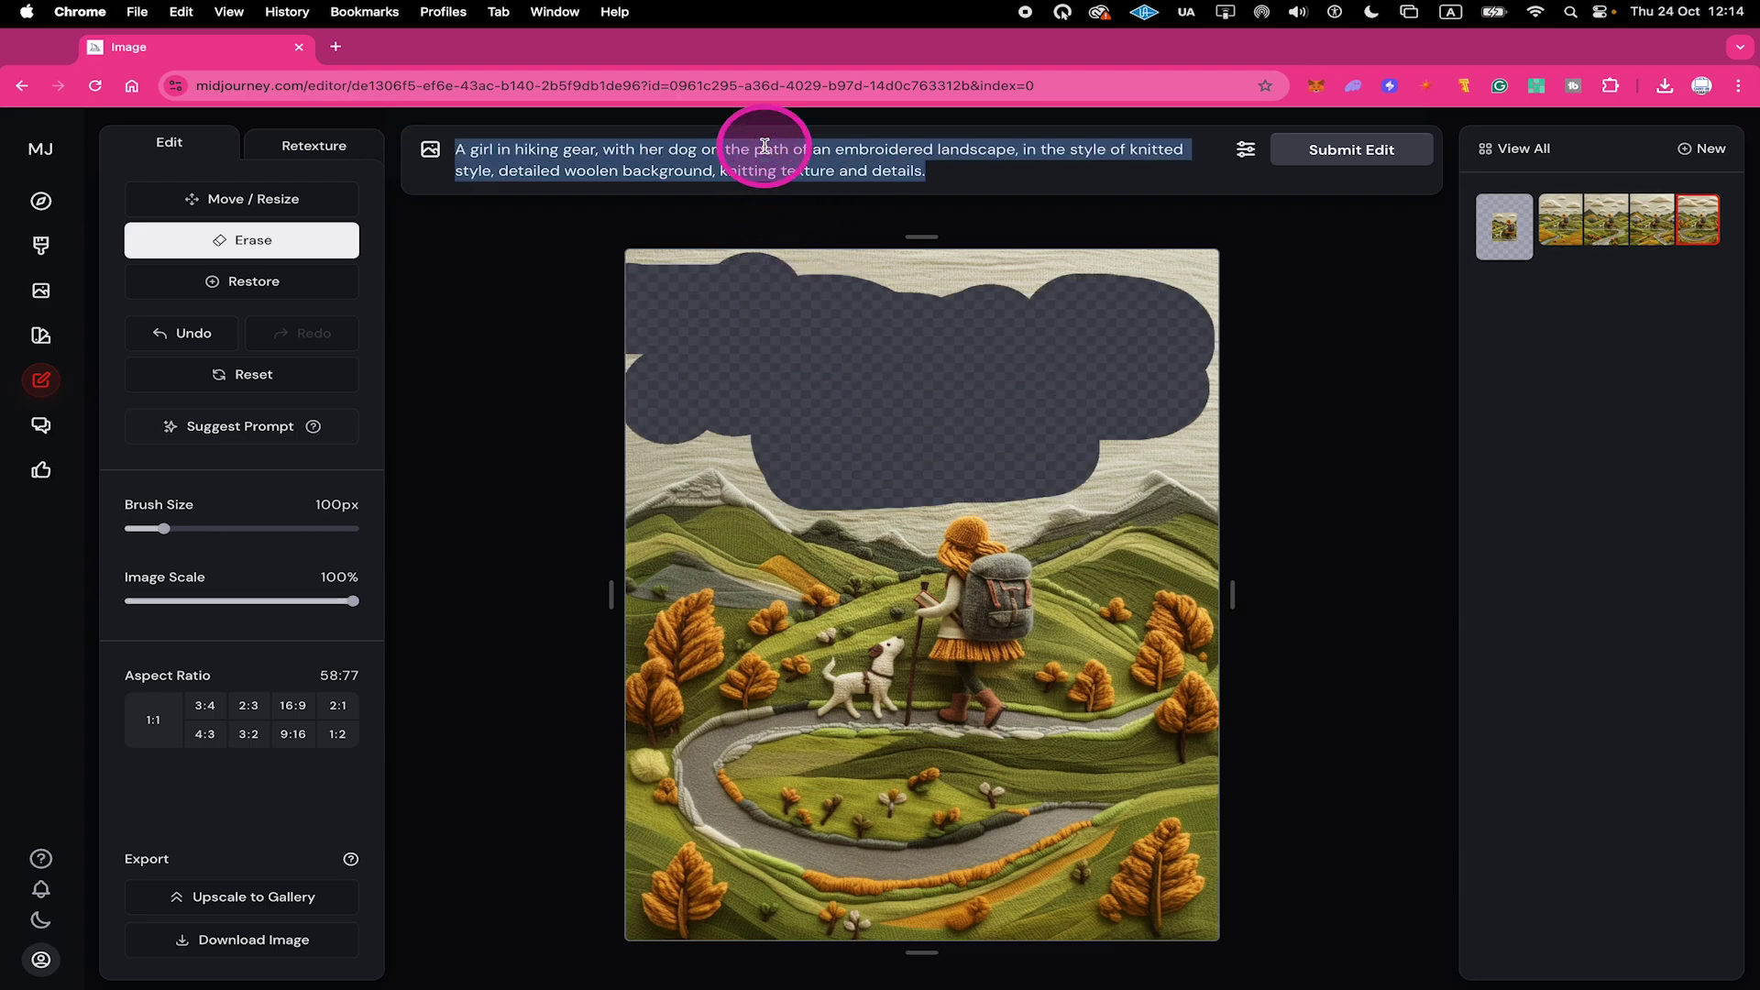
key("BackSpace")
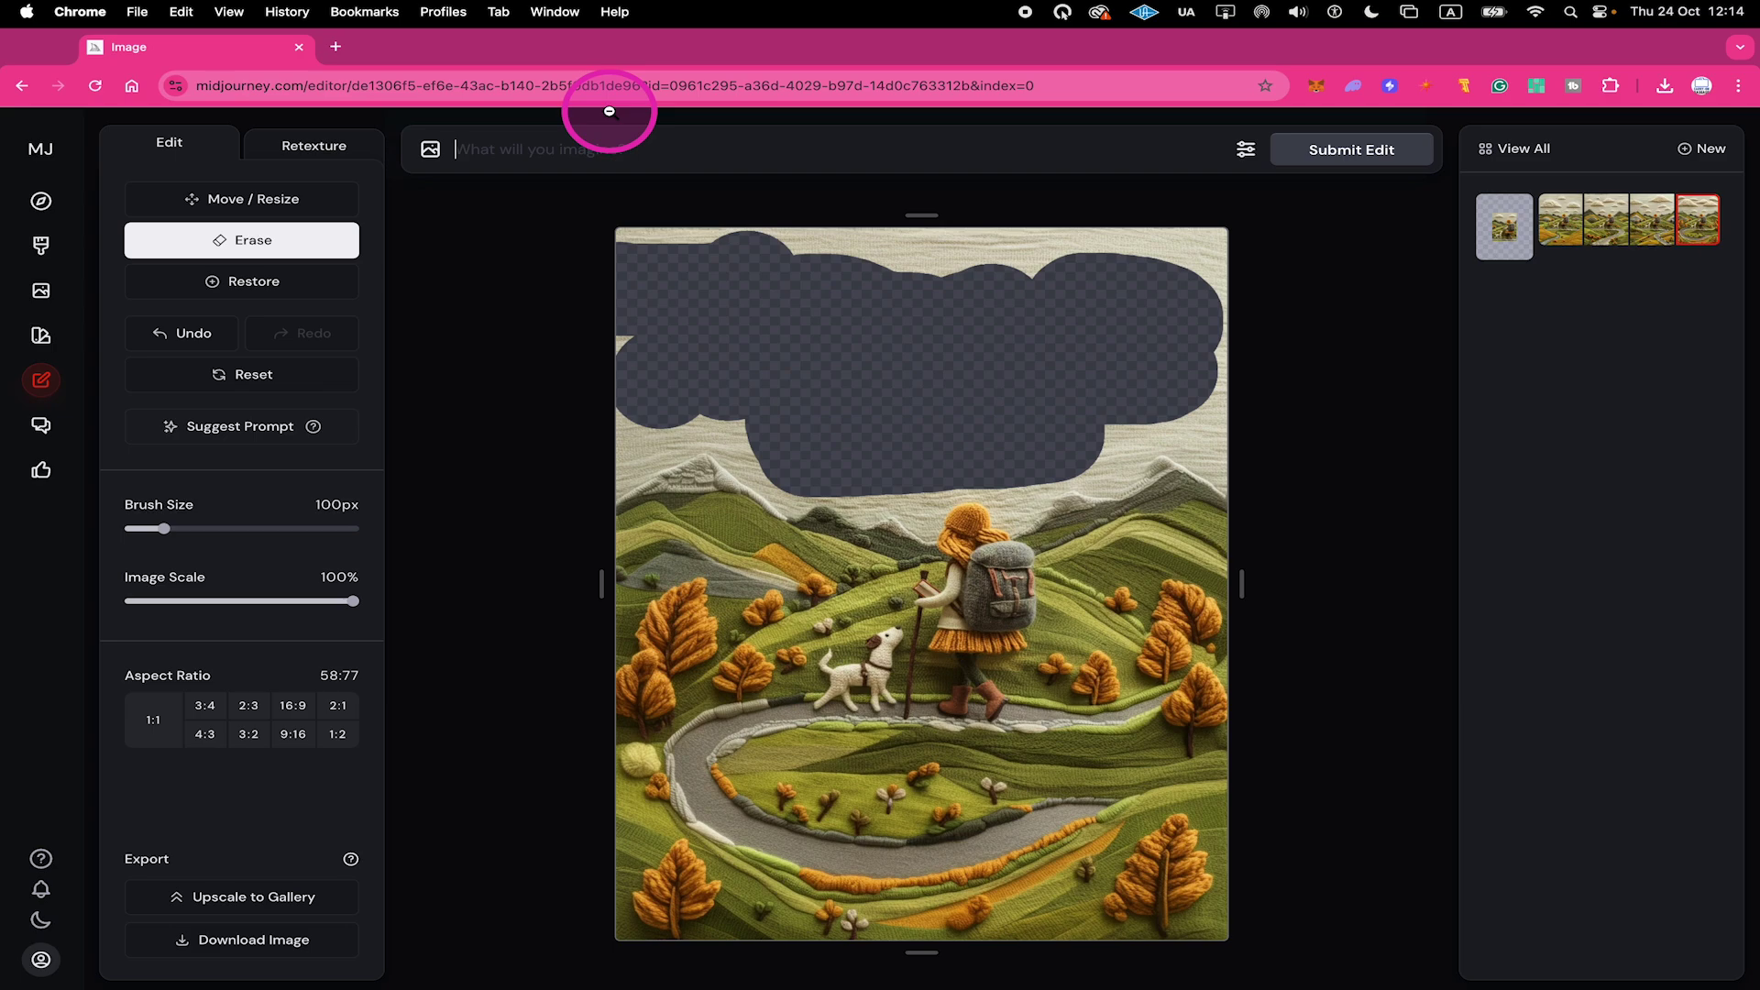
type("a hand-knit sun")
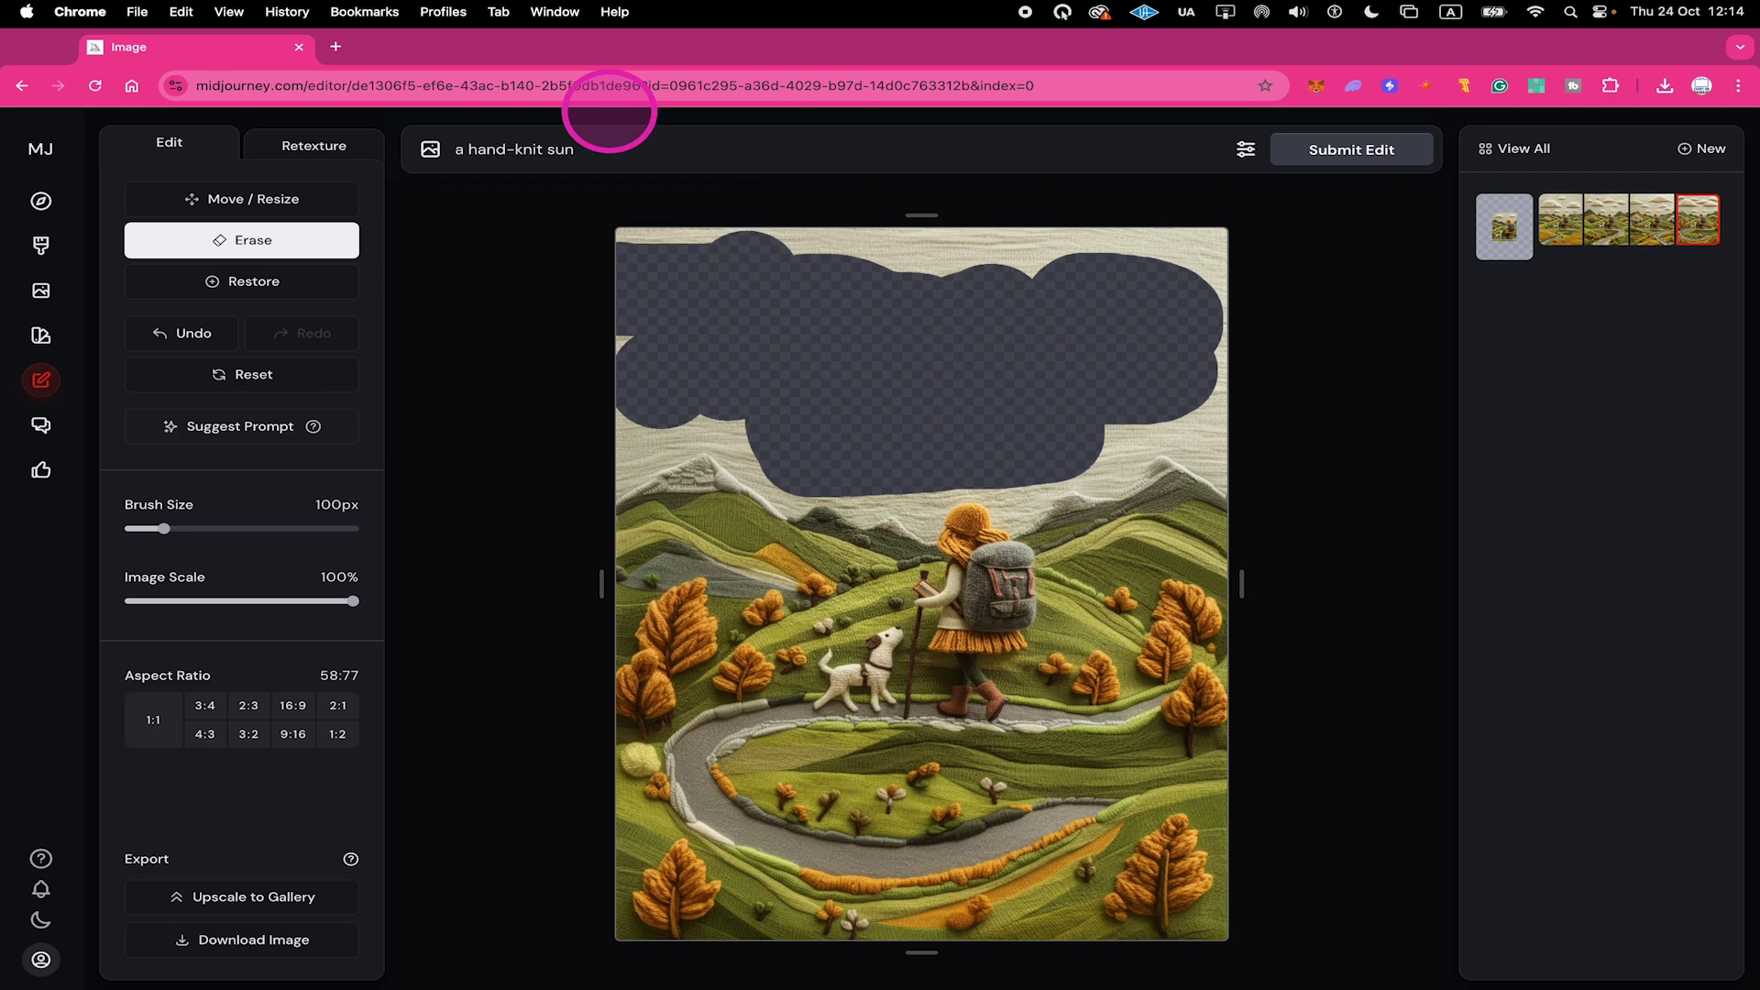
left_click(1342, 149)
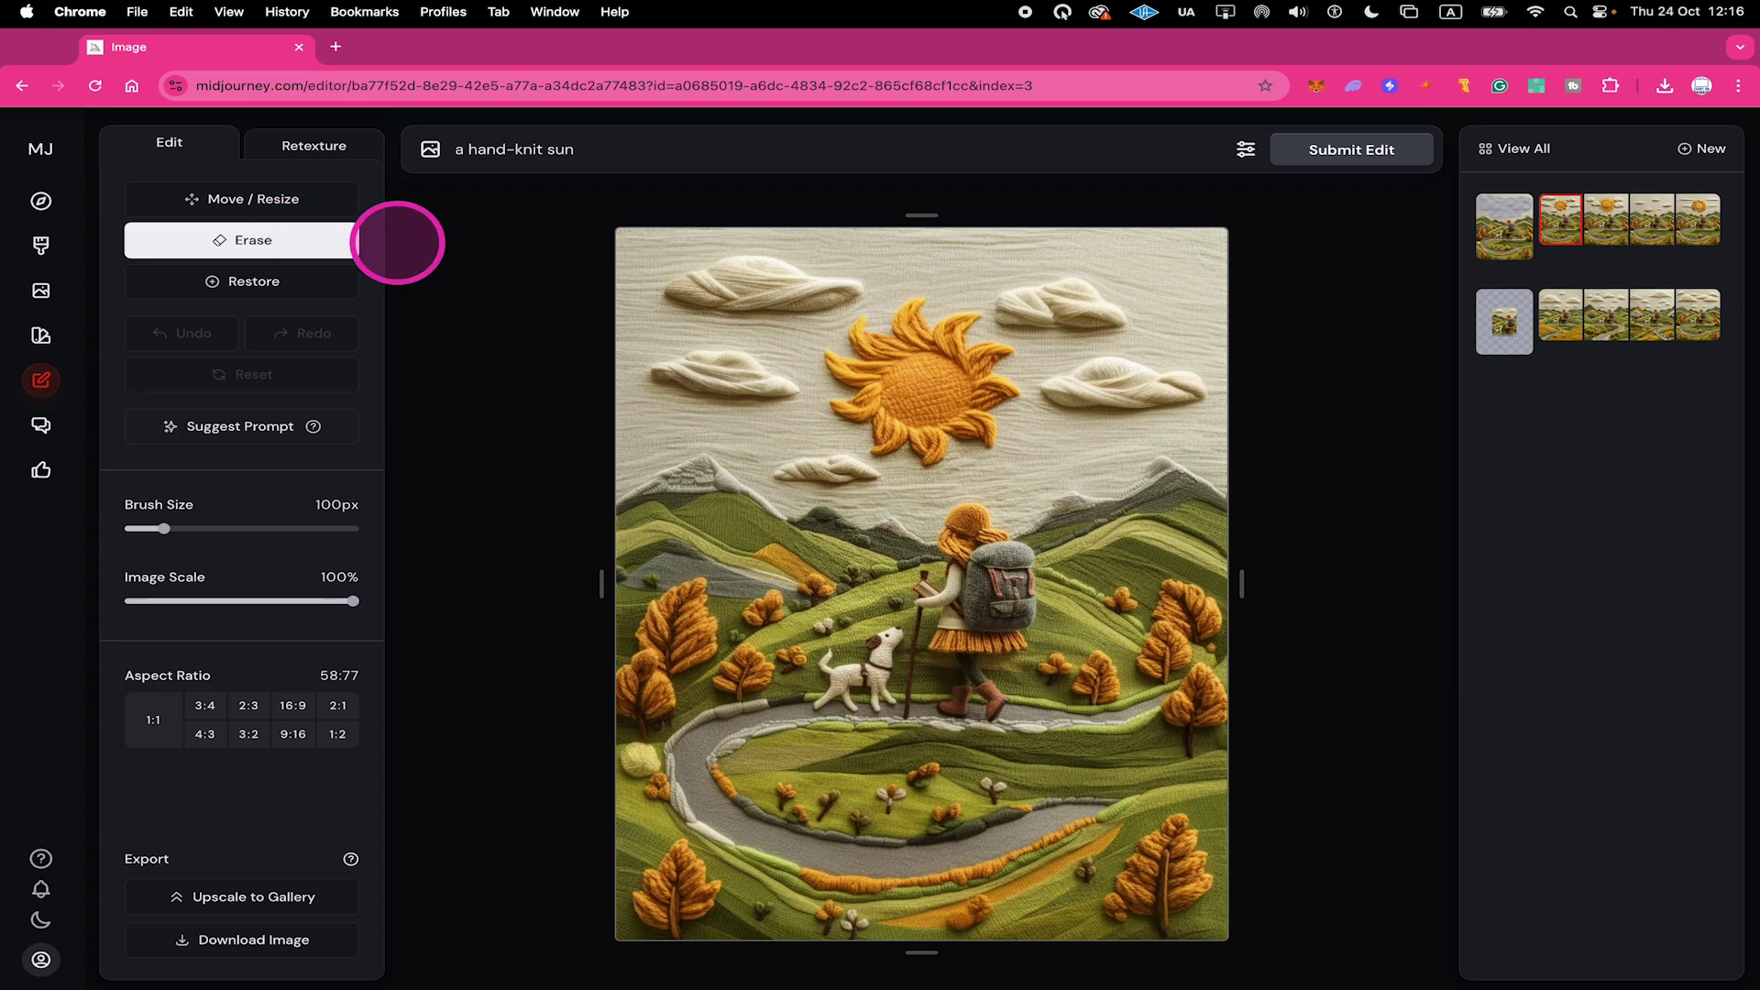
Compare the hand-knit sun variations, including the sunless one, and return to the spiky yarn sun
left_click(1614, 220)
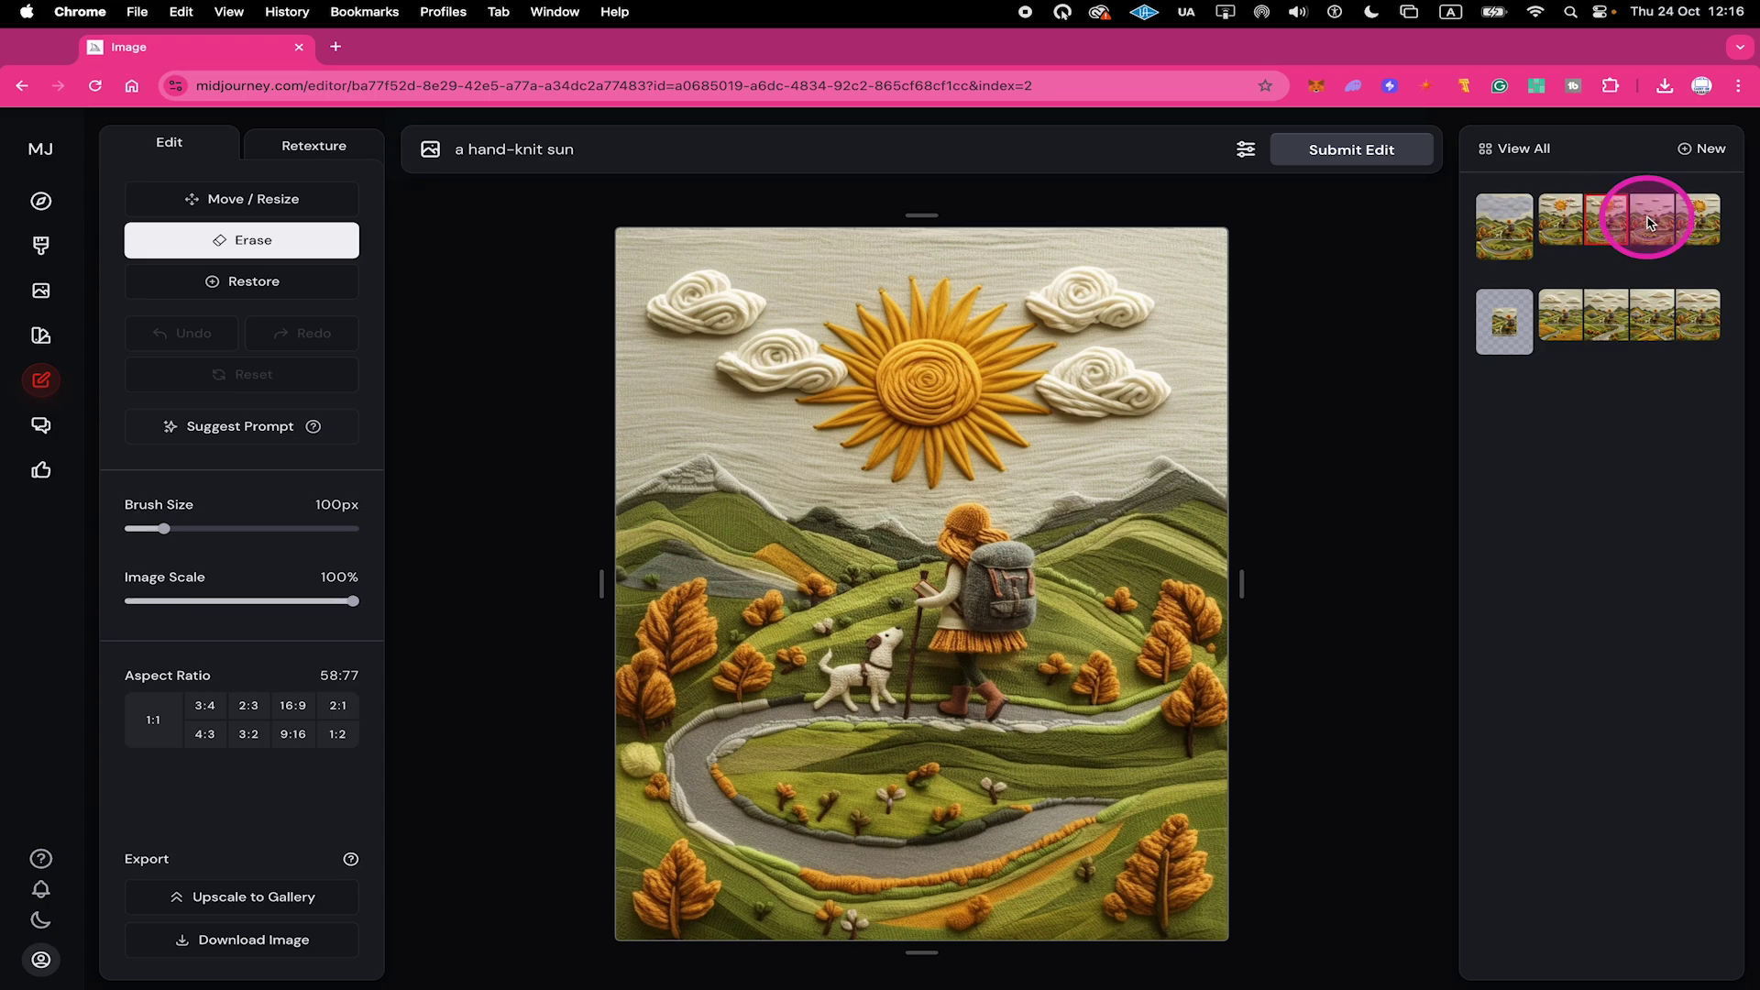
left_click(1650, 220)
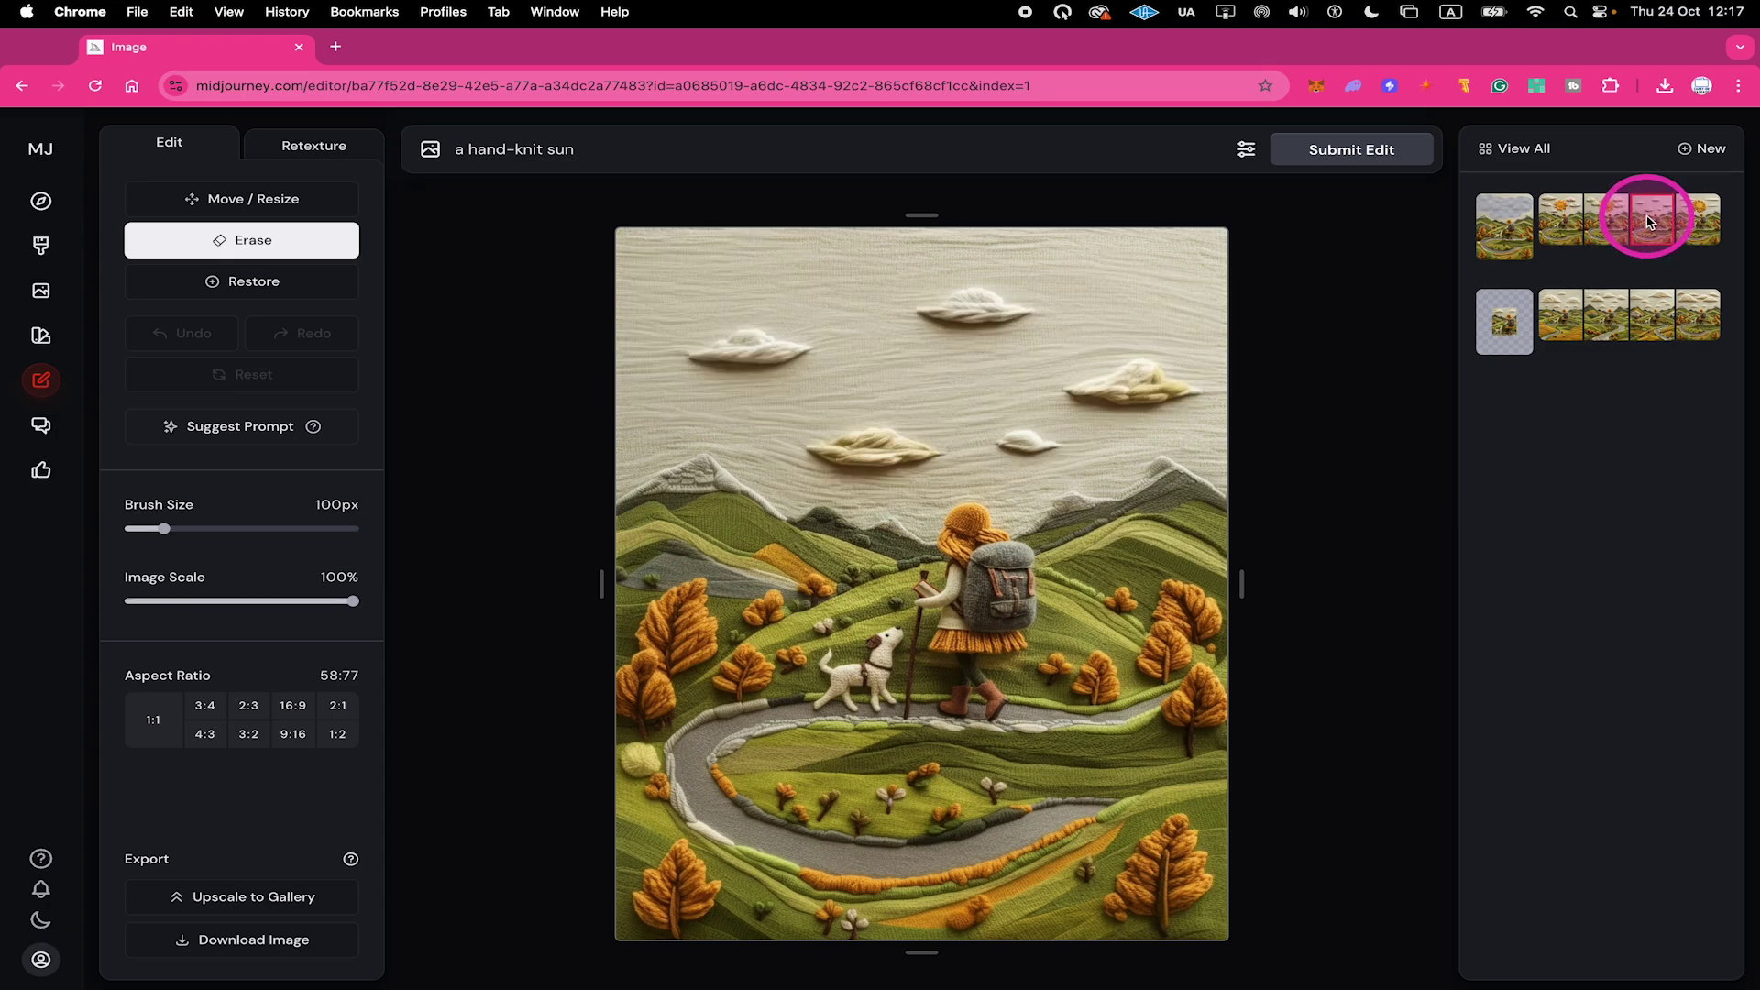
left_click(1697, 212)
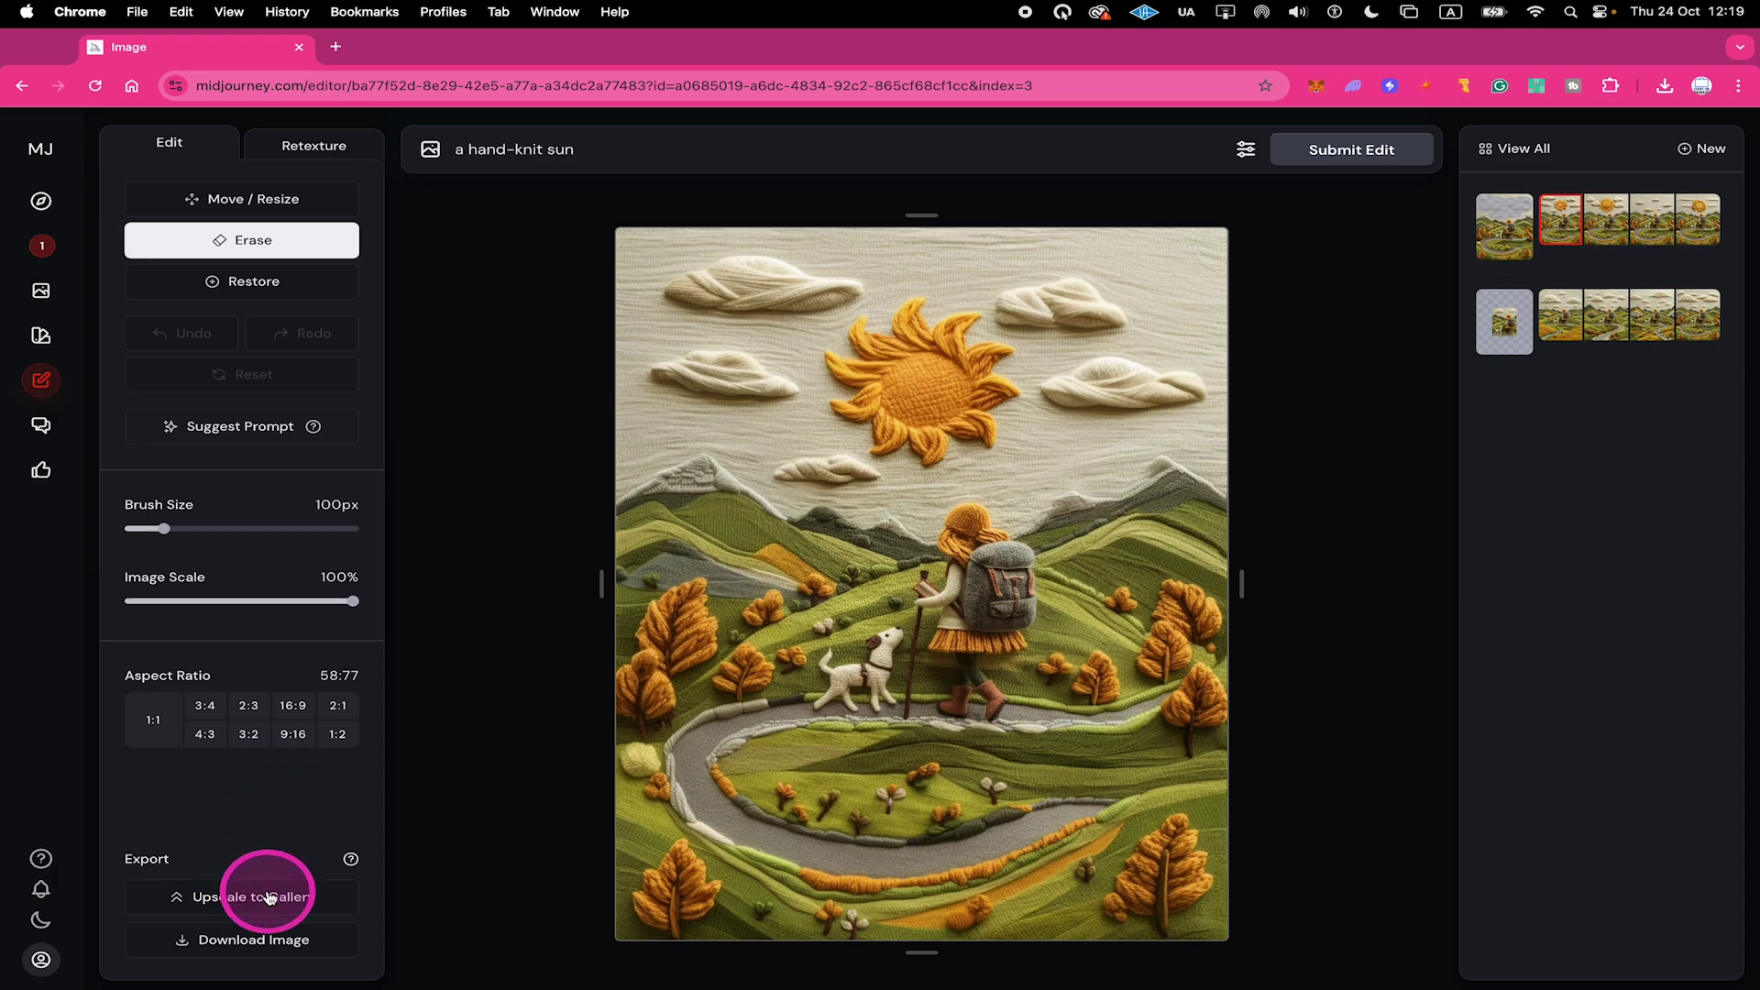
Reopen the hand-knit sun image, download it as a PNG, and open the downloaded file
left_click(48, 244)
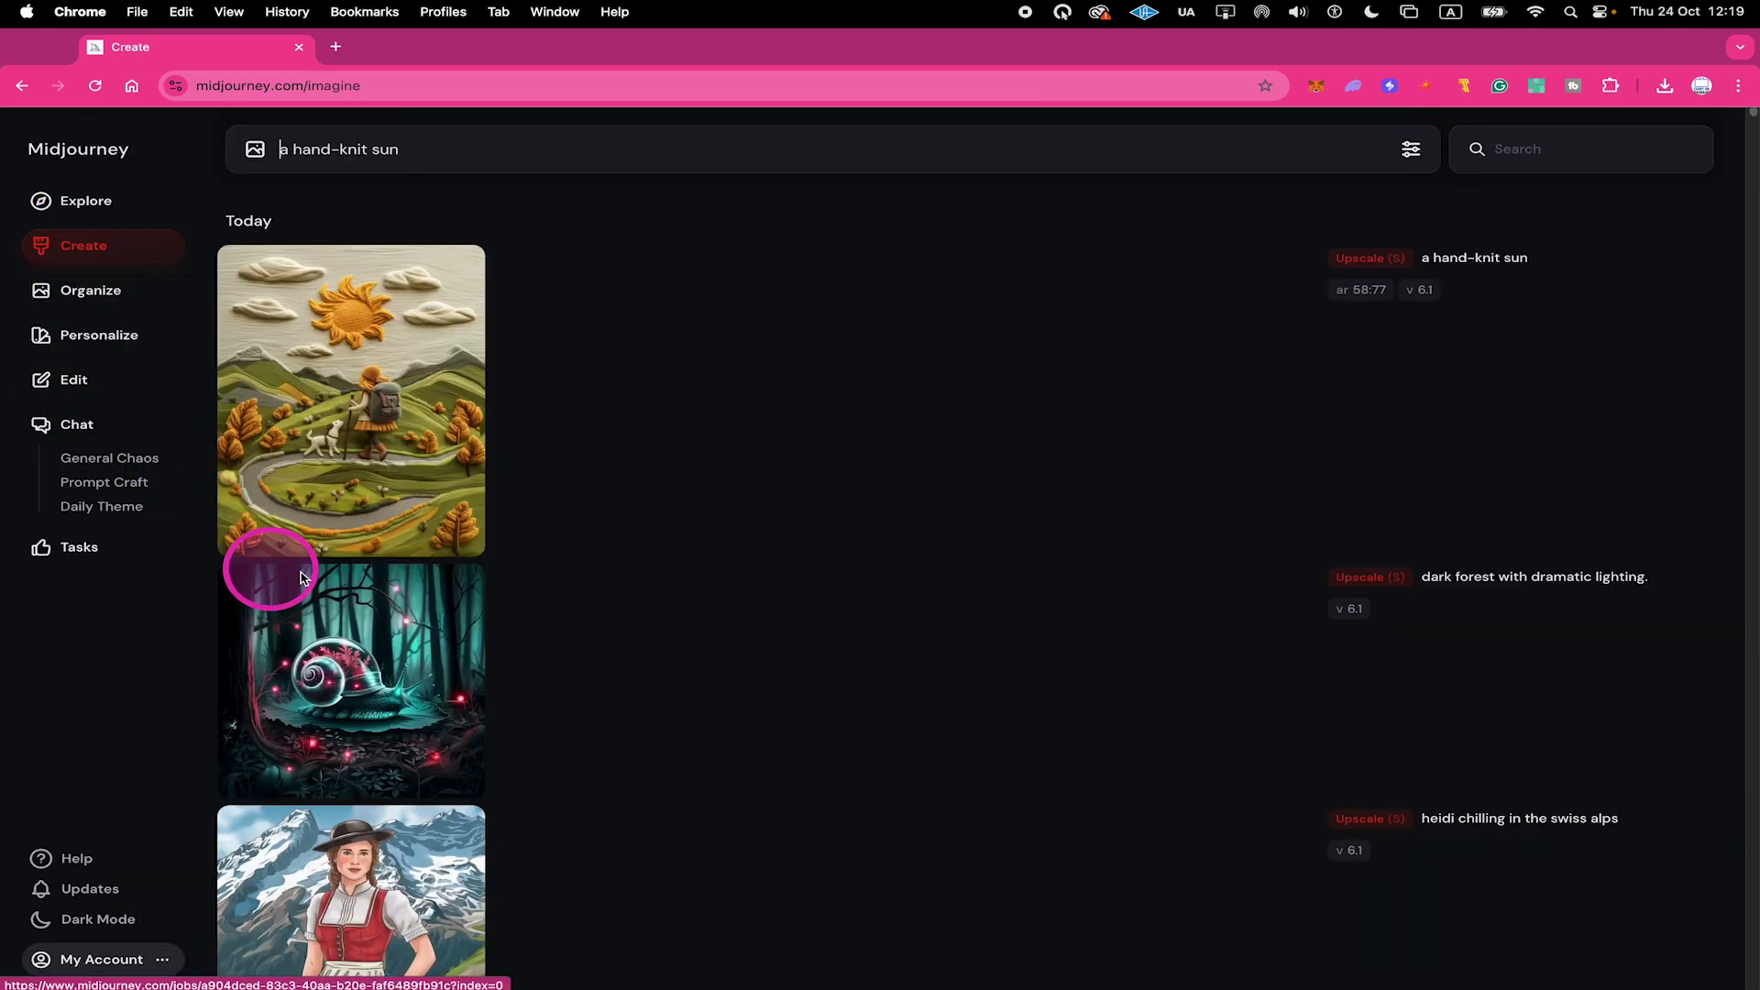
mouse_move(337, 529)
left_click(84, 379)
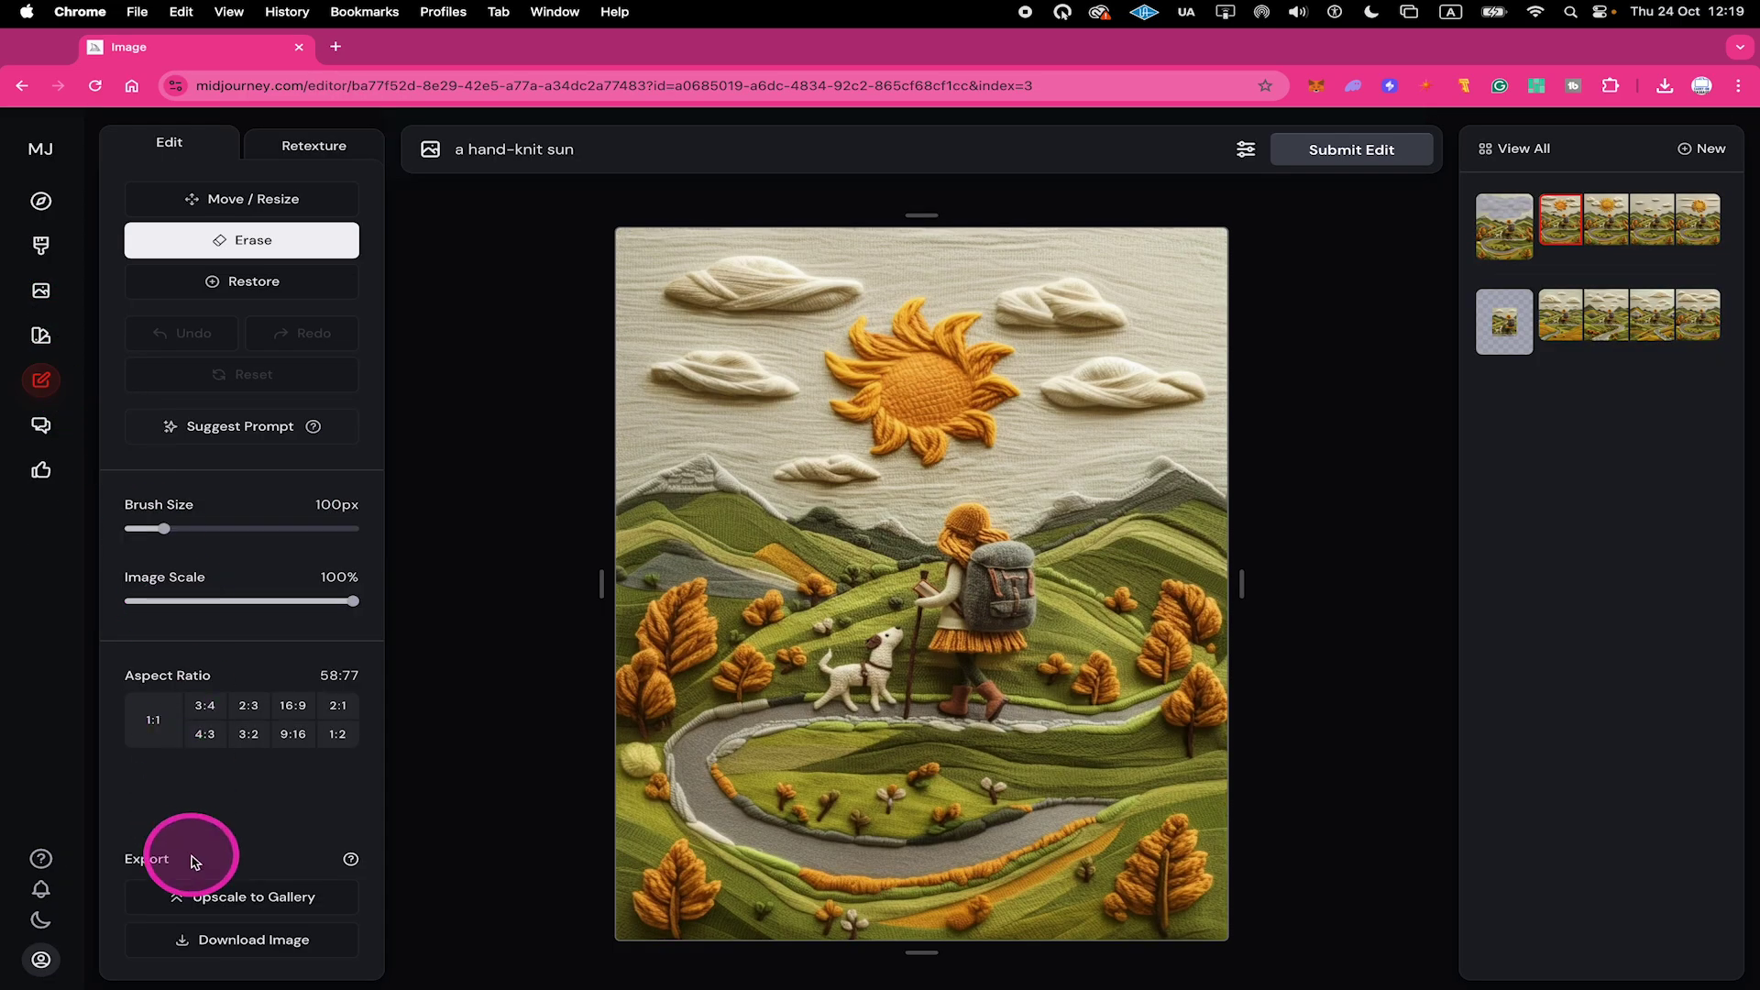
left_click(227, 931)
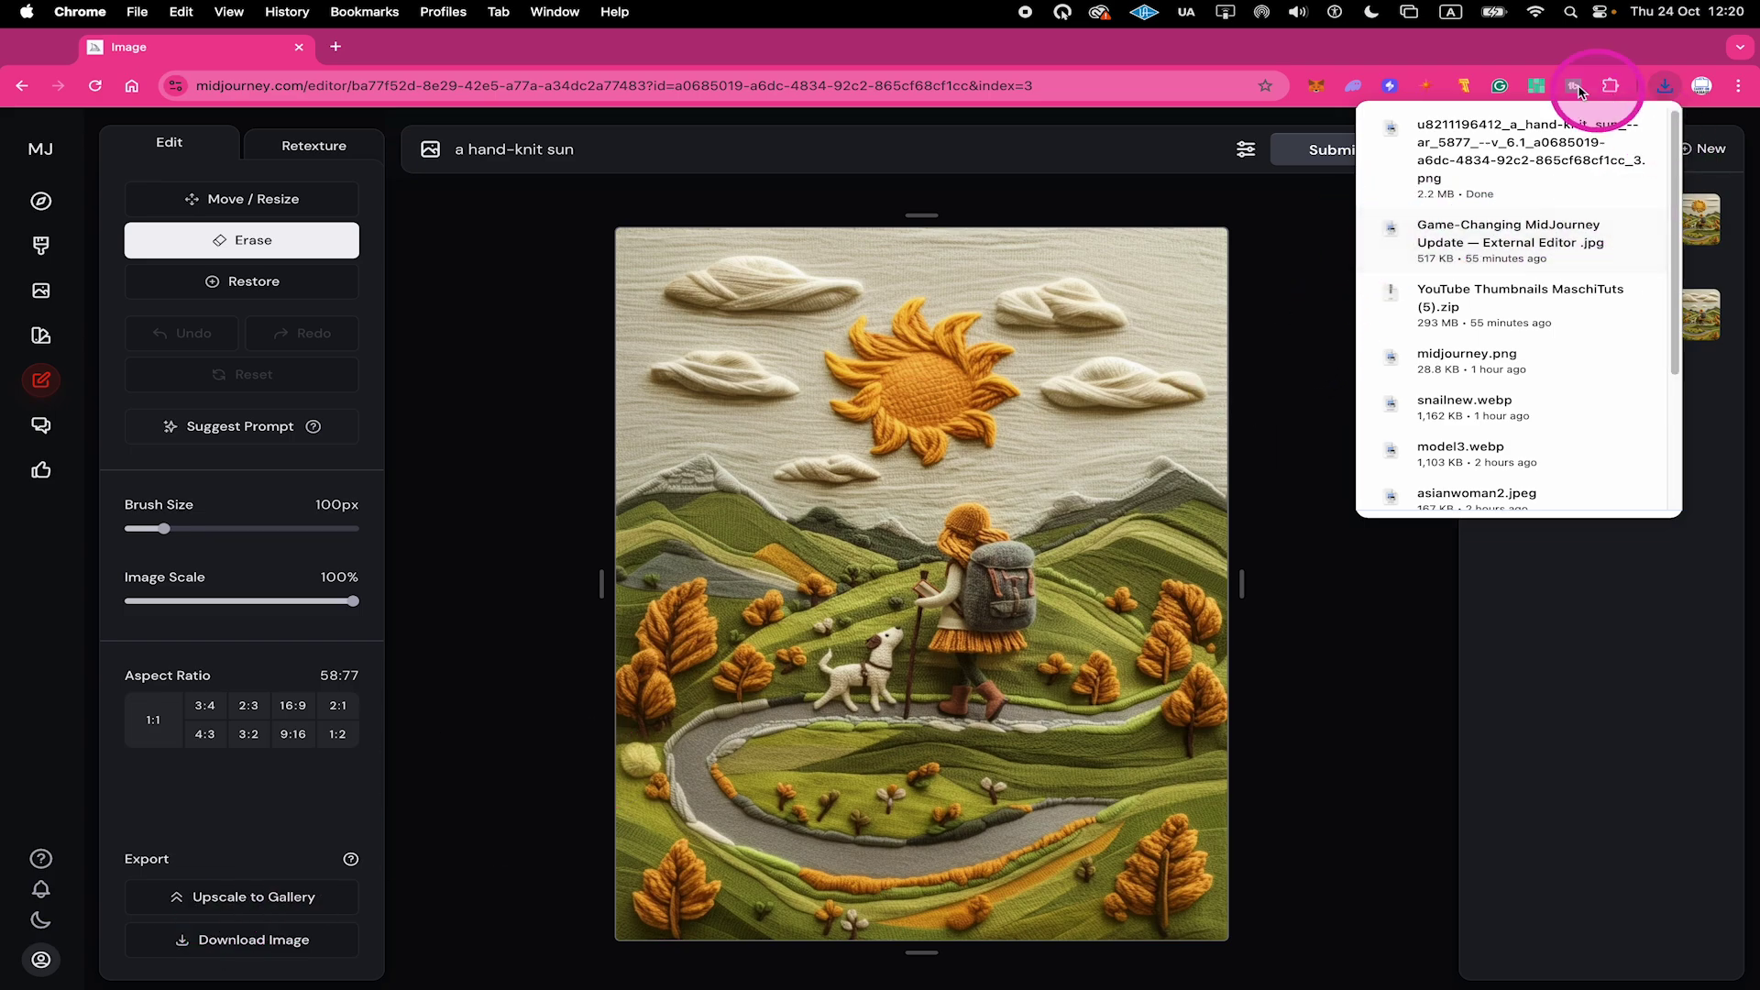
left_click(1537, 197)
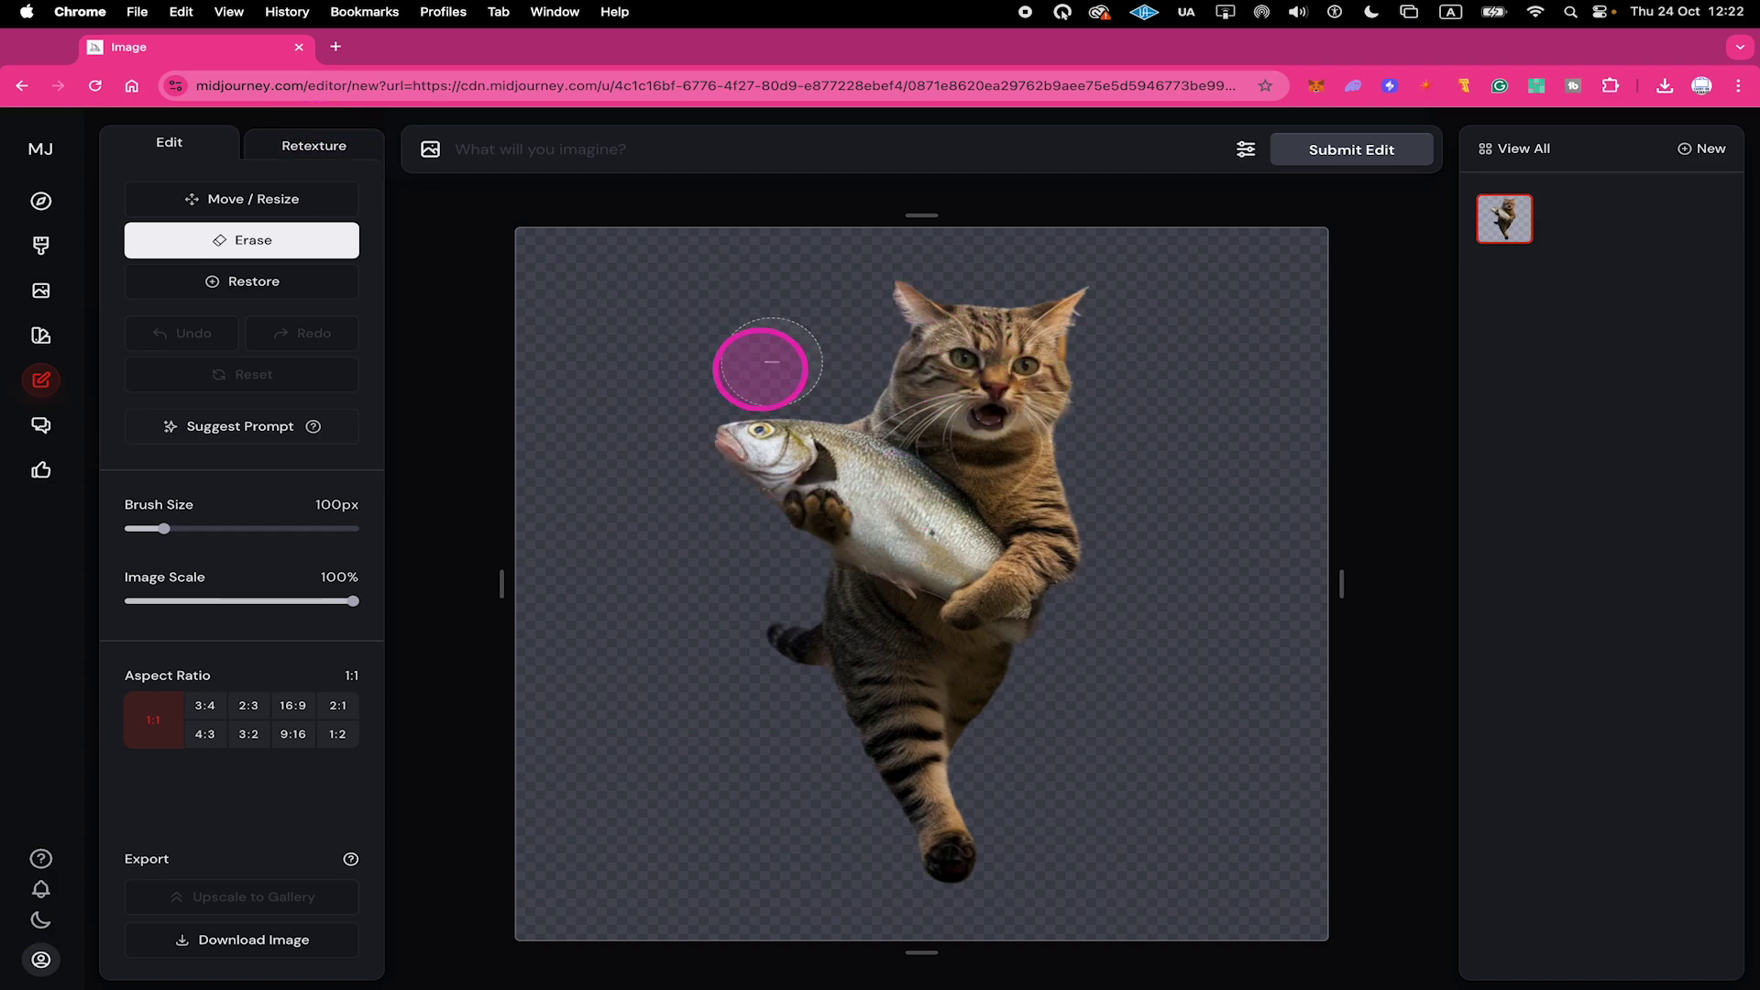
Scale the cat cutout to 63%, nudge it lower, and set the prompt 'fish market in tokyo, japan'
left_click_drag(353, 601, 261, 601)
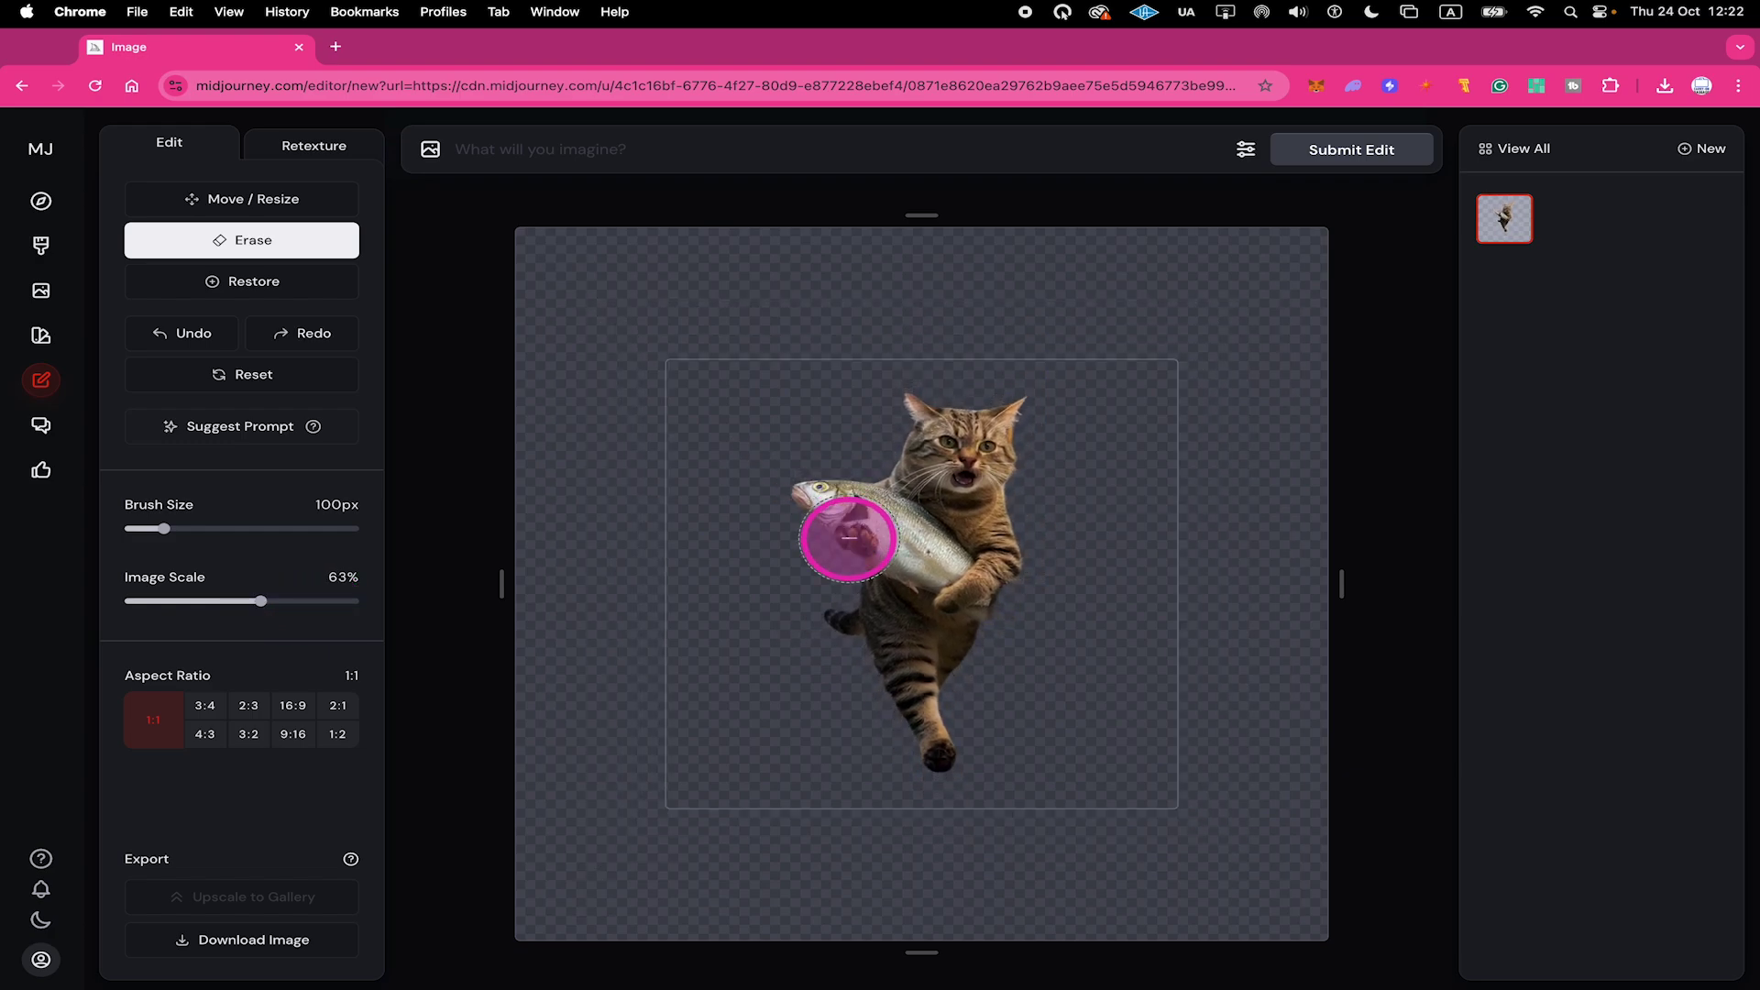
left_click(275, 198)
left_click_drag(1047, 516, 1050, 587)
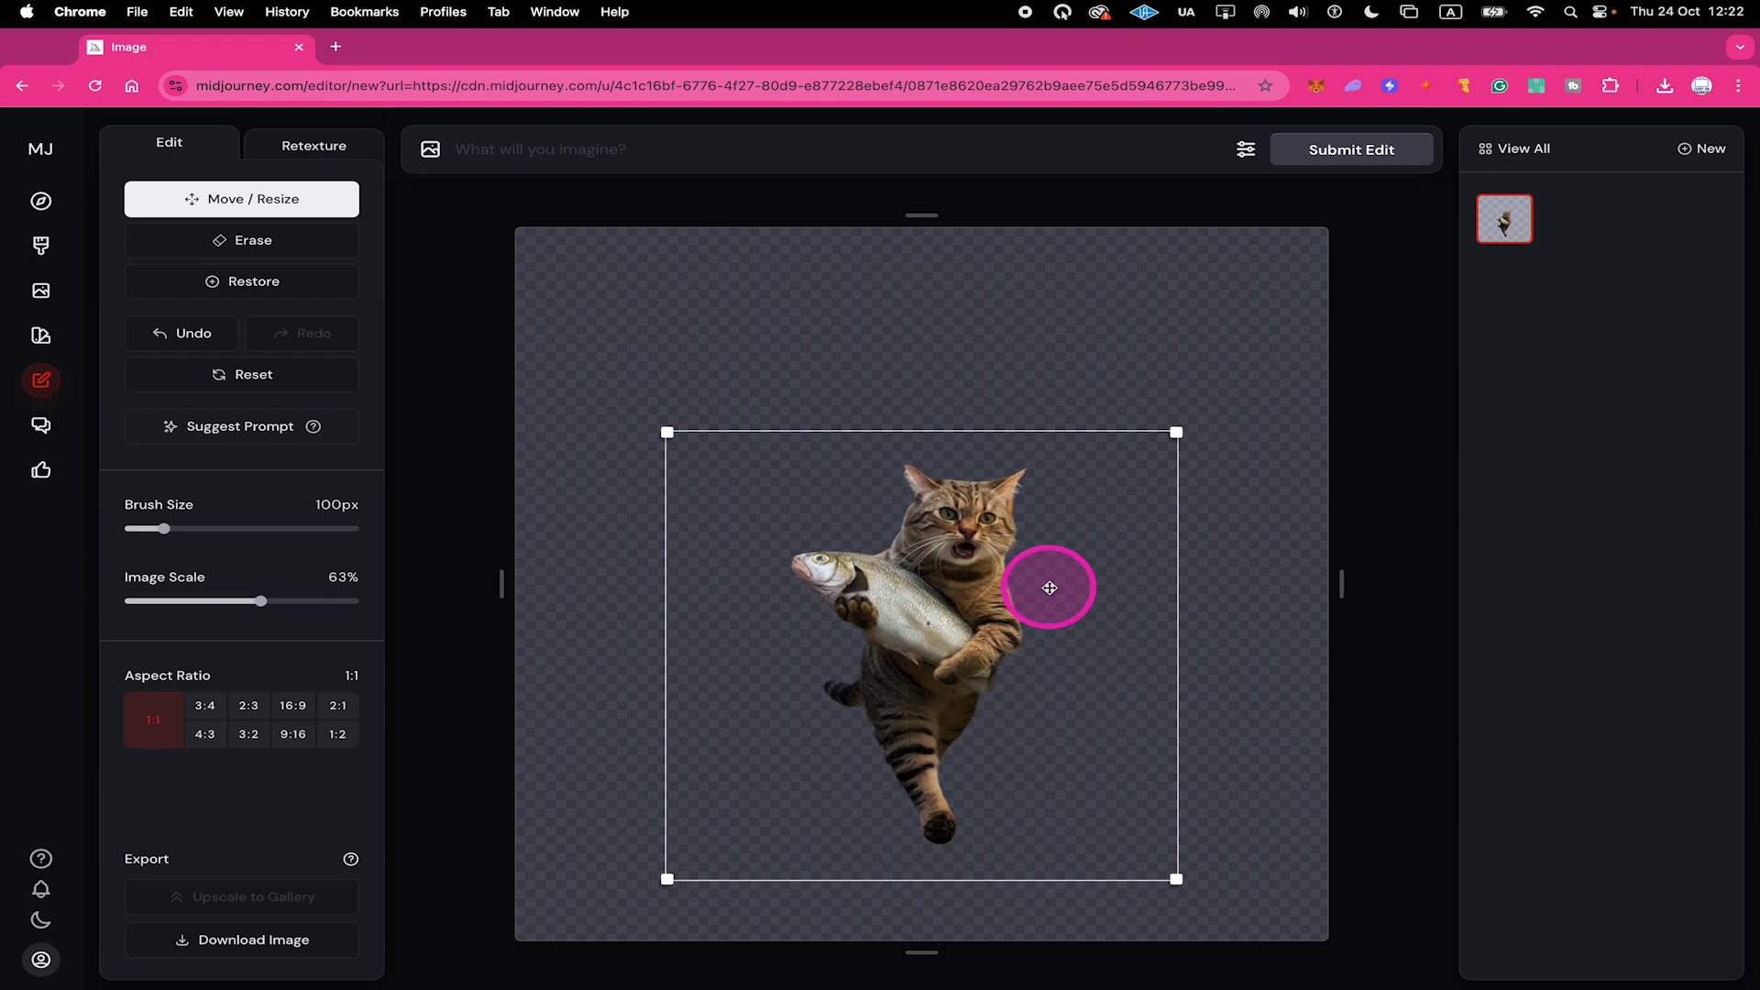
left_click(634, 144)
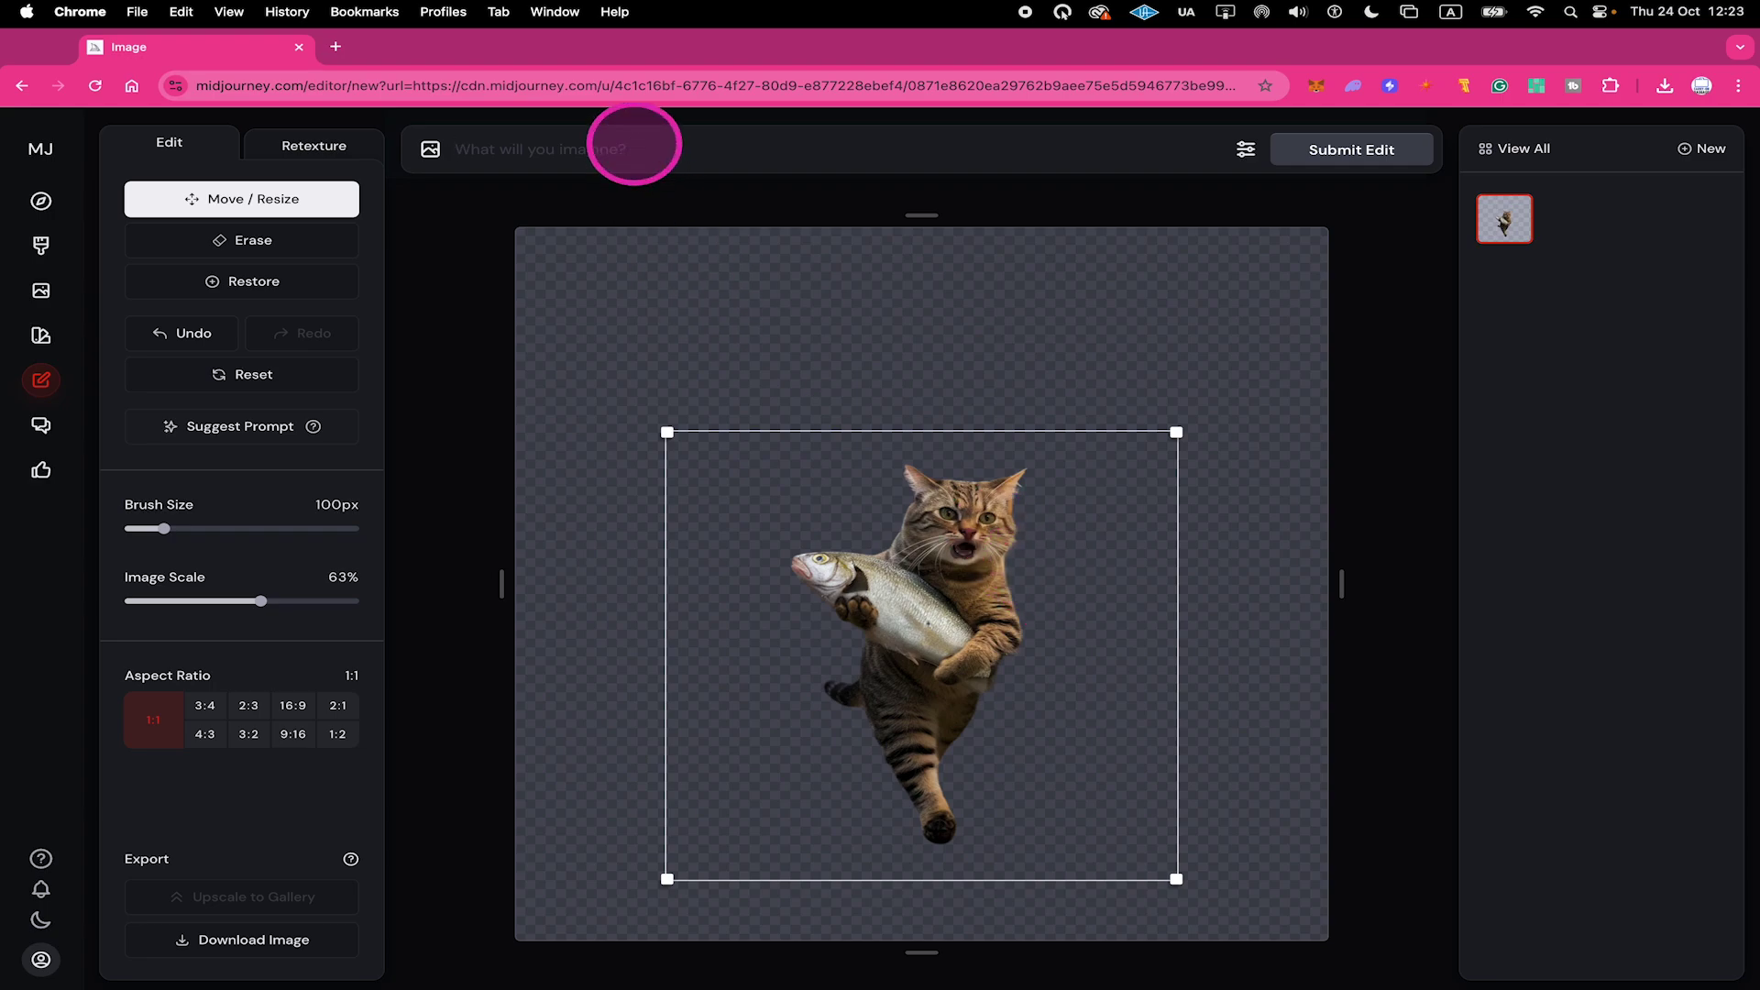
type("fish market in tokyo, japan")
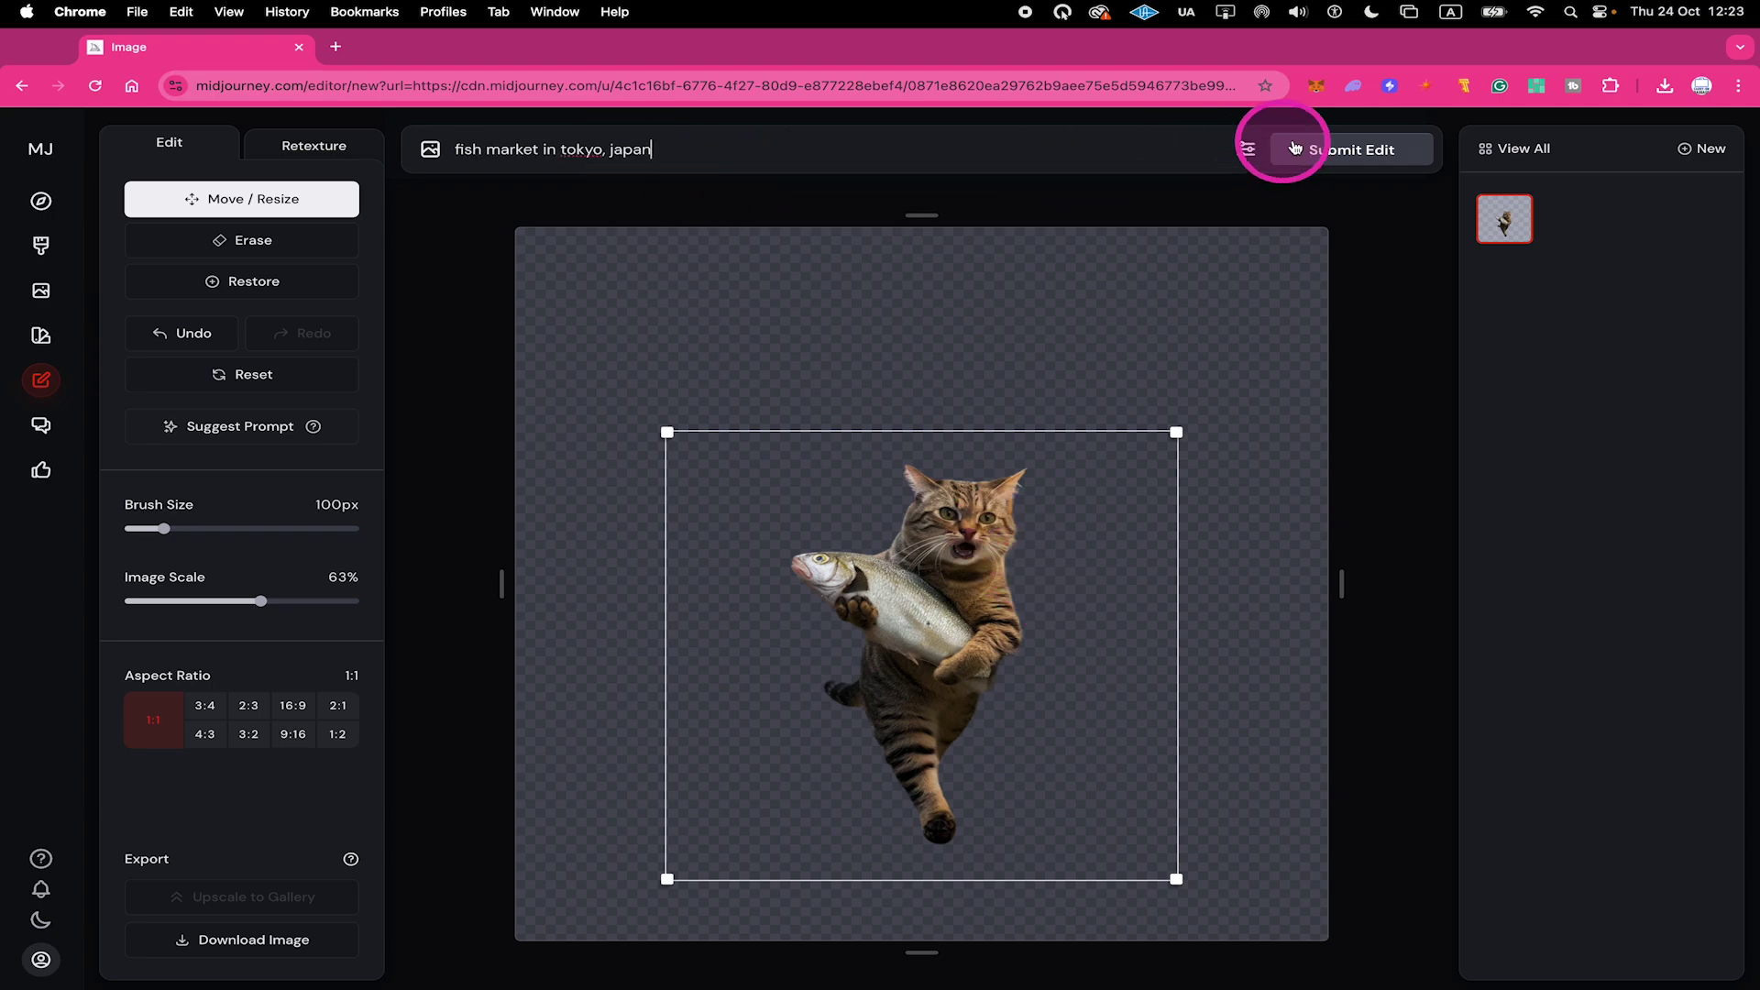
Generate Tokyo fish-market backgrounds, compare the variants, and pick the rainy-alley one with the 558 sign
left_click(1366, 146)
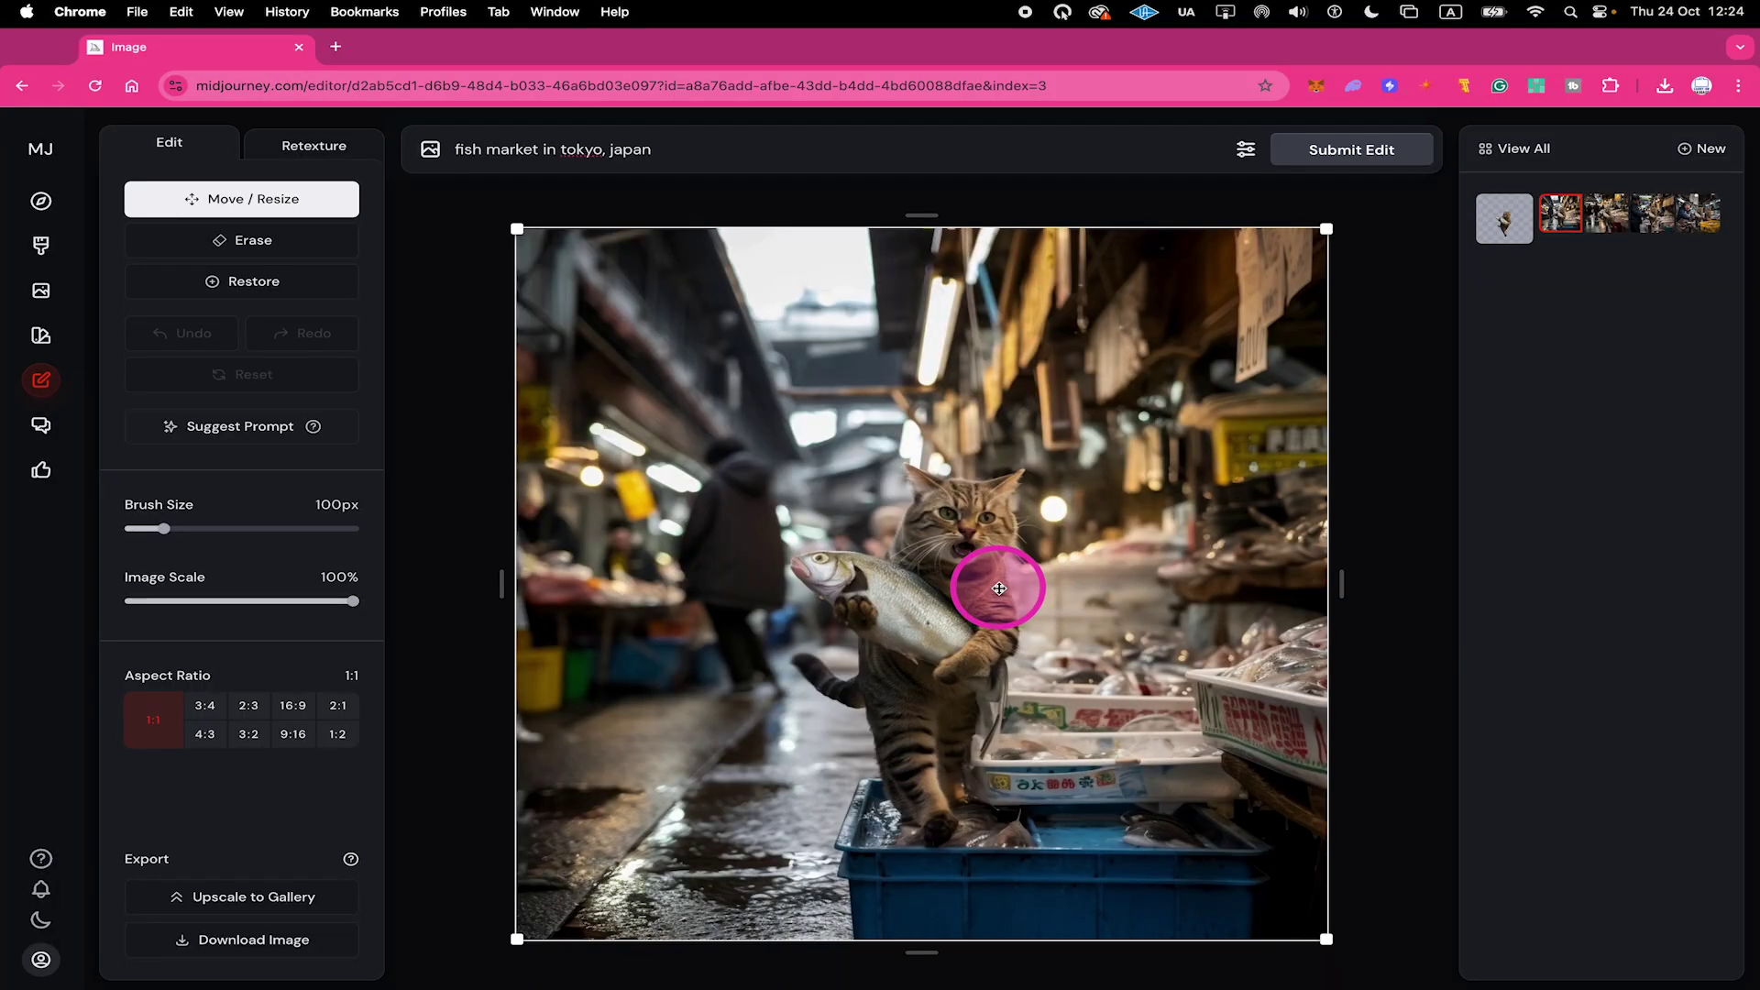
left_click(1591, 217)
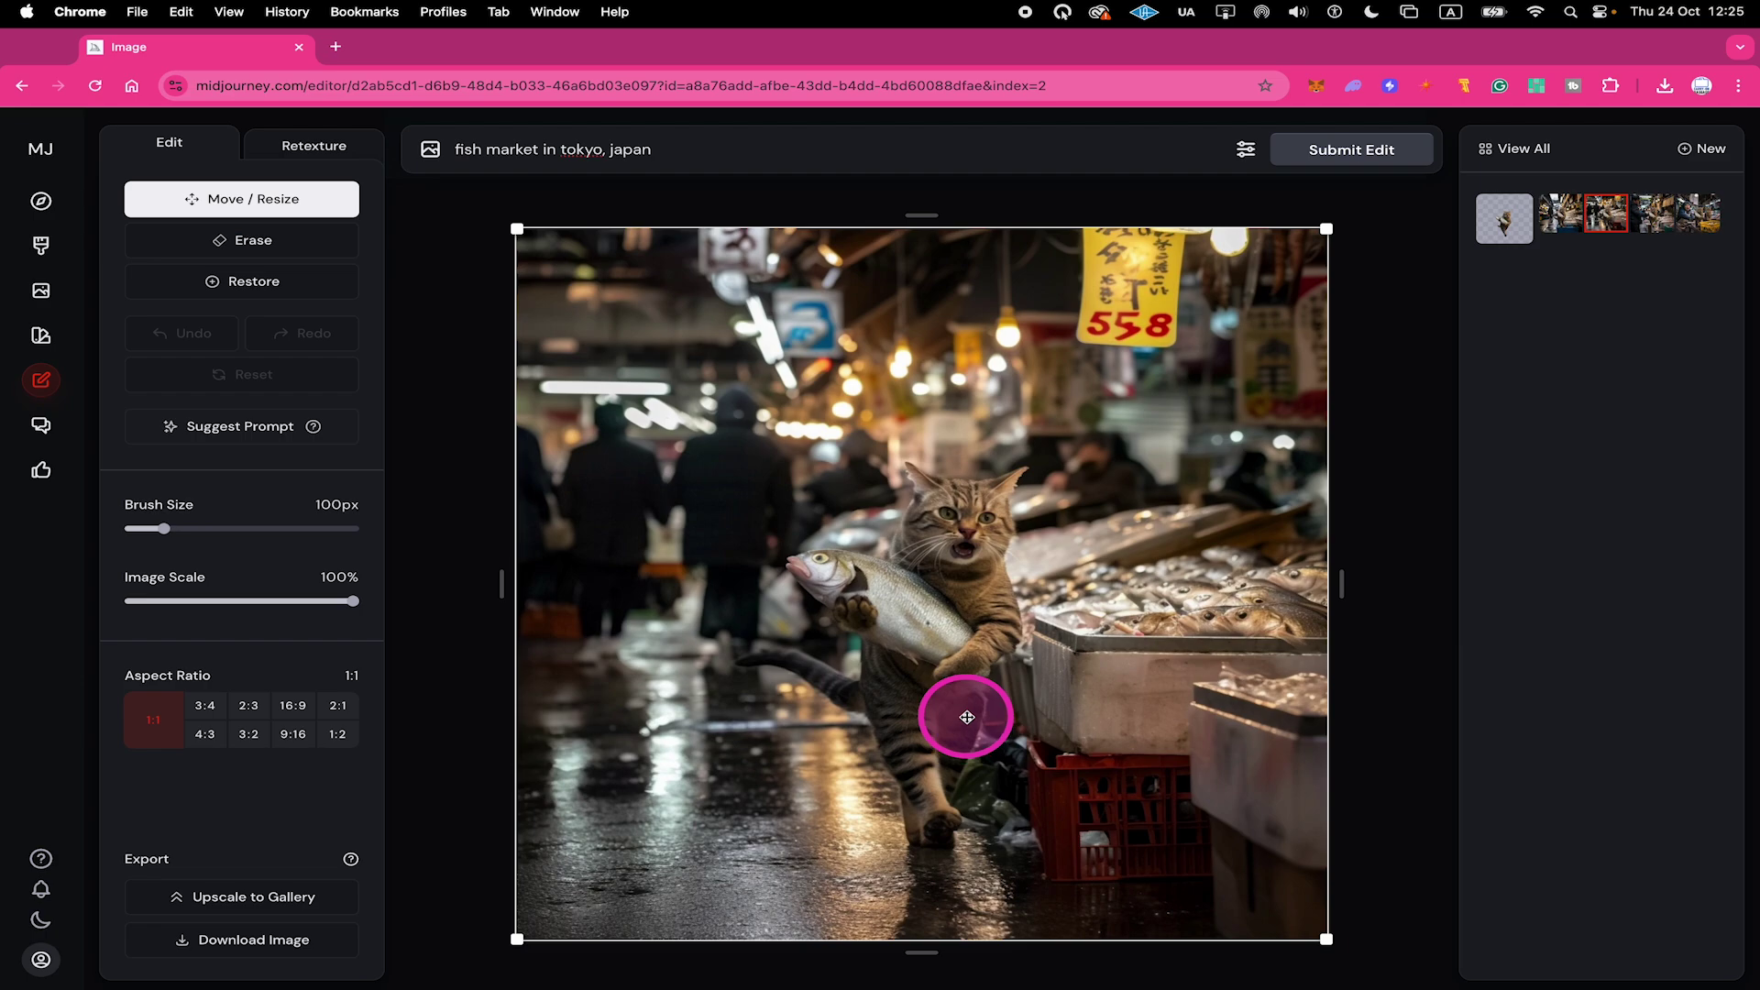
left_click(1657, 208)
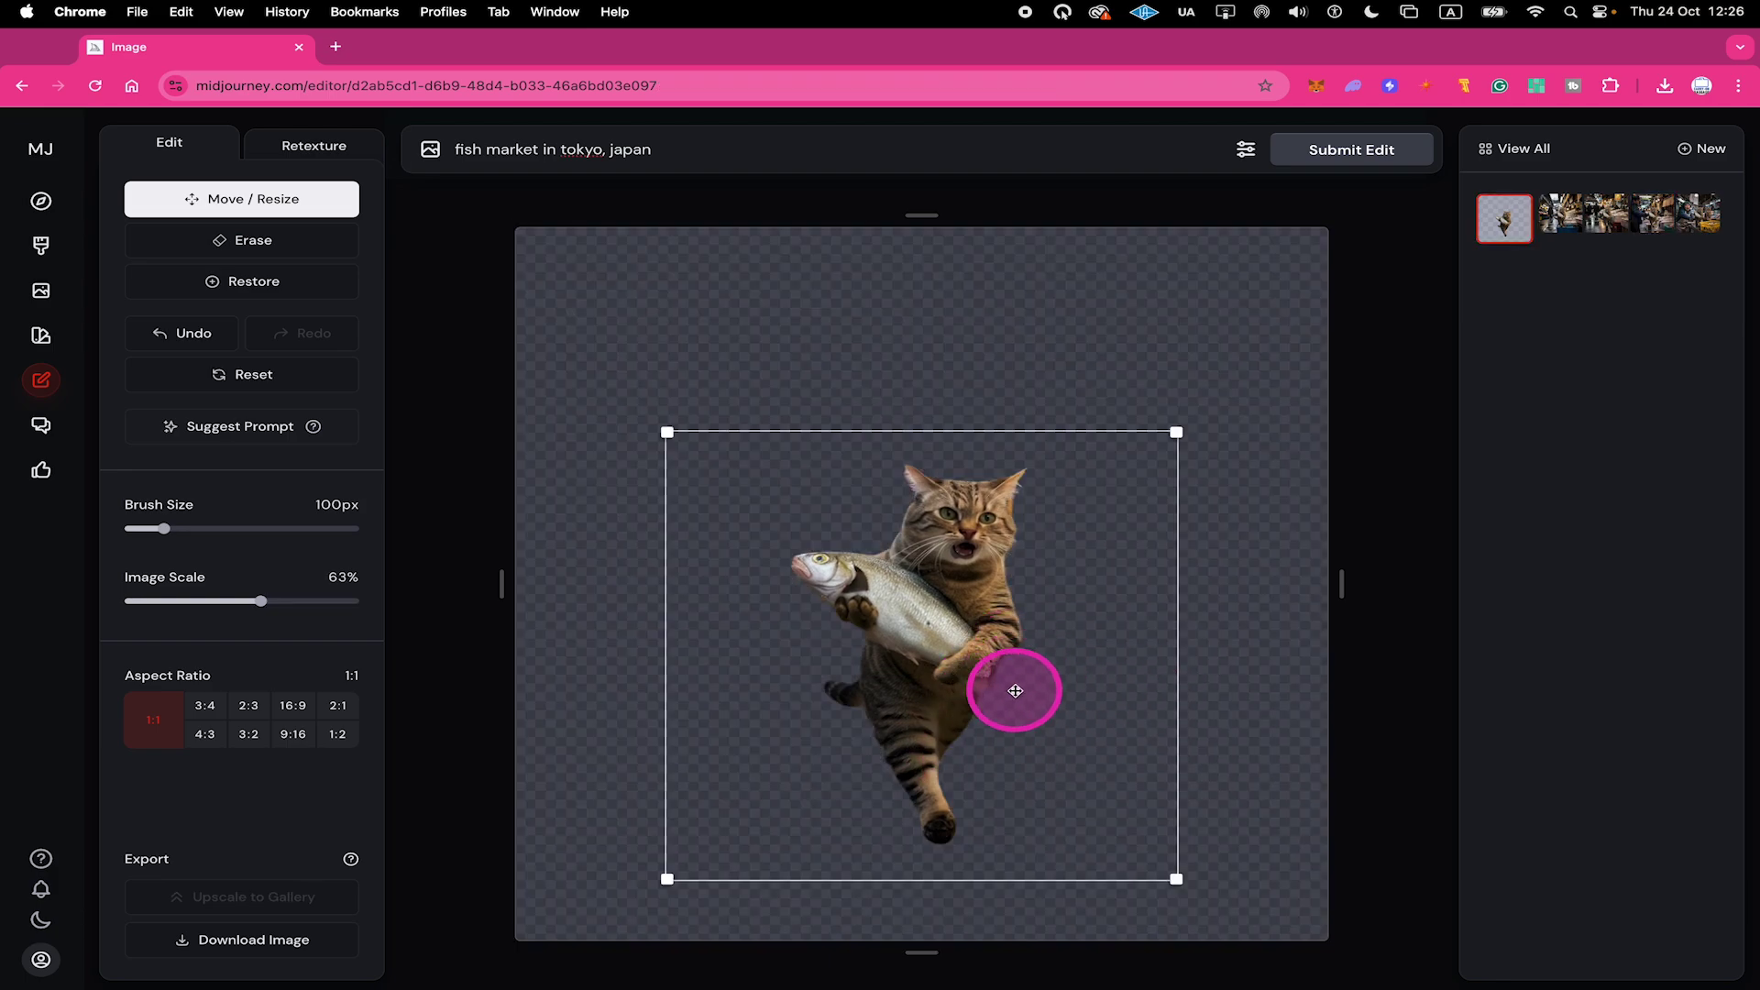
left_click(1655, 210)
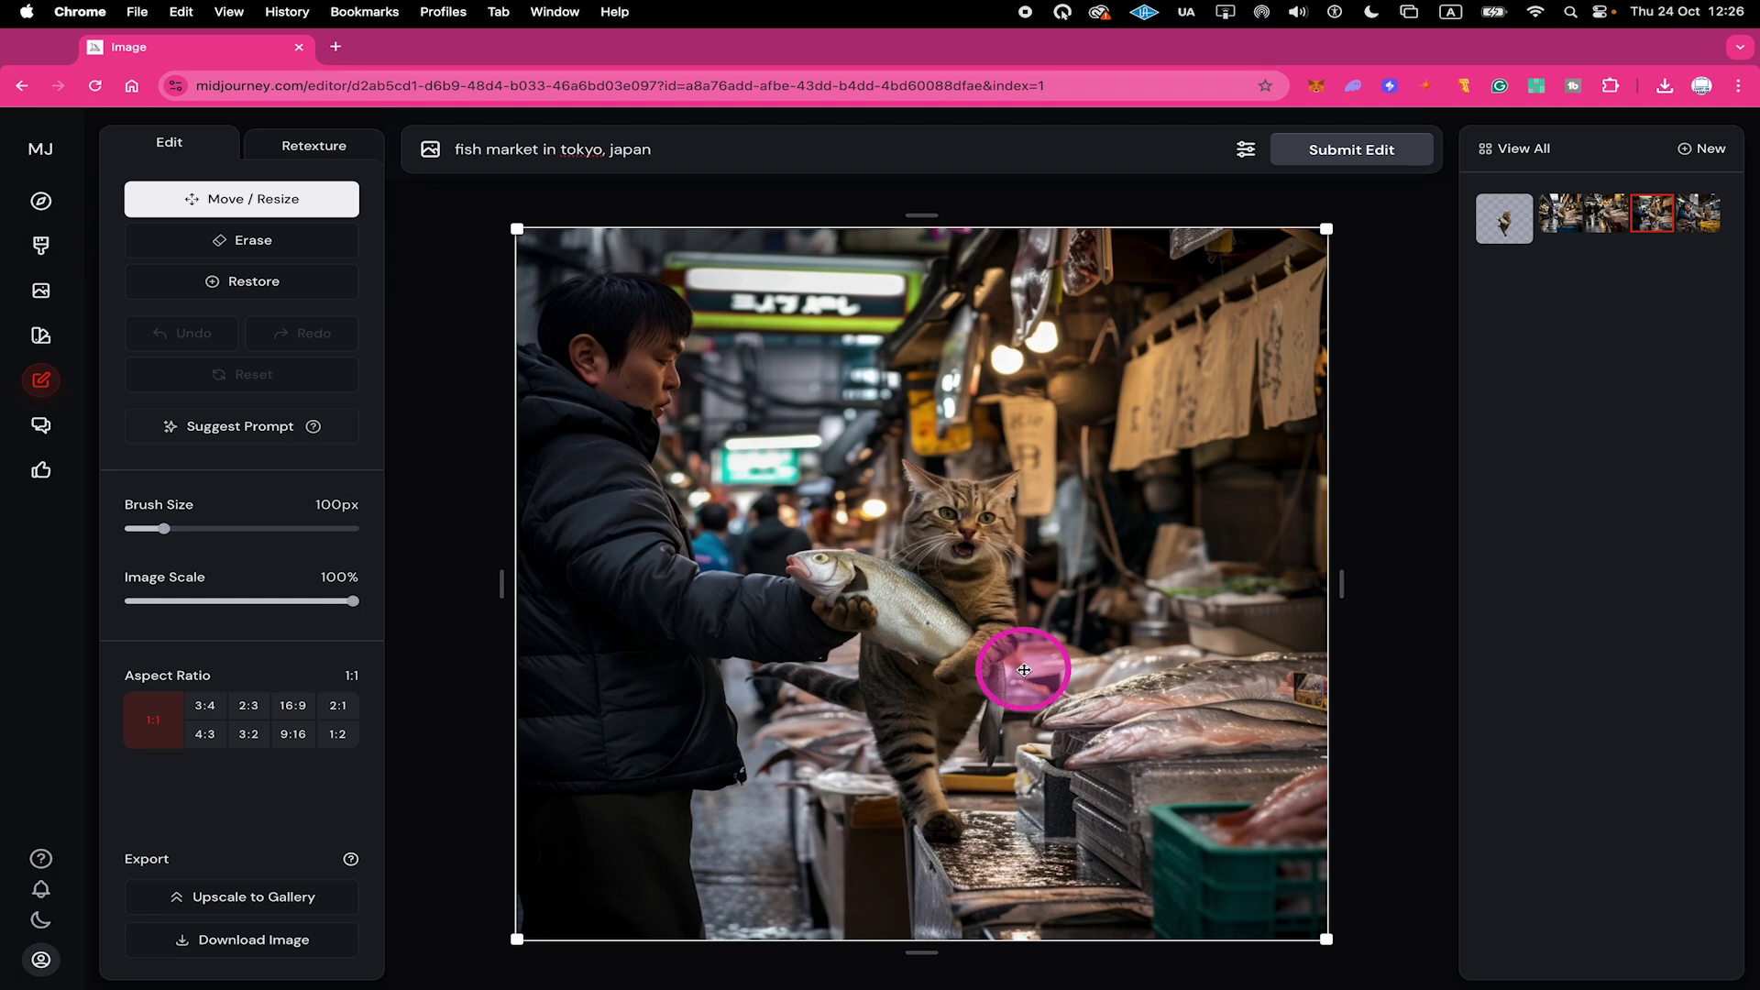
key("Right")
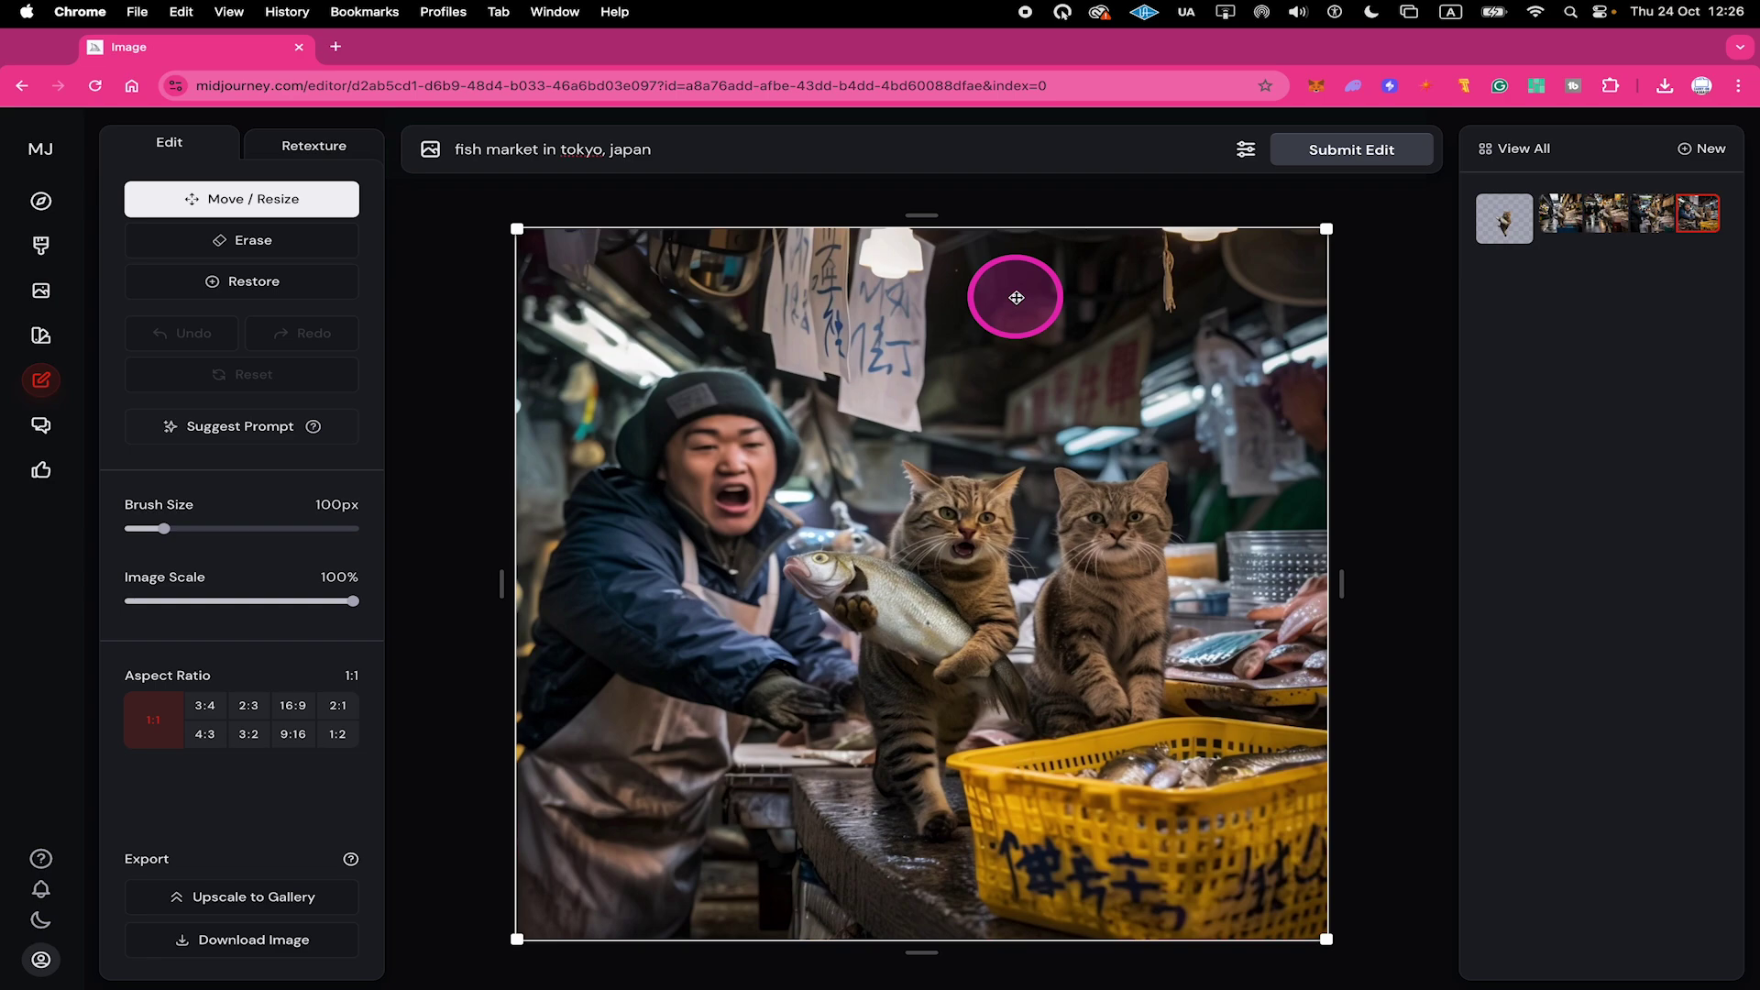
left_click(866, 598)
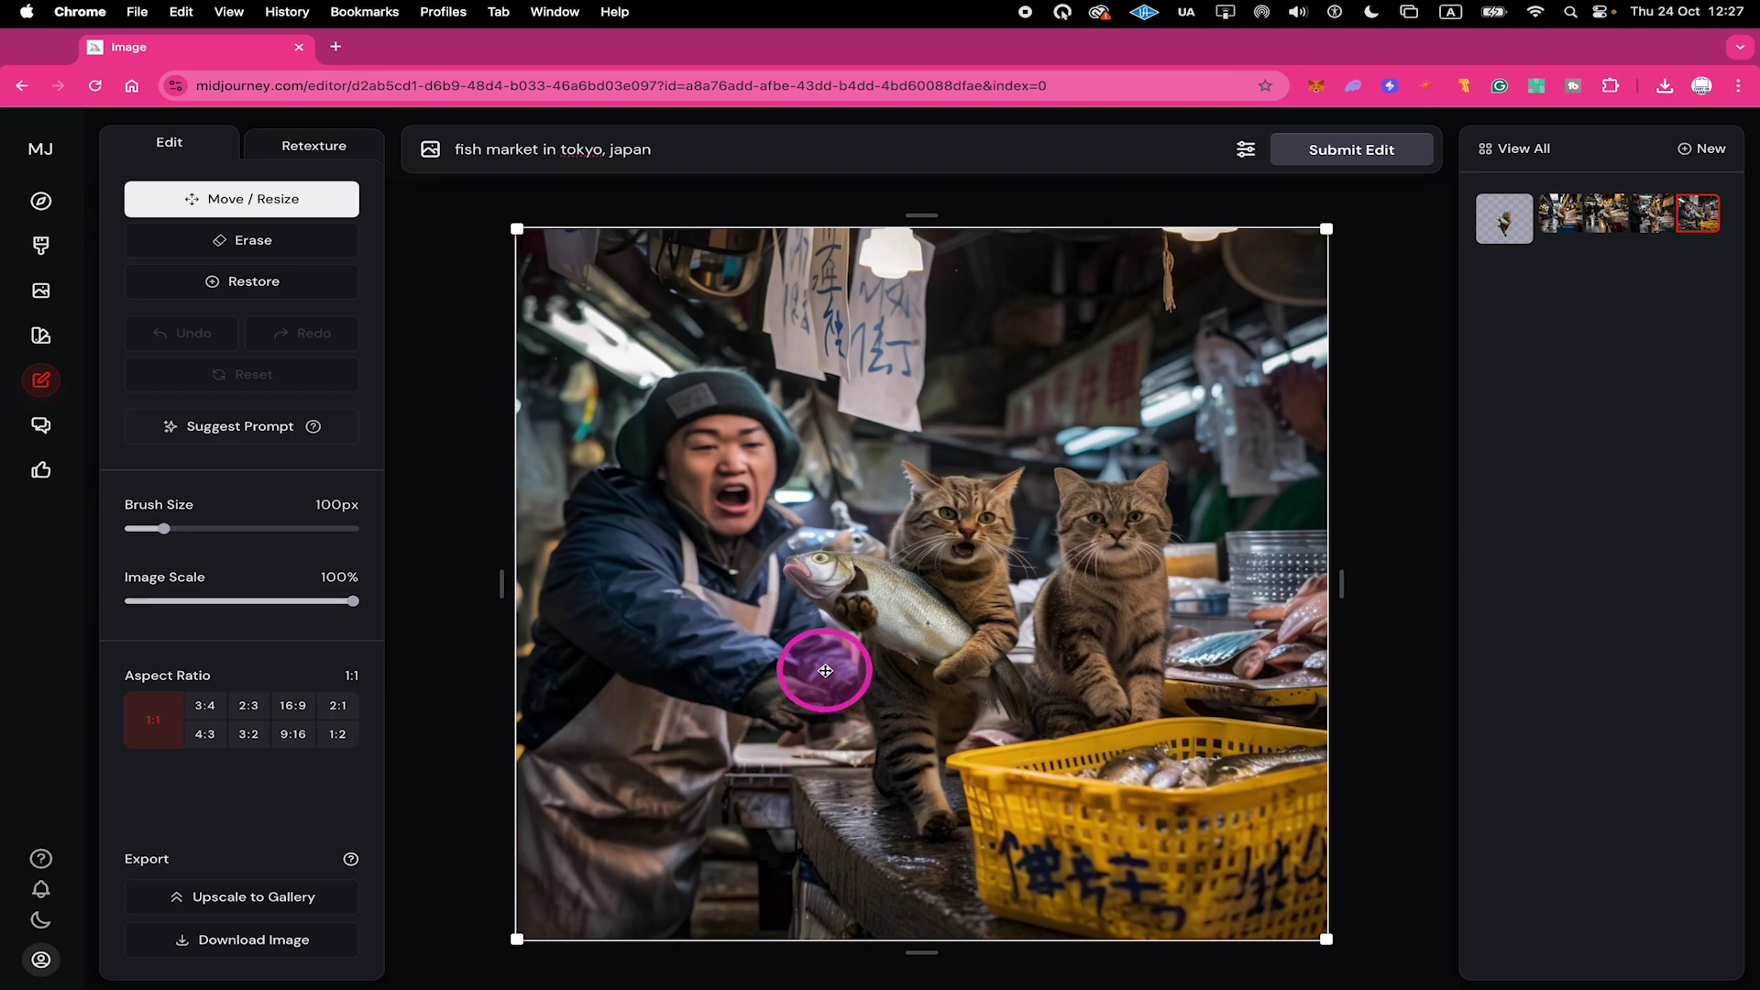
left_click(1606, 213)
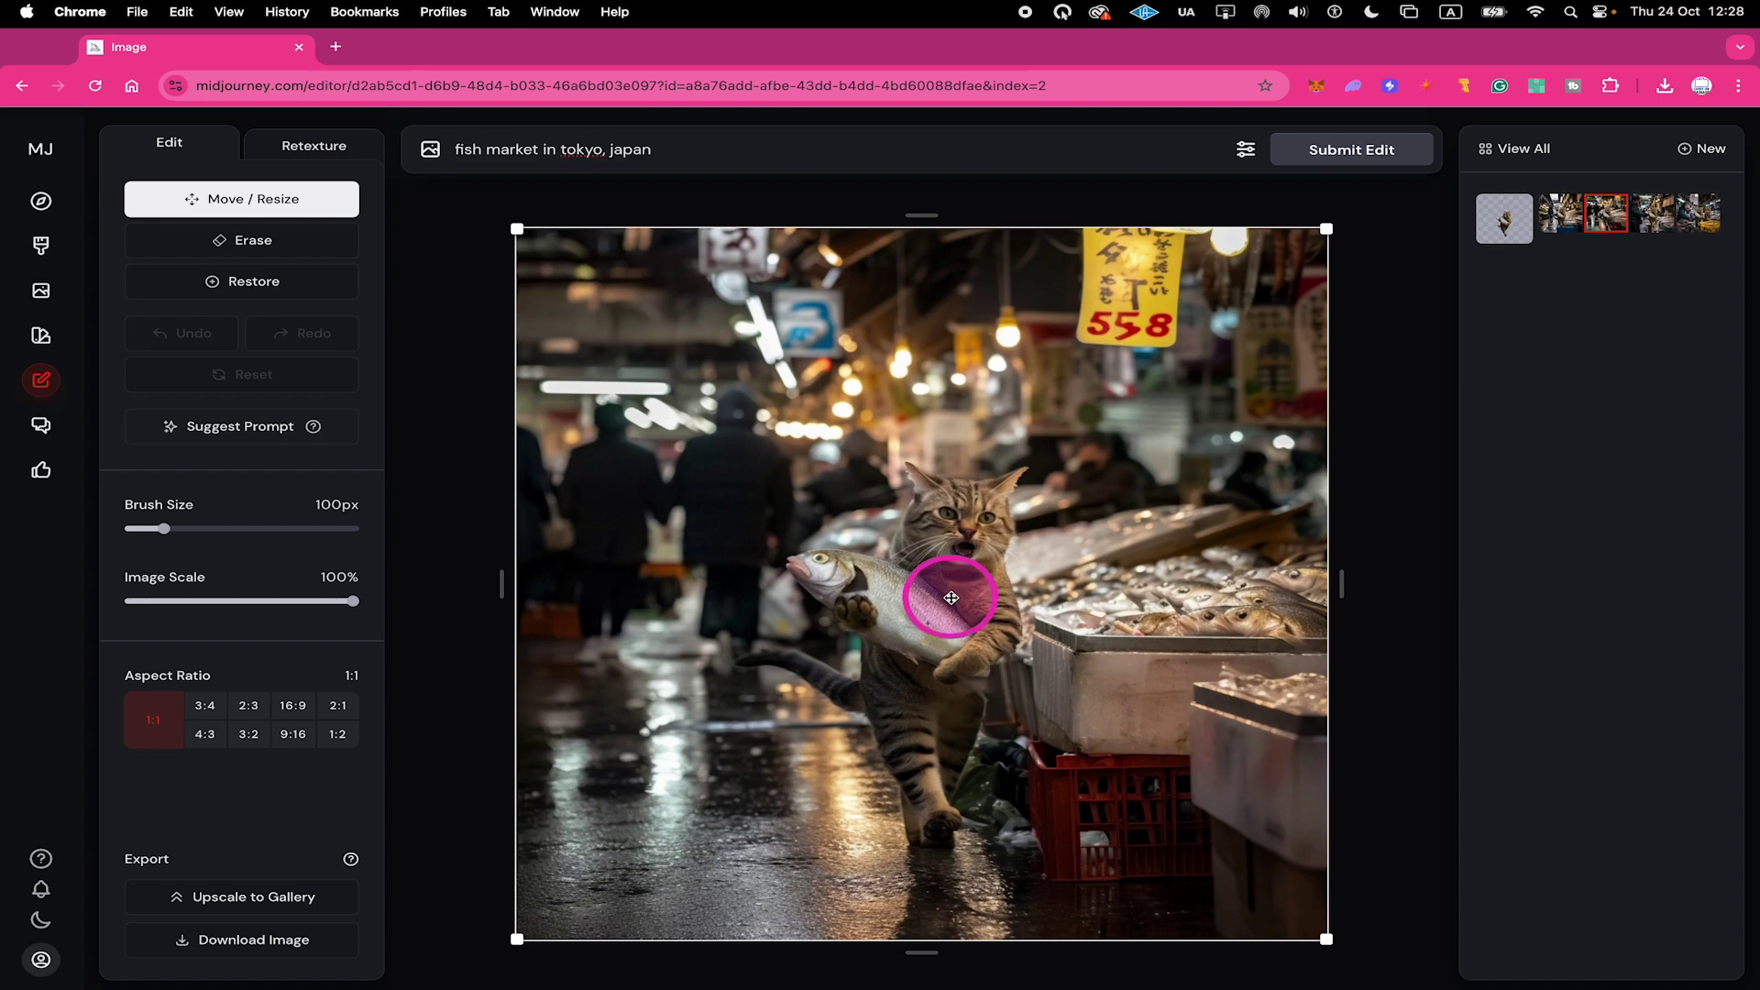
Retexture the market scene as 'watercolor painting' and browse the heron and pink-haired figure variants
left_click(302, 148)
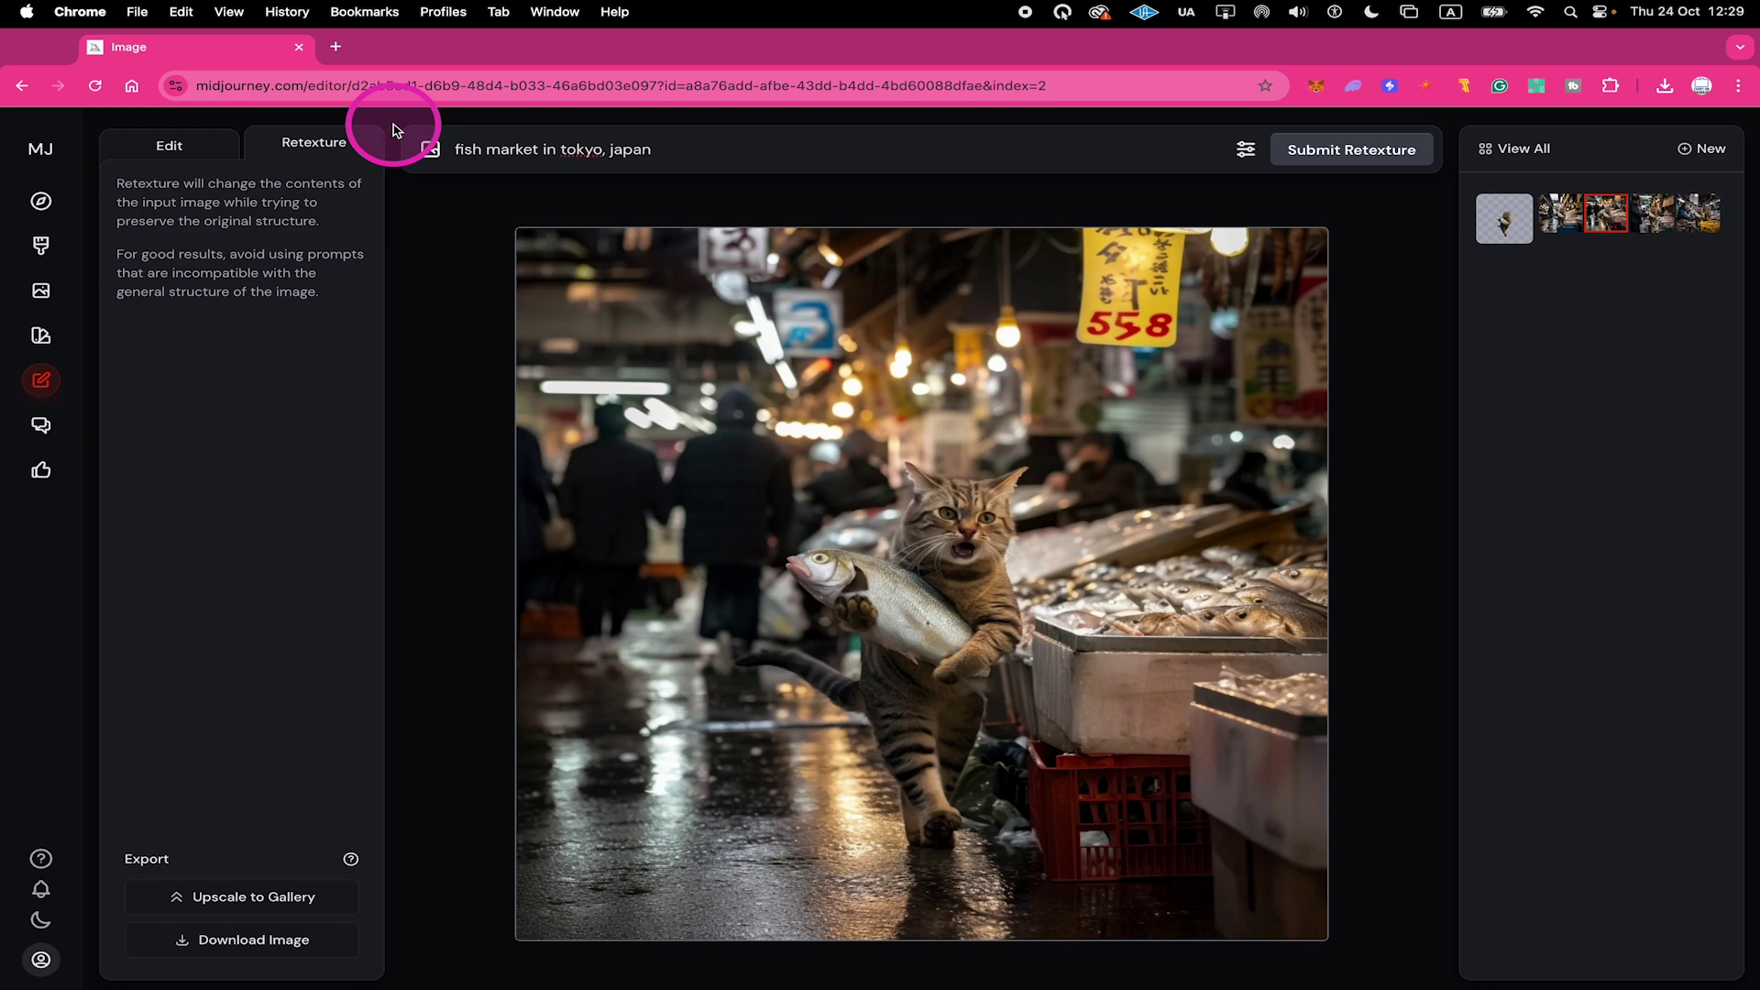
triple_click(759, 152)
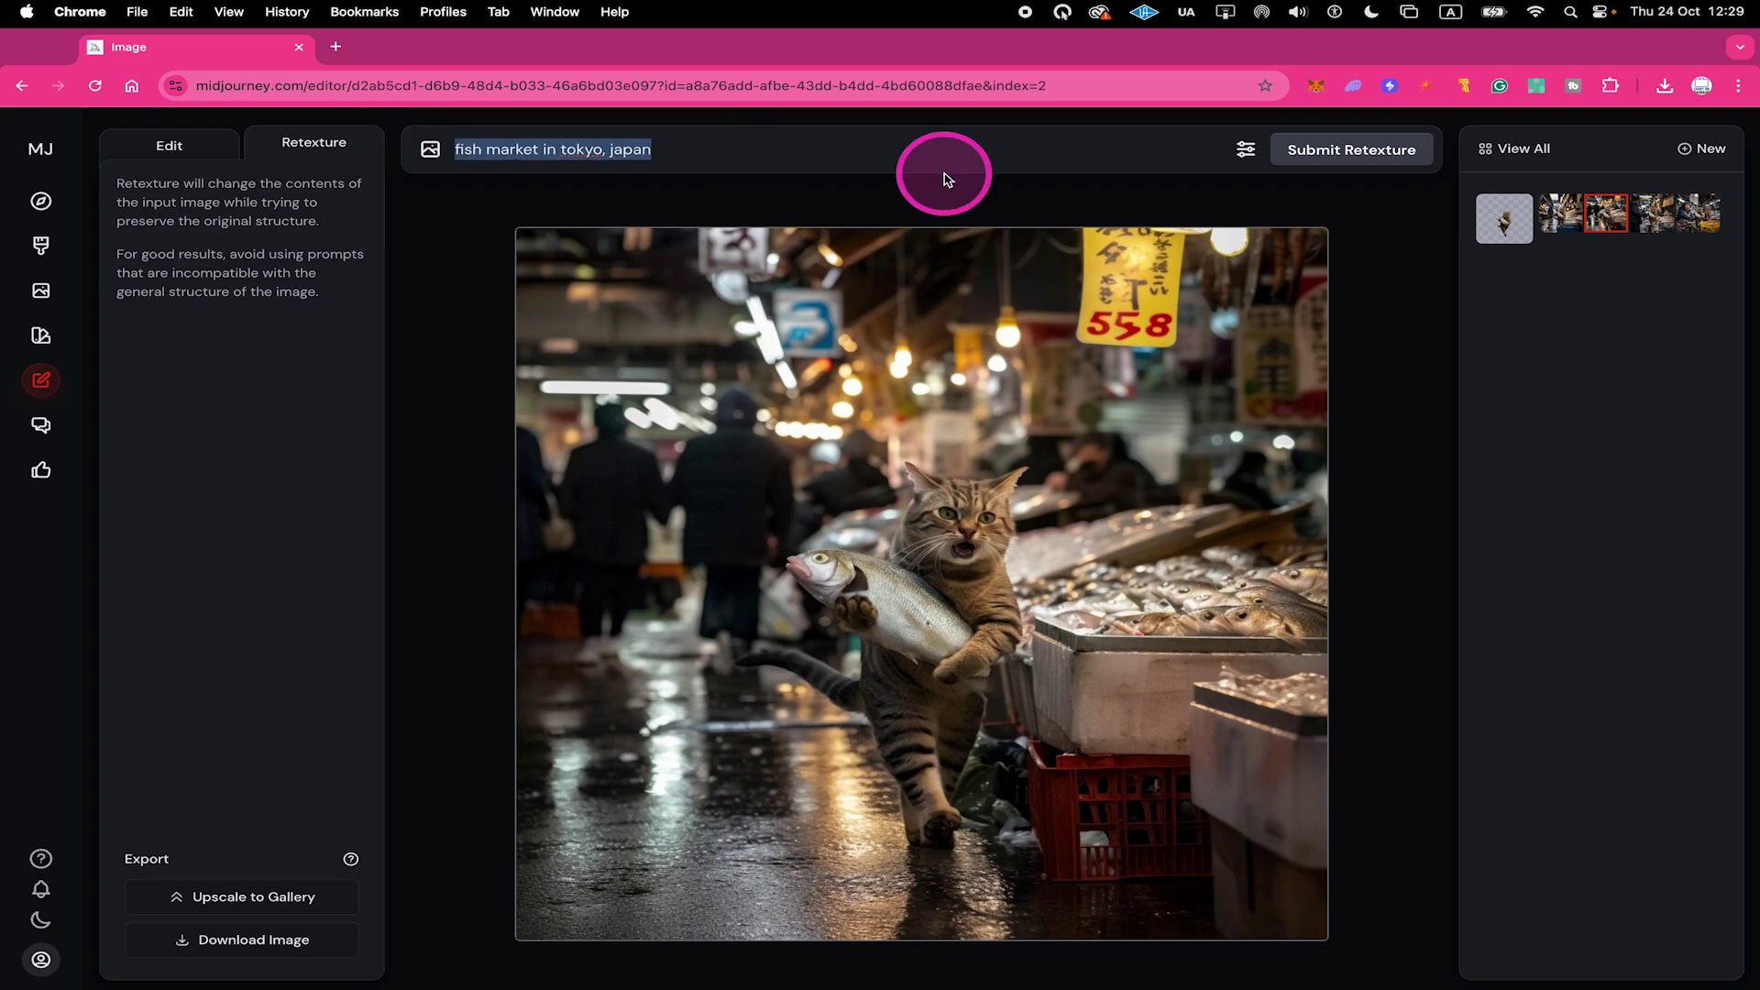
key("BackSpace")
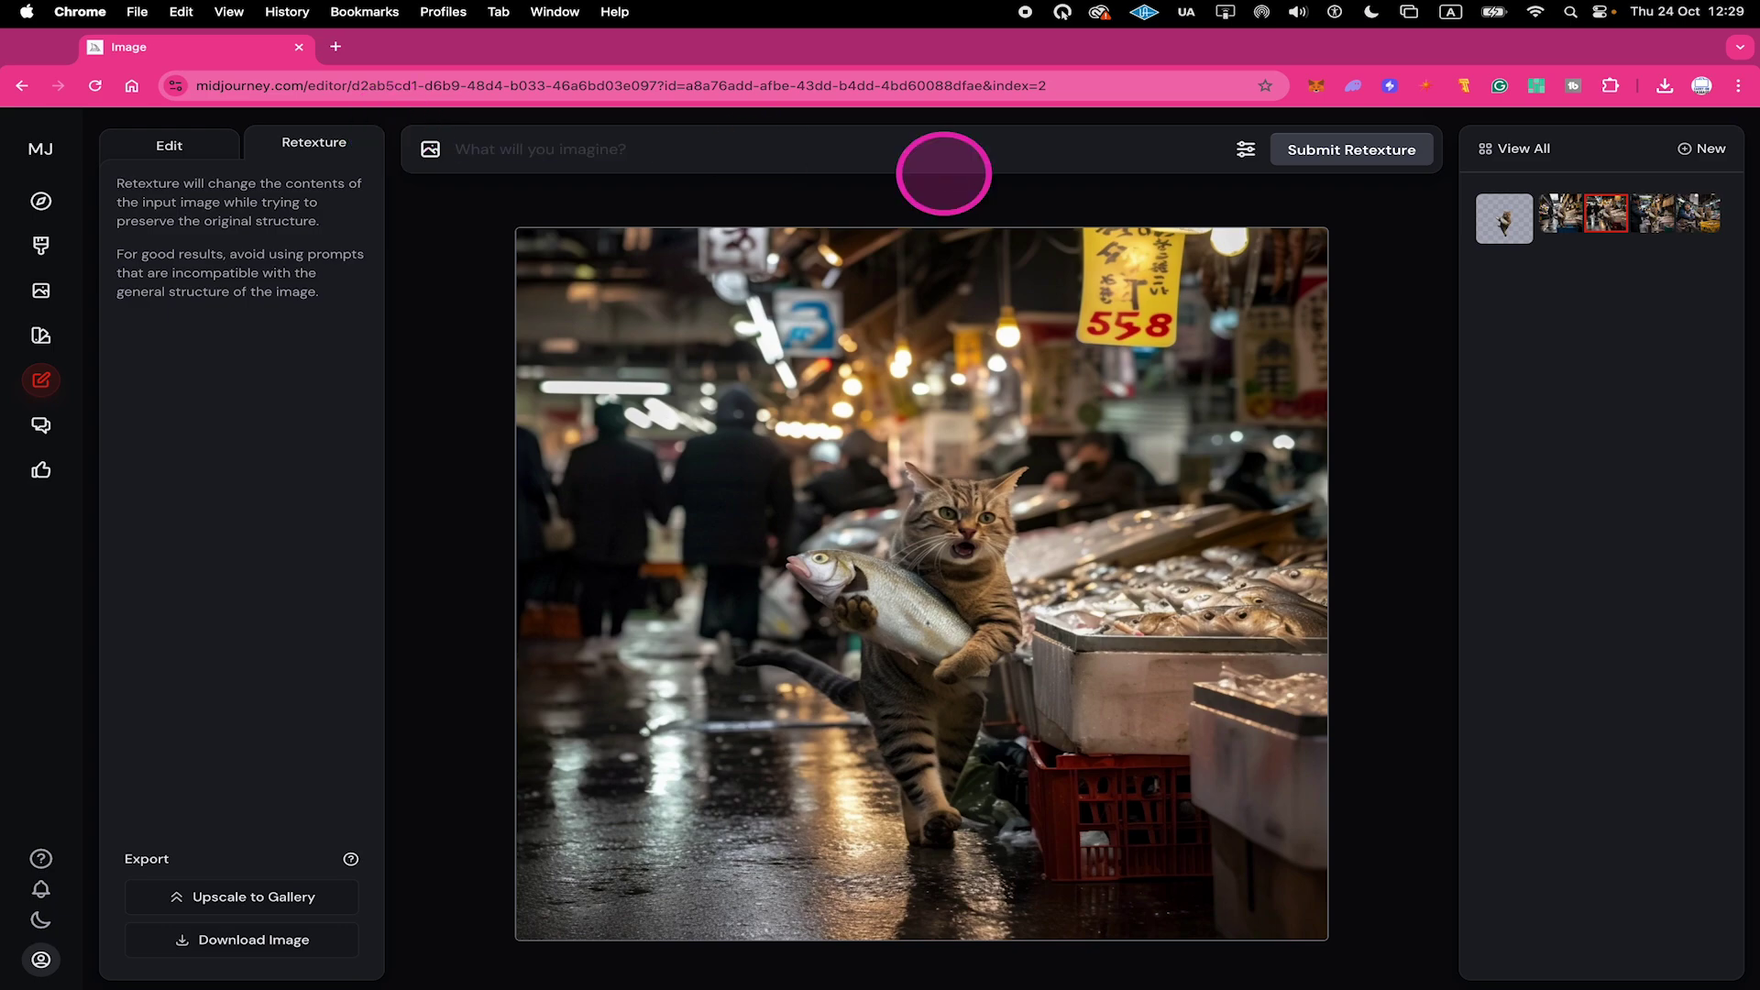
type("watercolor painting")
left_click(1350, 150)
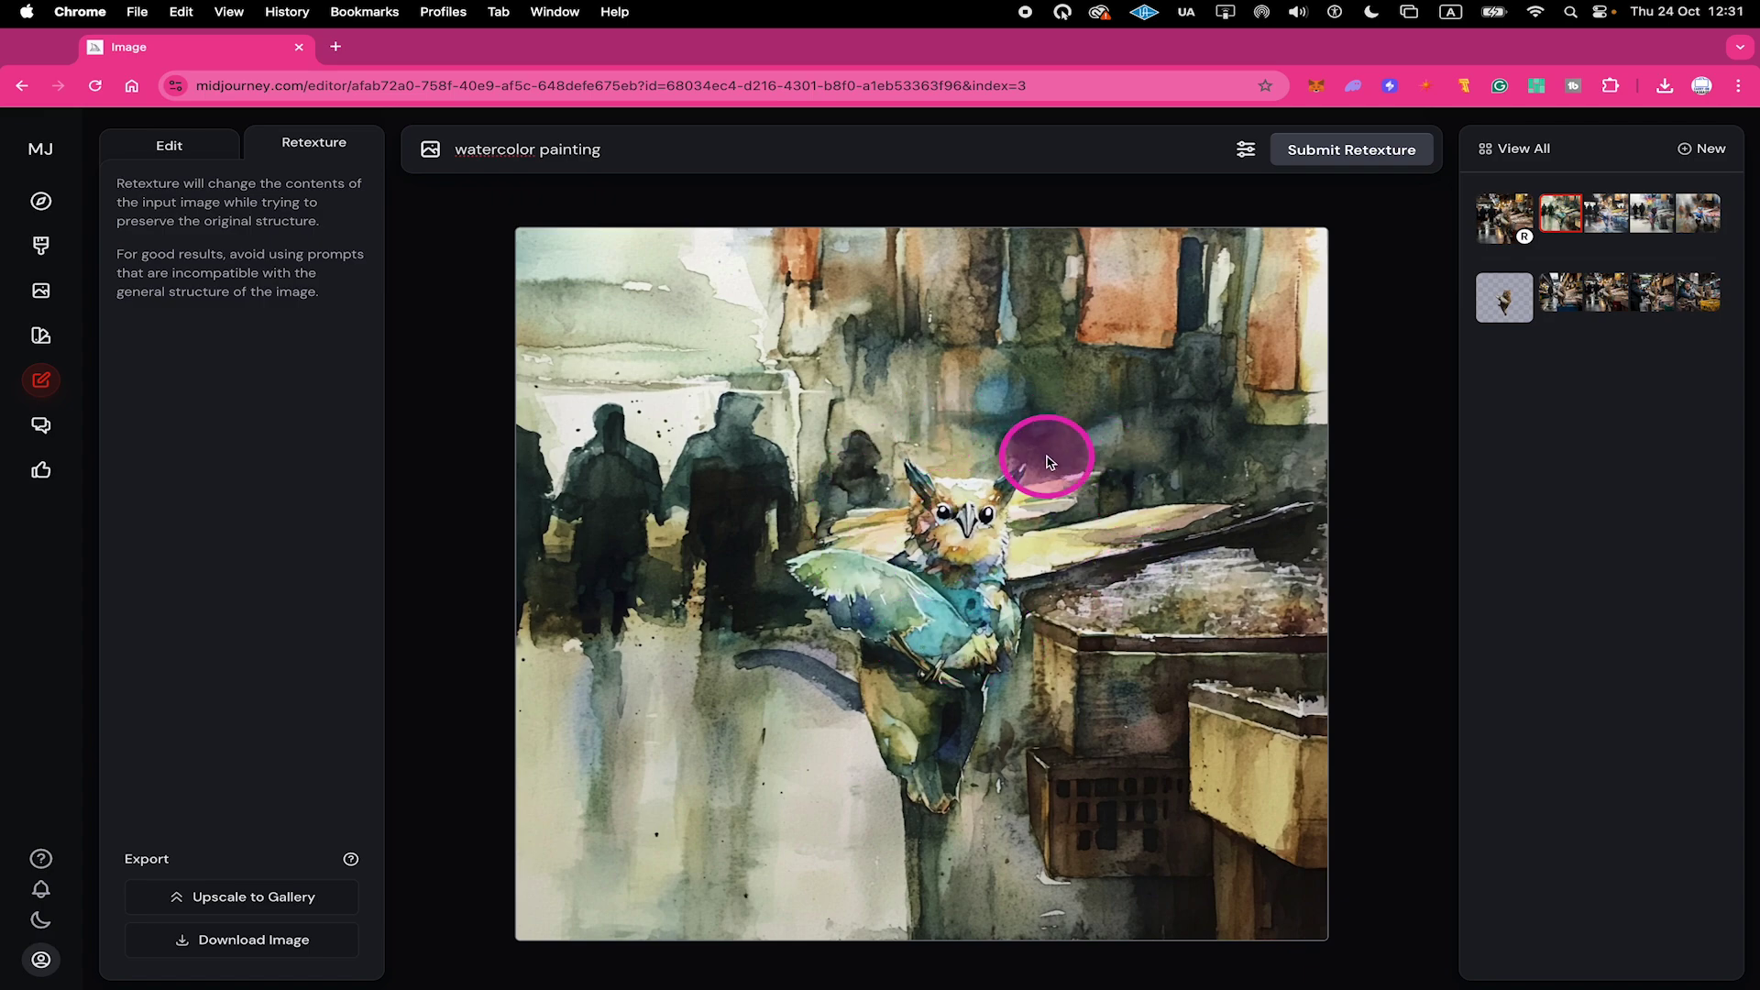
left_click(1617, 216)
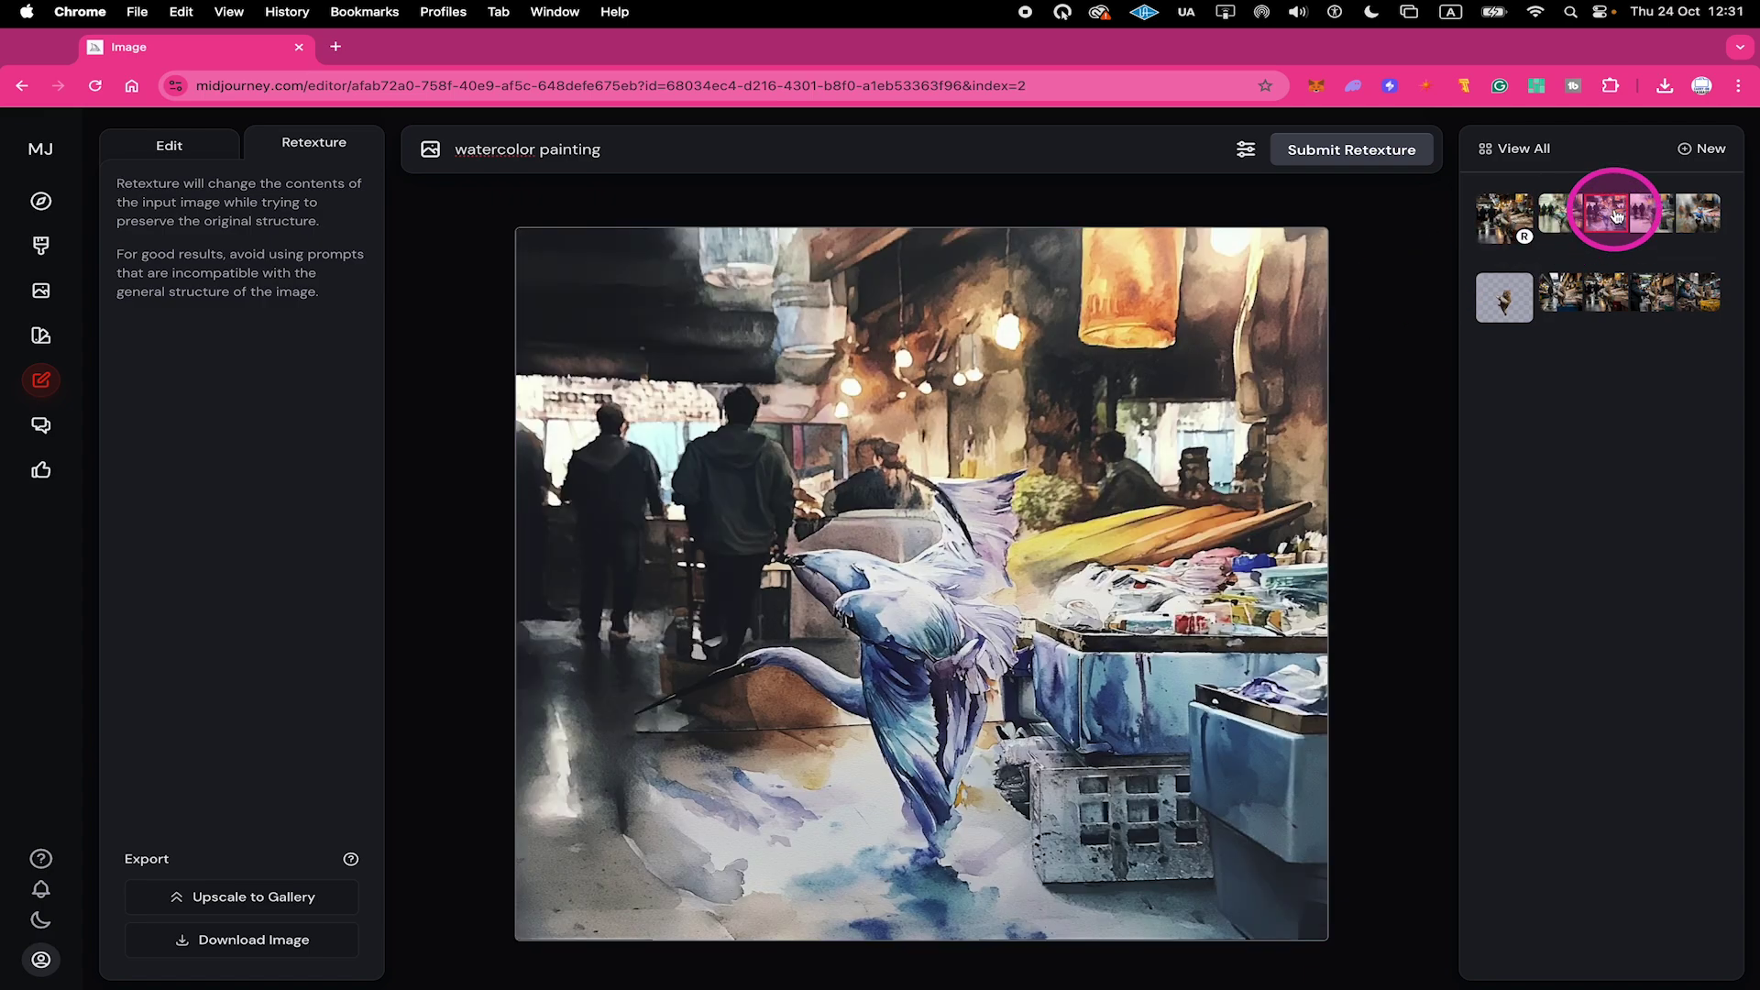
left_click(1659, 210)
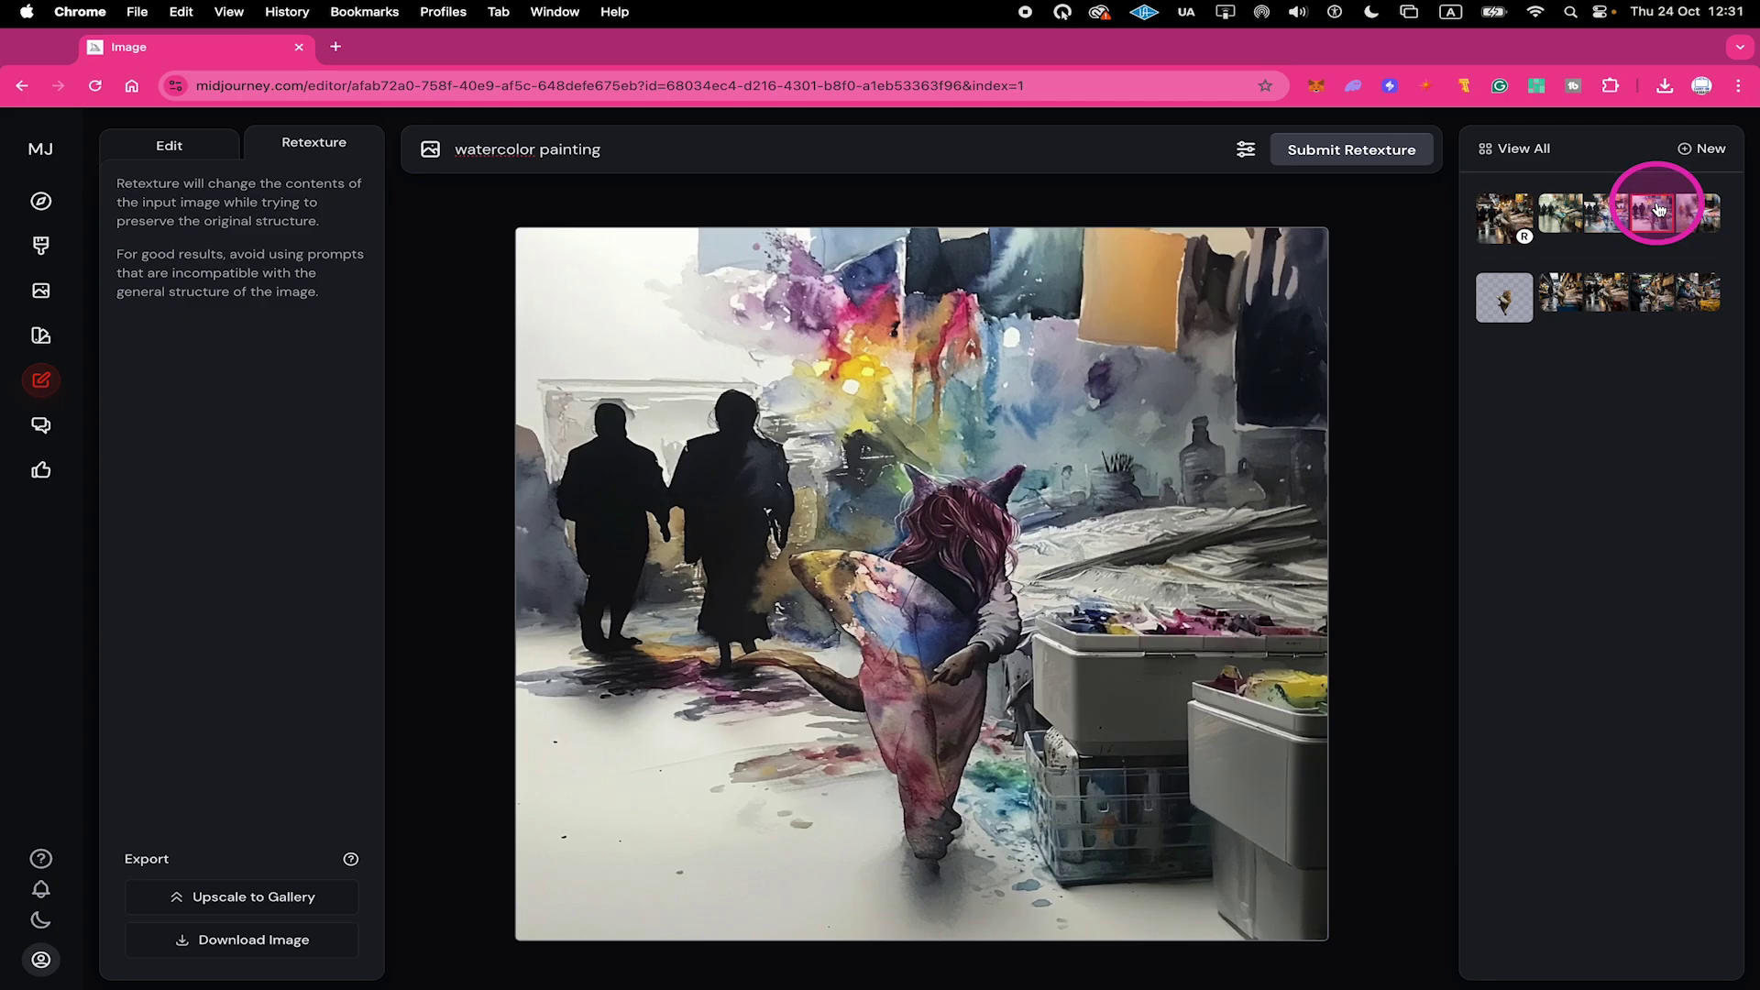
Return to the original cat-in-market image and retexture it with the prompt 'mosaic'
left_click(1693, 209)
left_click(1494, 206)
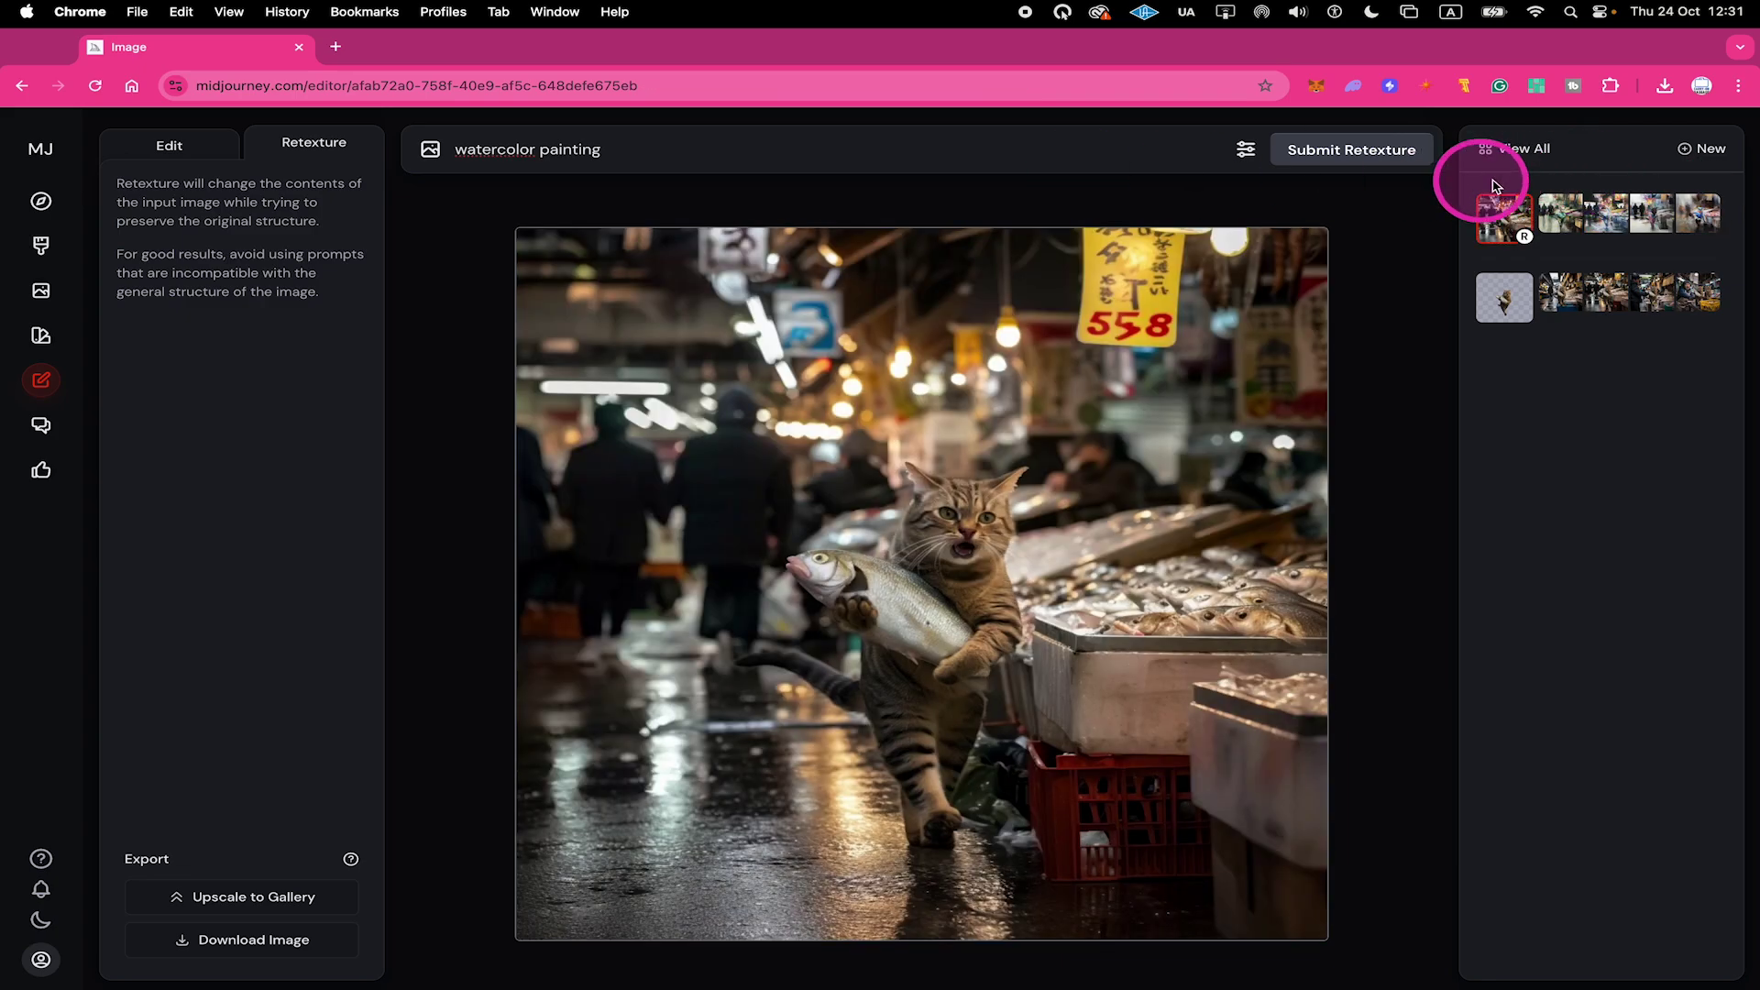
triple_click(523, 148)
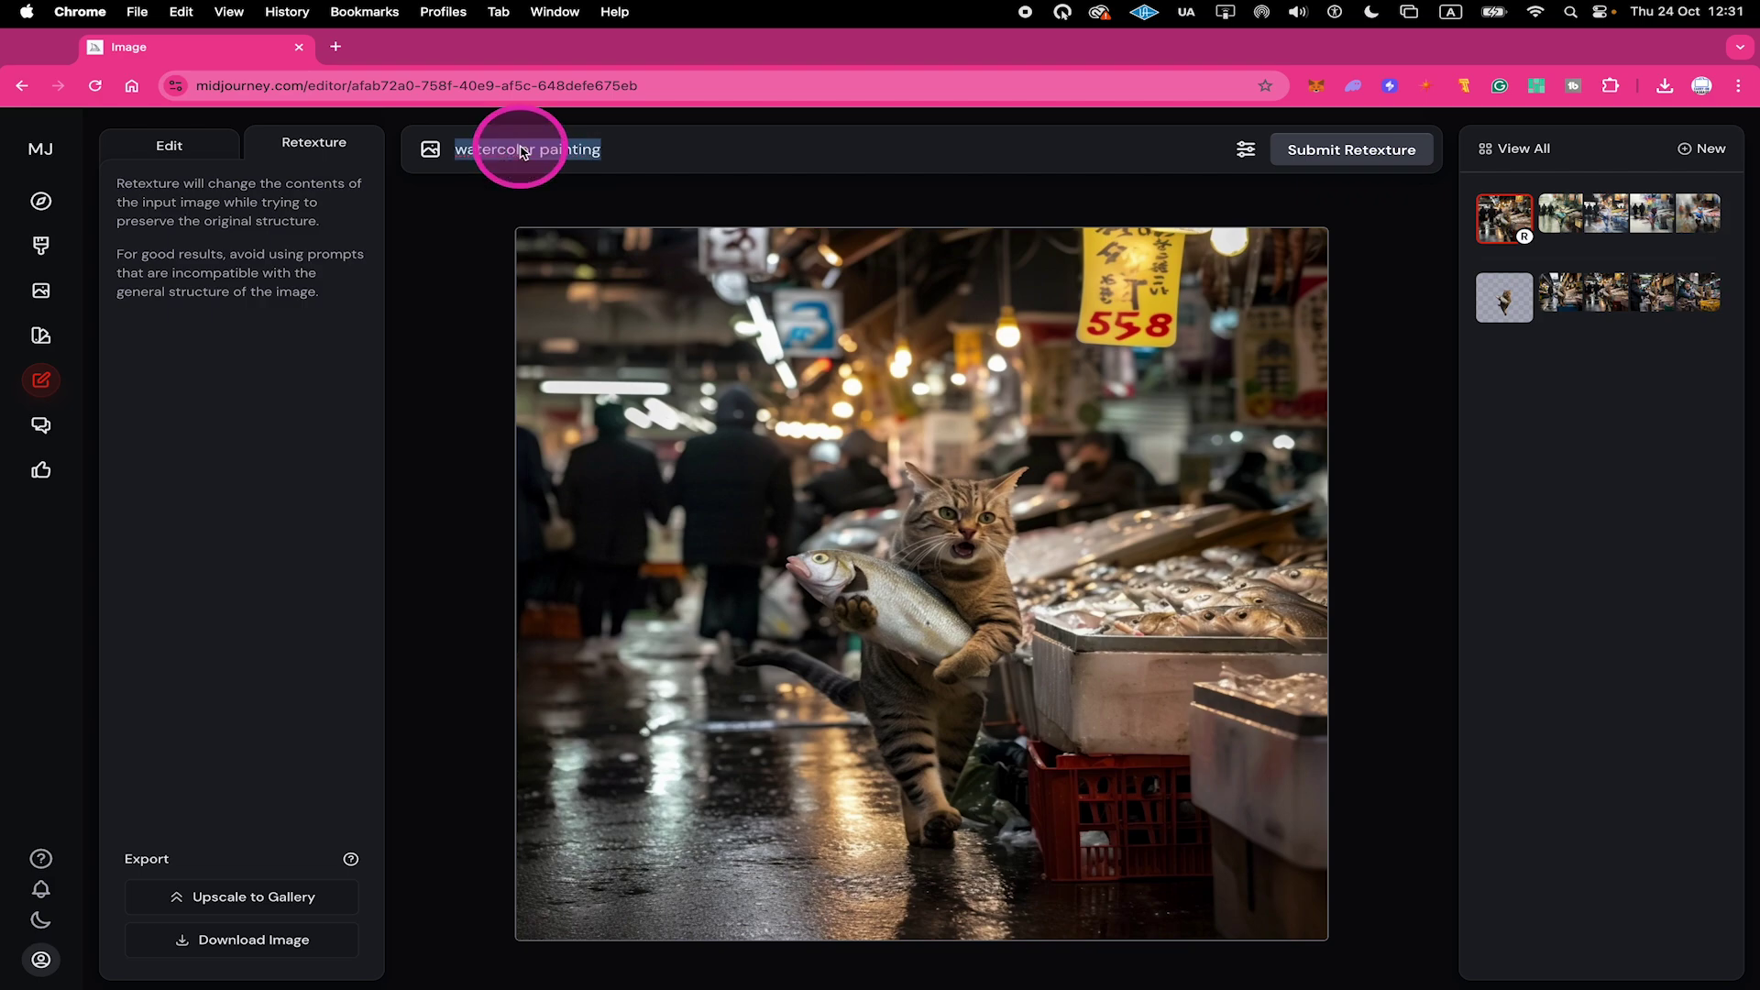
type("mosaic")
left_click(1313, 156)
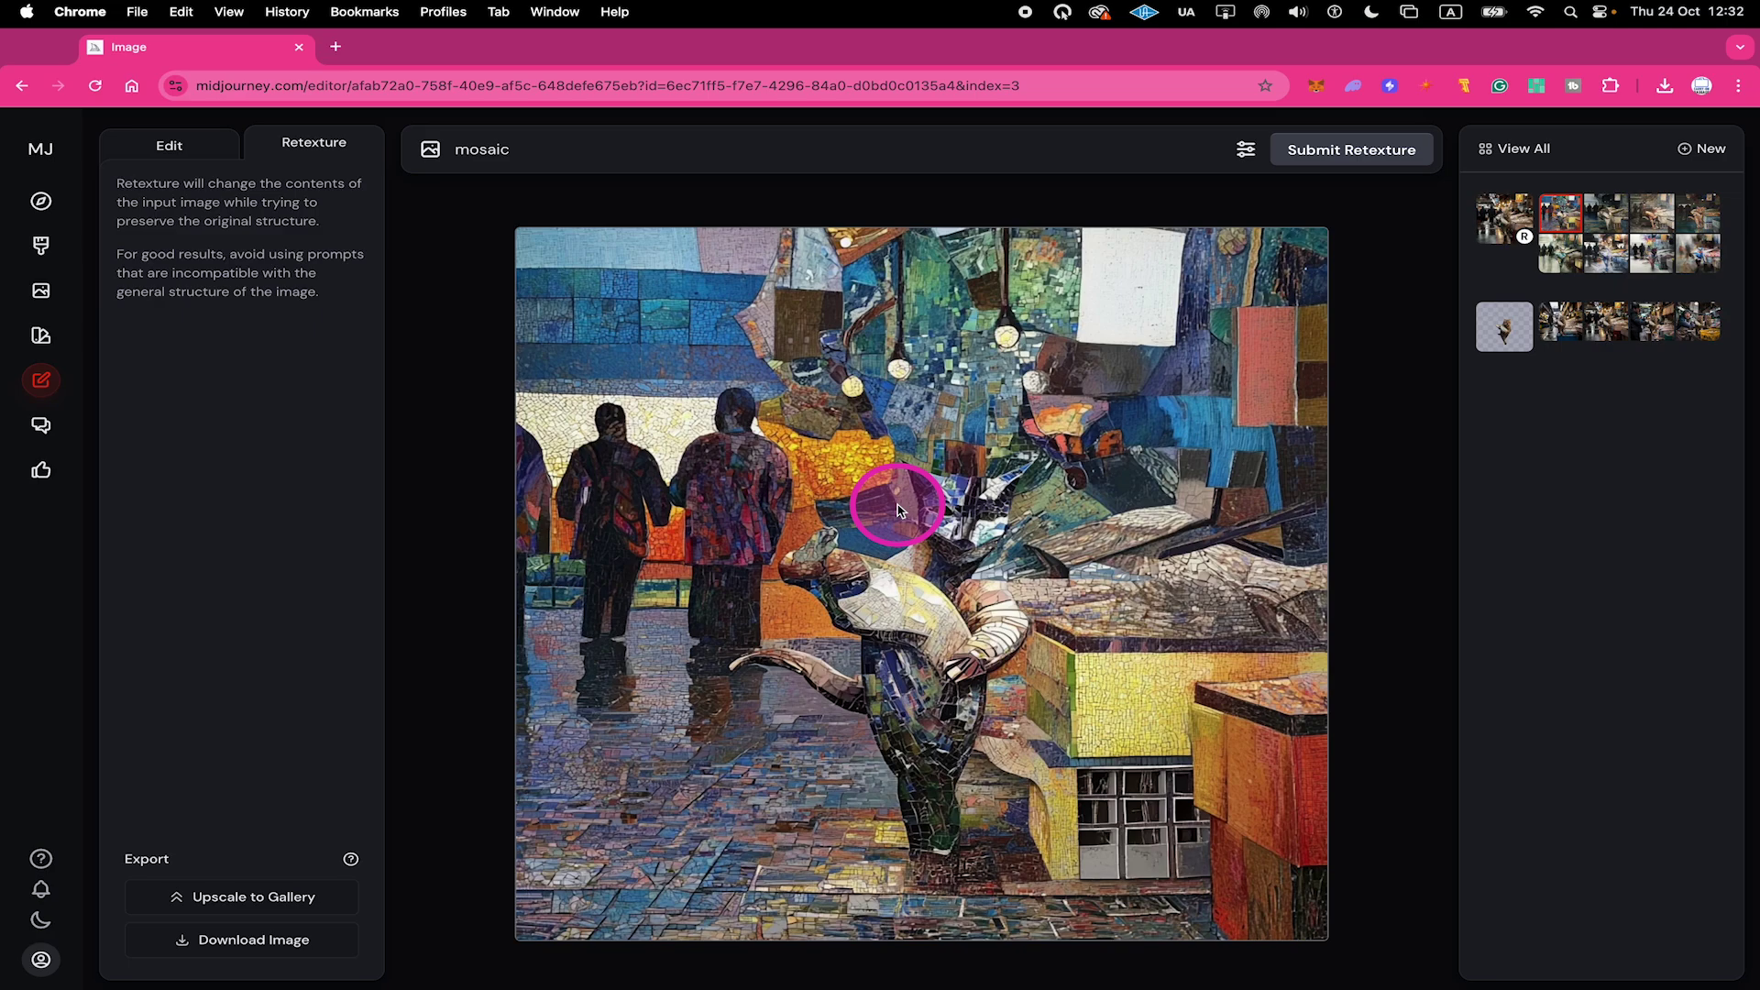
Browse the three mosaic variants, then go back to the cut-out cat-with-fish image
left_click(1604, 215)
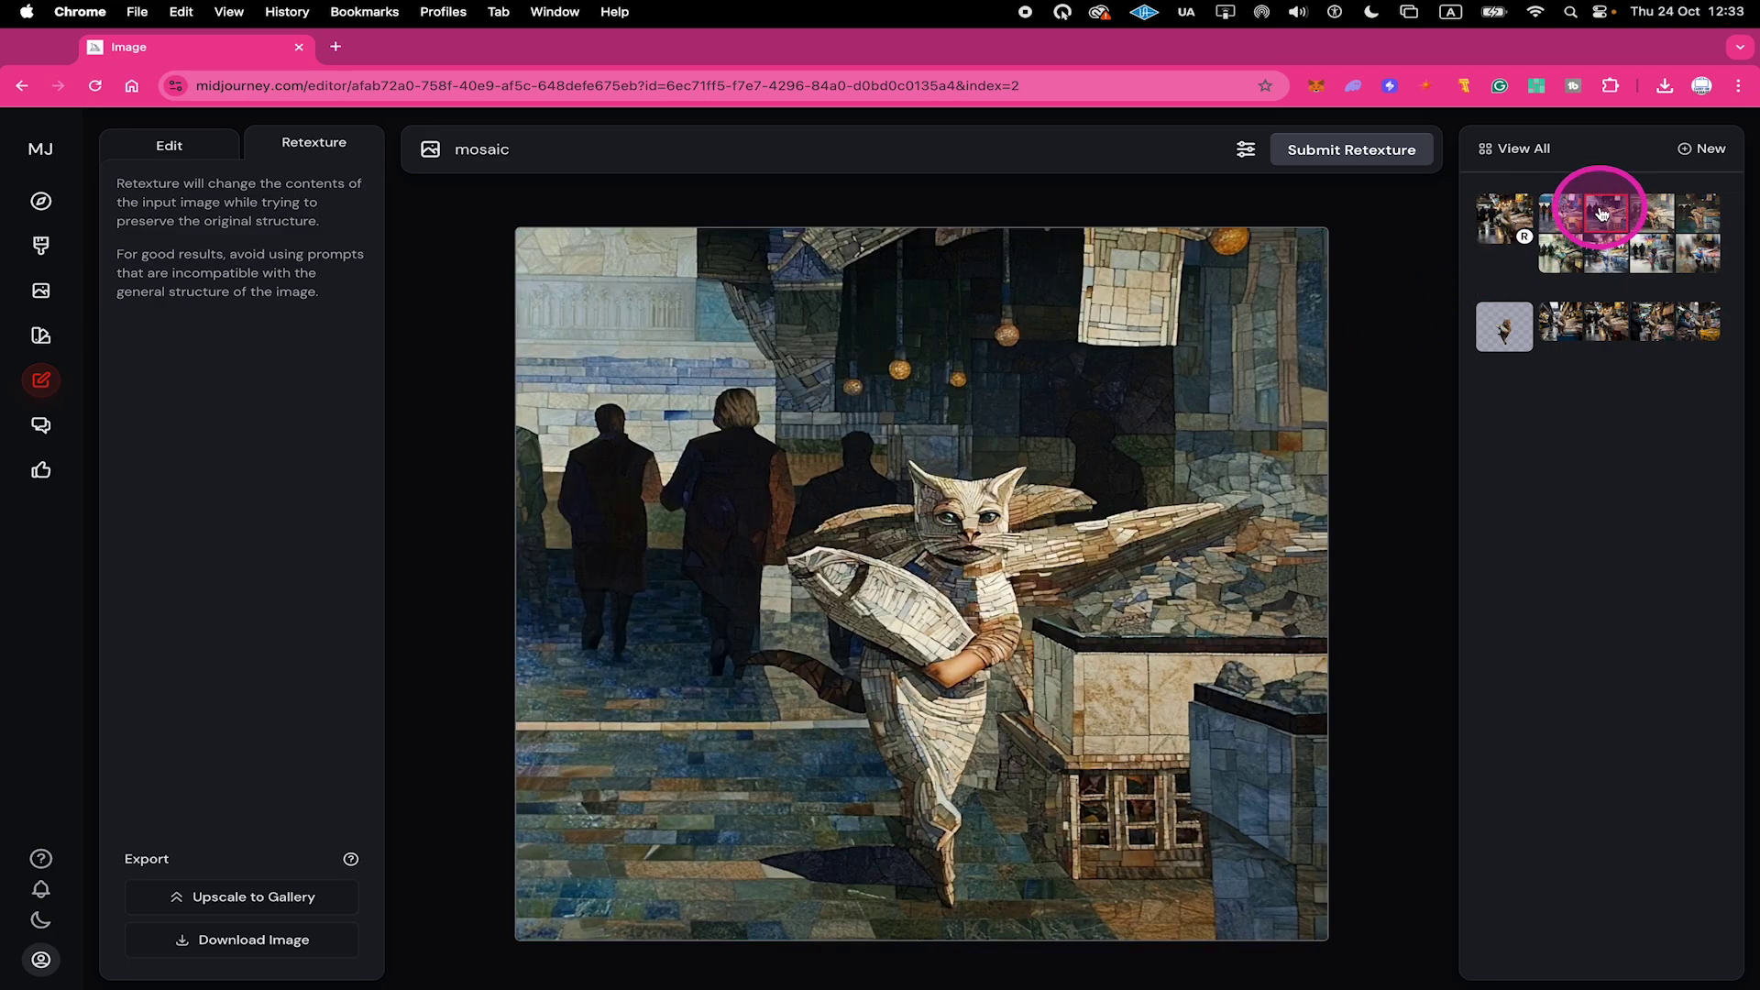
left_click(1631, 210)
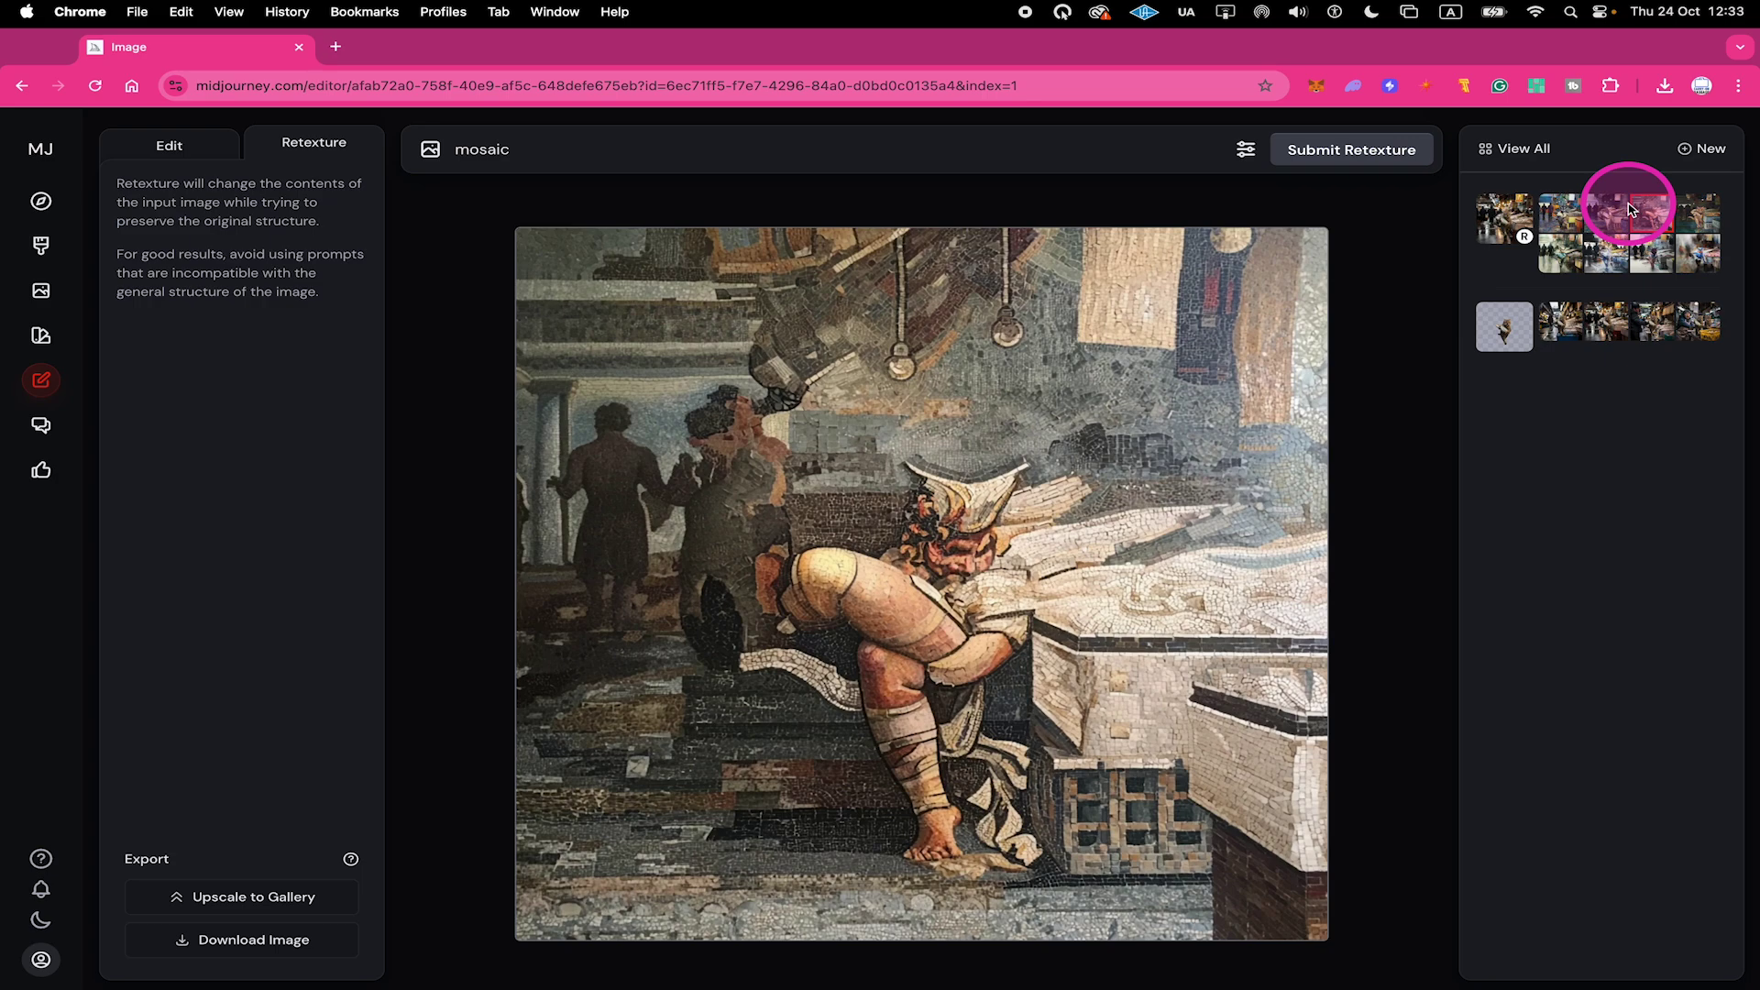
left_click(1683, 212)
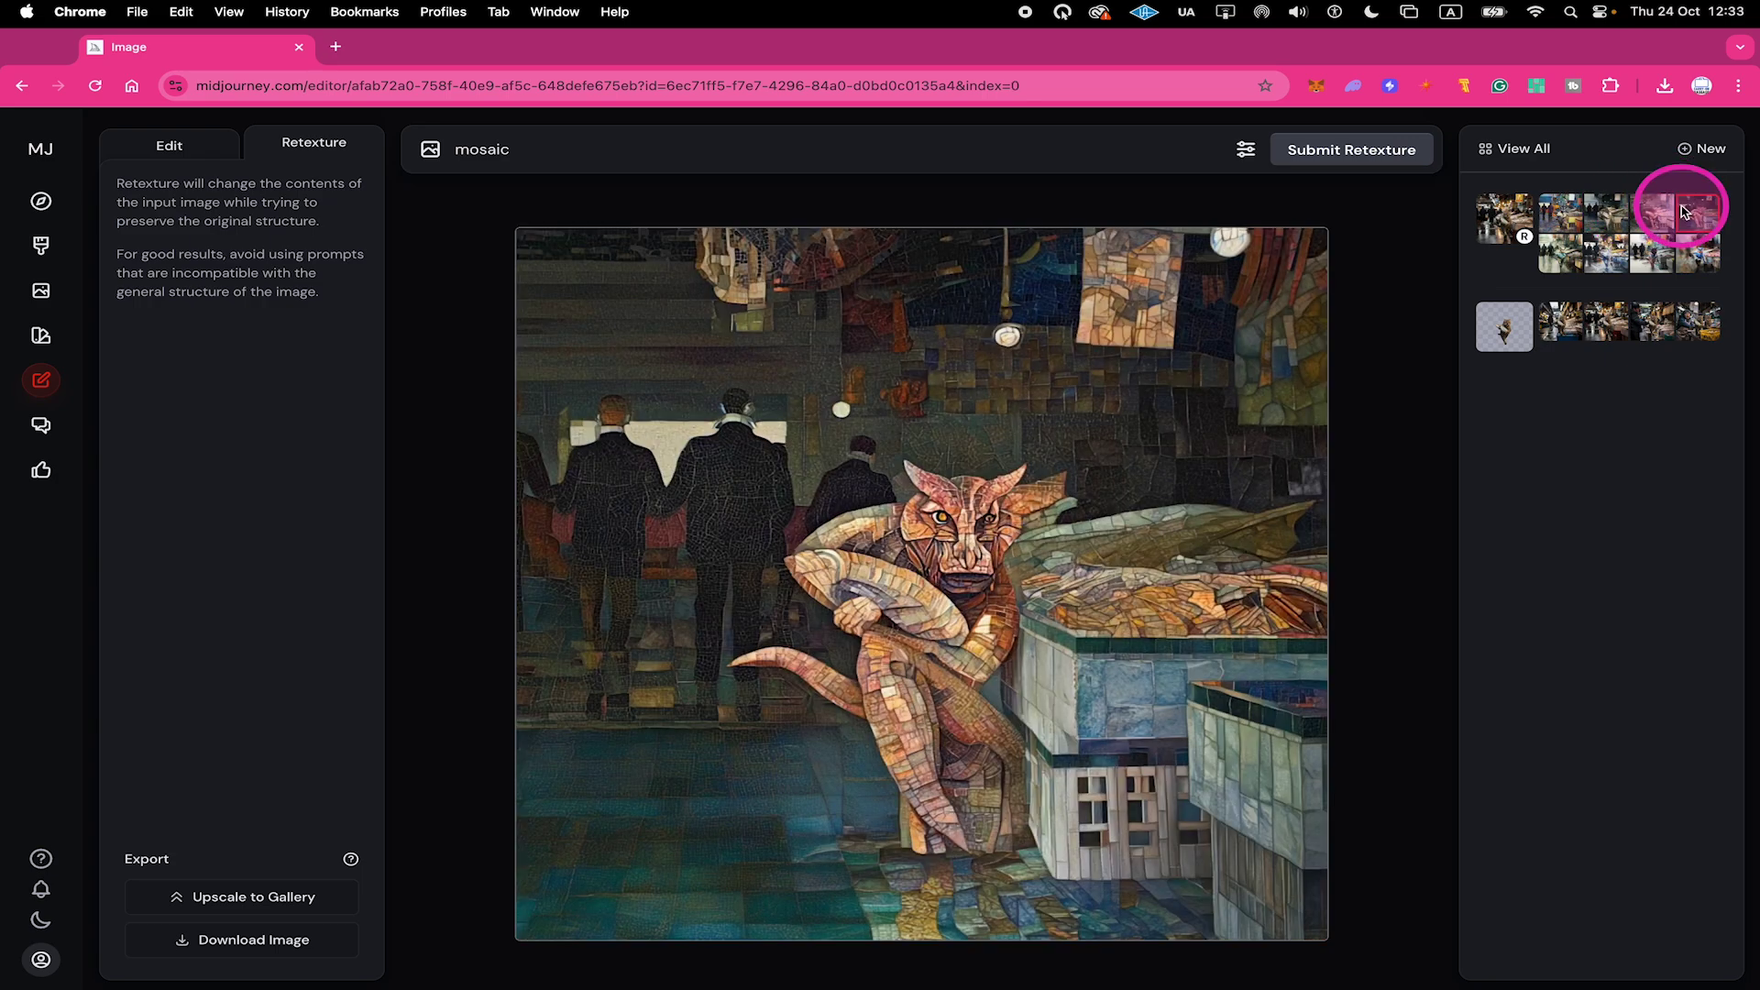
left_click(1503, 326)
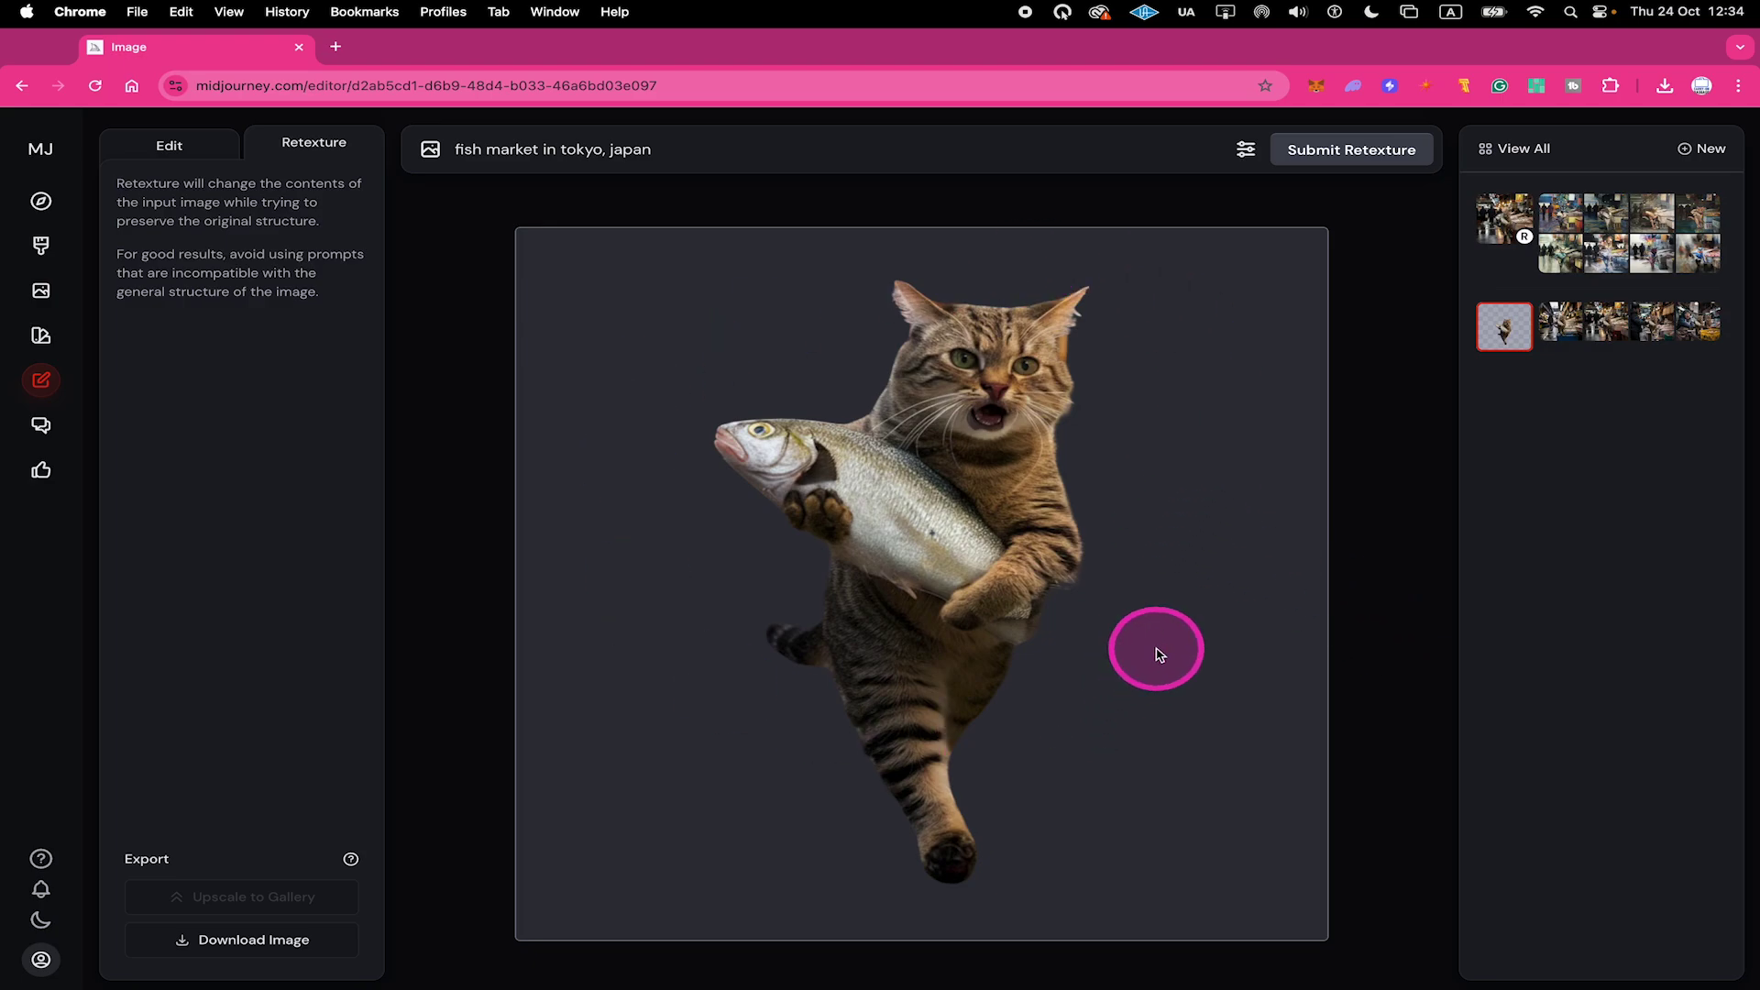
Retexture the cat-with-fish cutout with the prompt 'woodblock style'
triple_click(597, 149)
type("woodb")
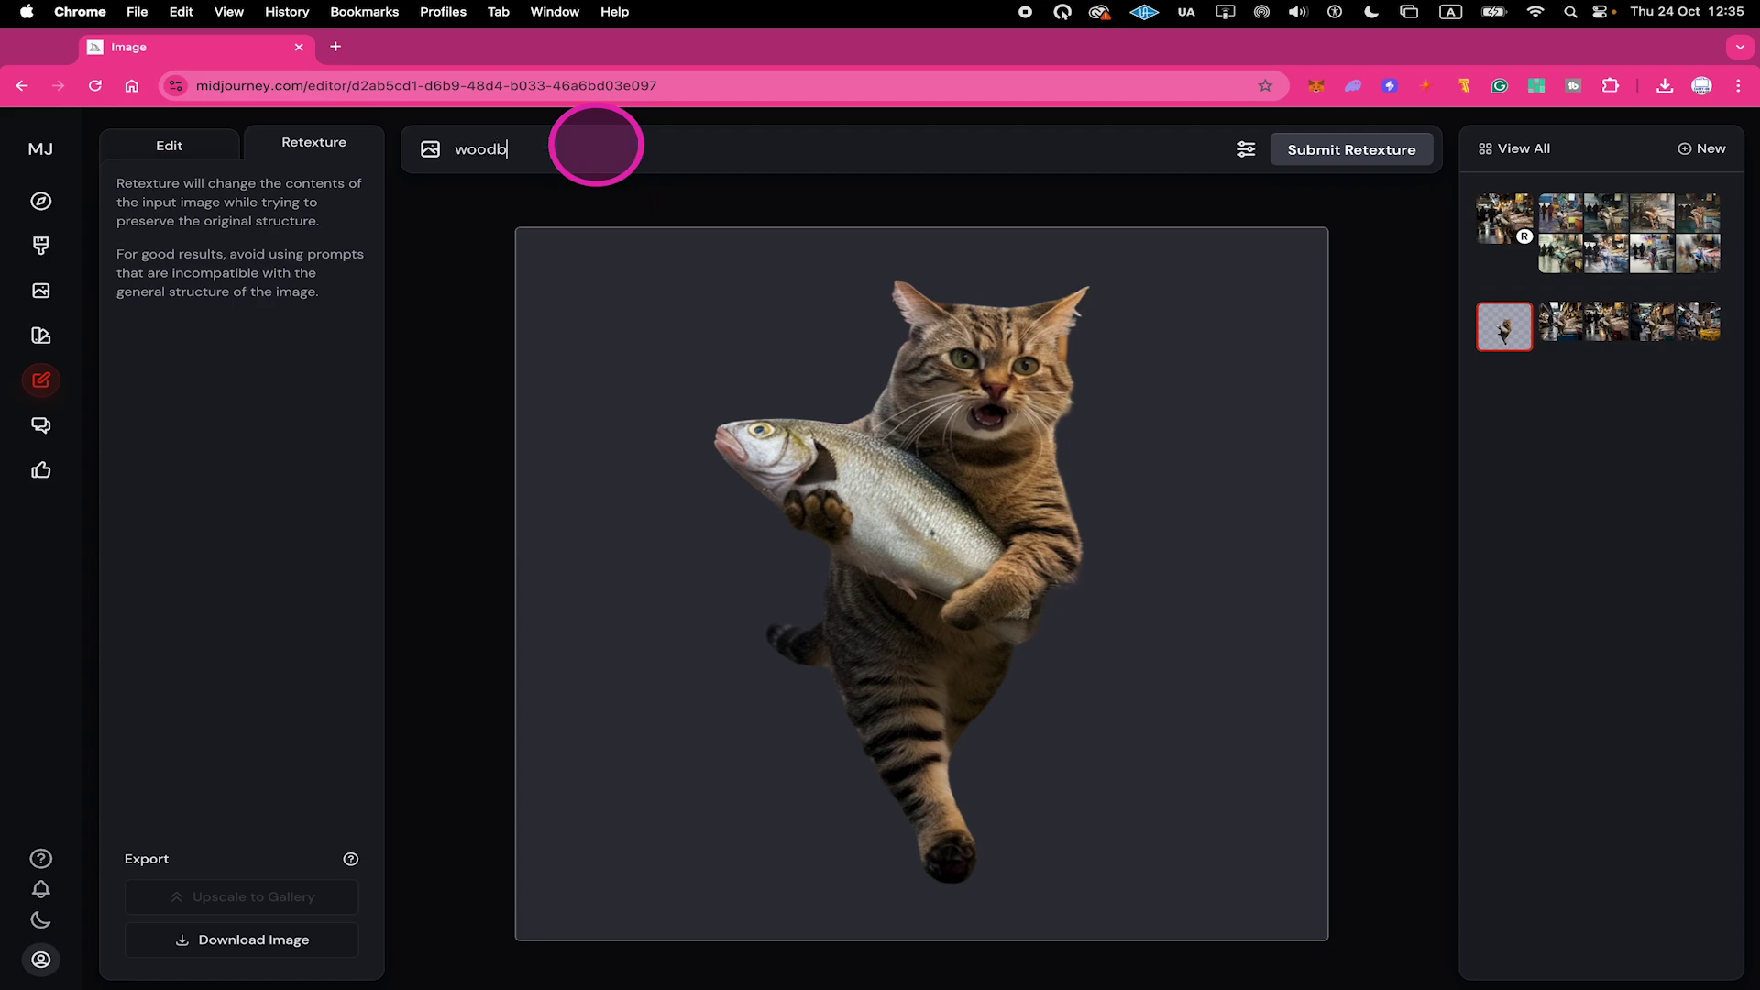
type("lock style")
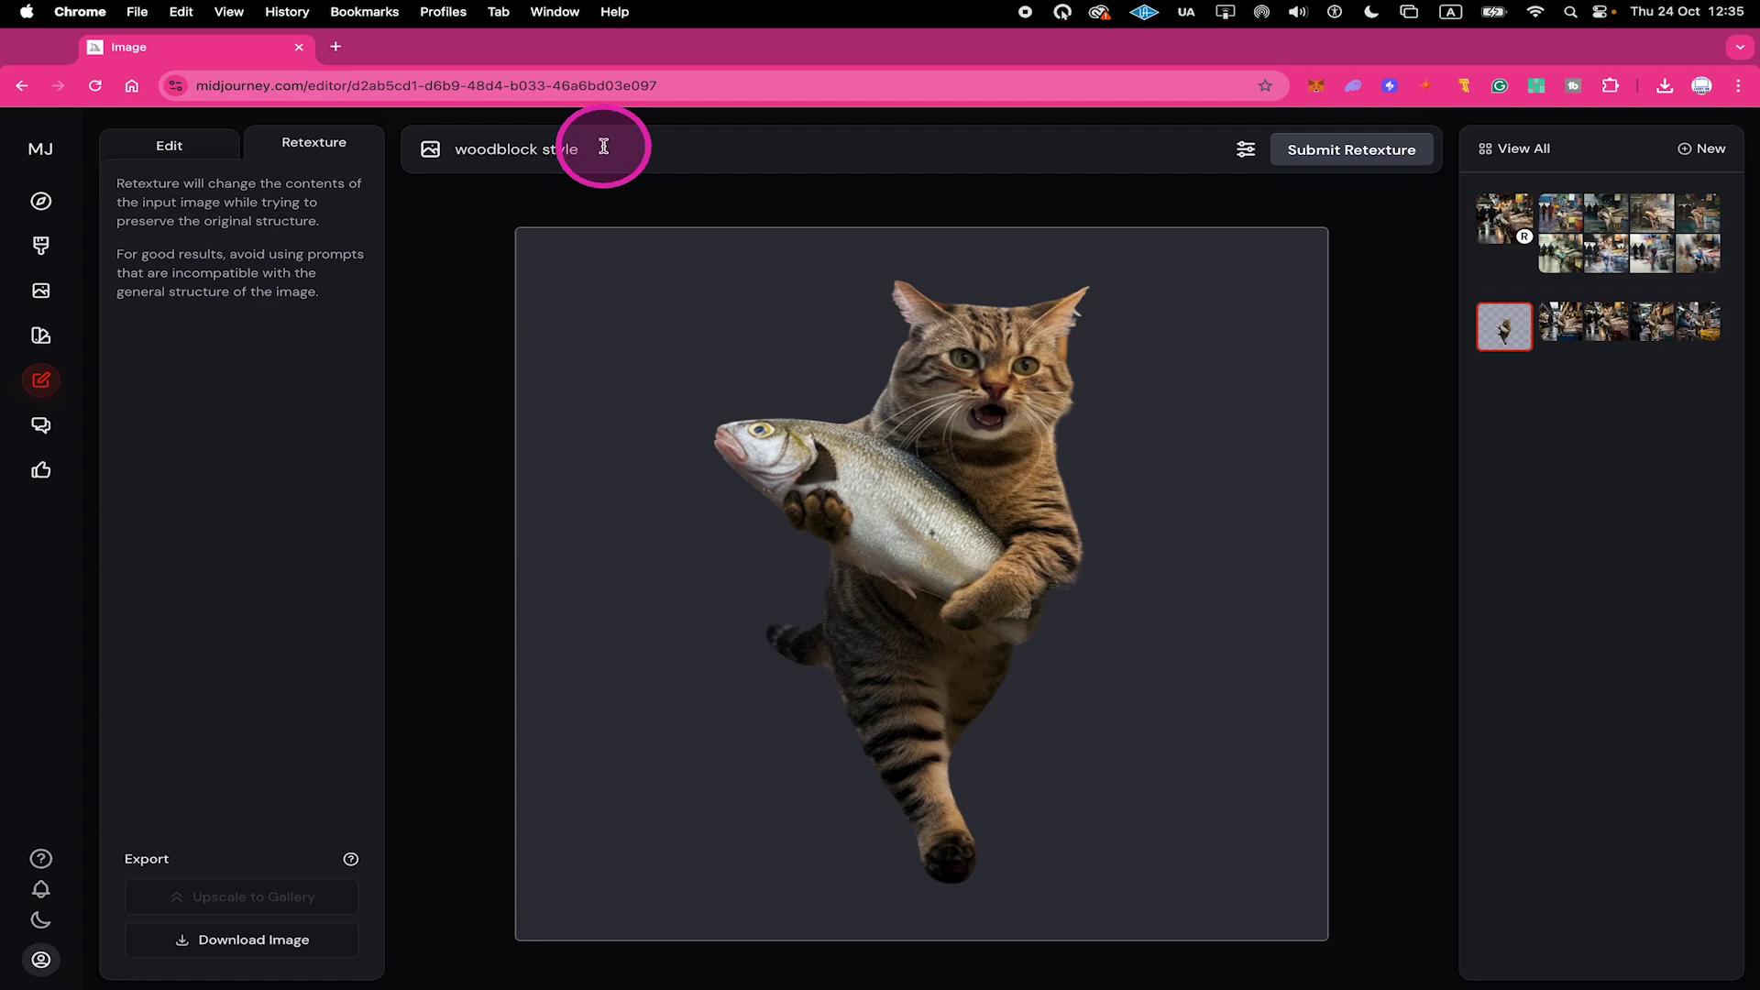
left_click(1316, 150)
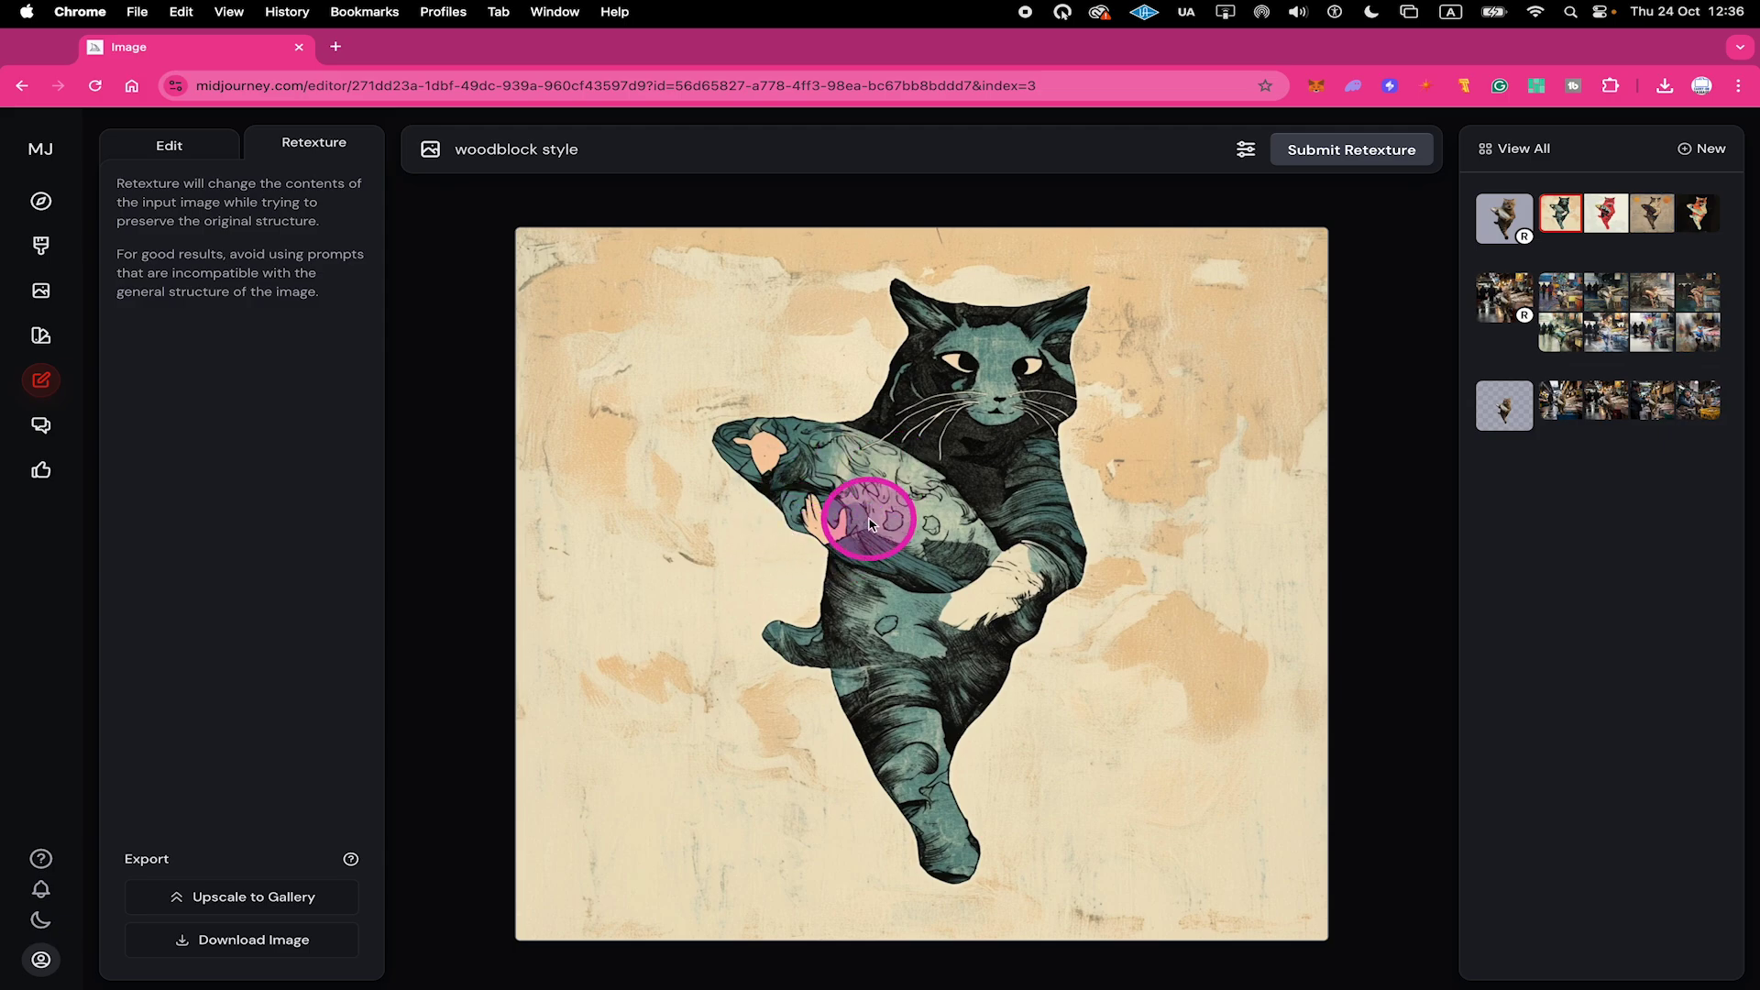
Compare the red, orange-moons and orange-and-black woodblock variants, then return to the original cutout
left_click(1607, 219)
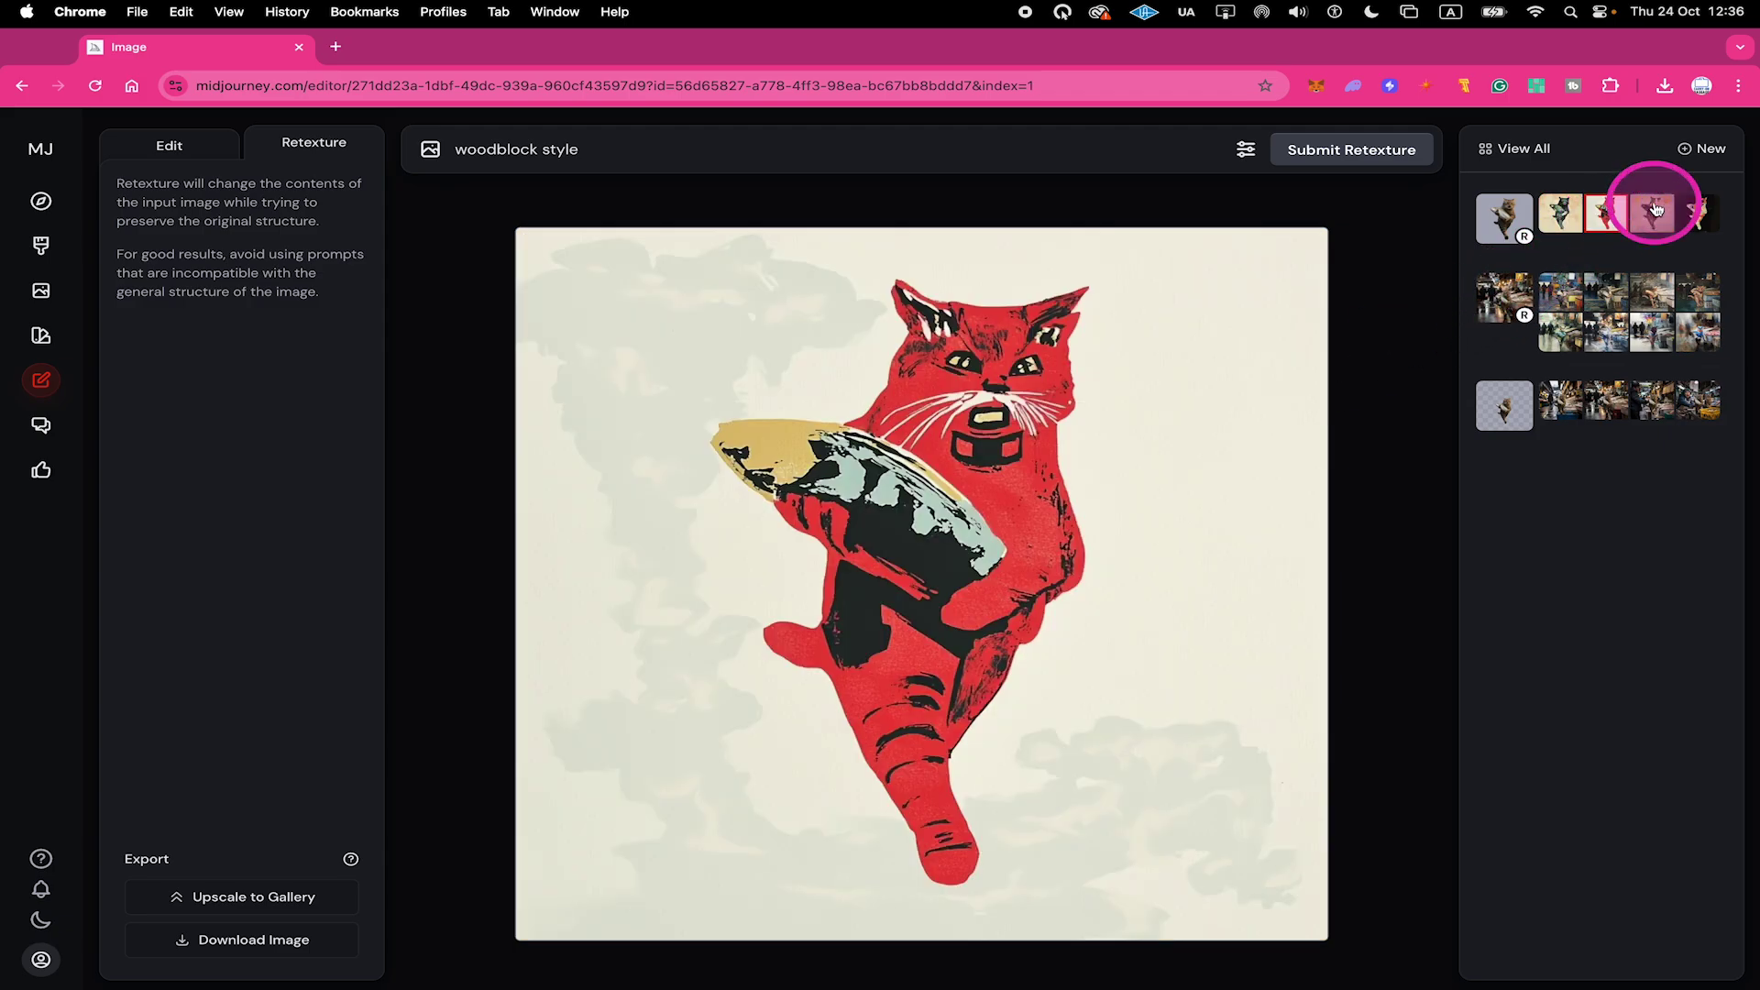
left_click(1650, 217)
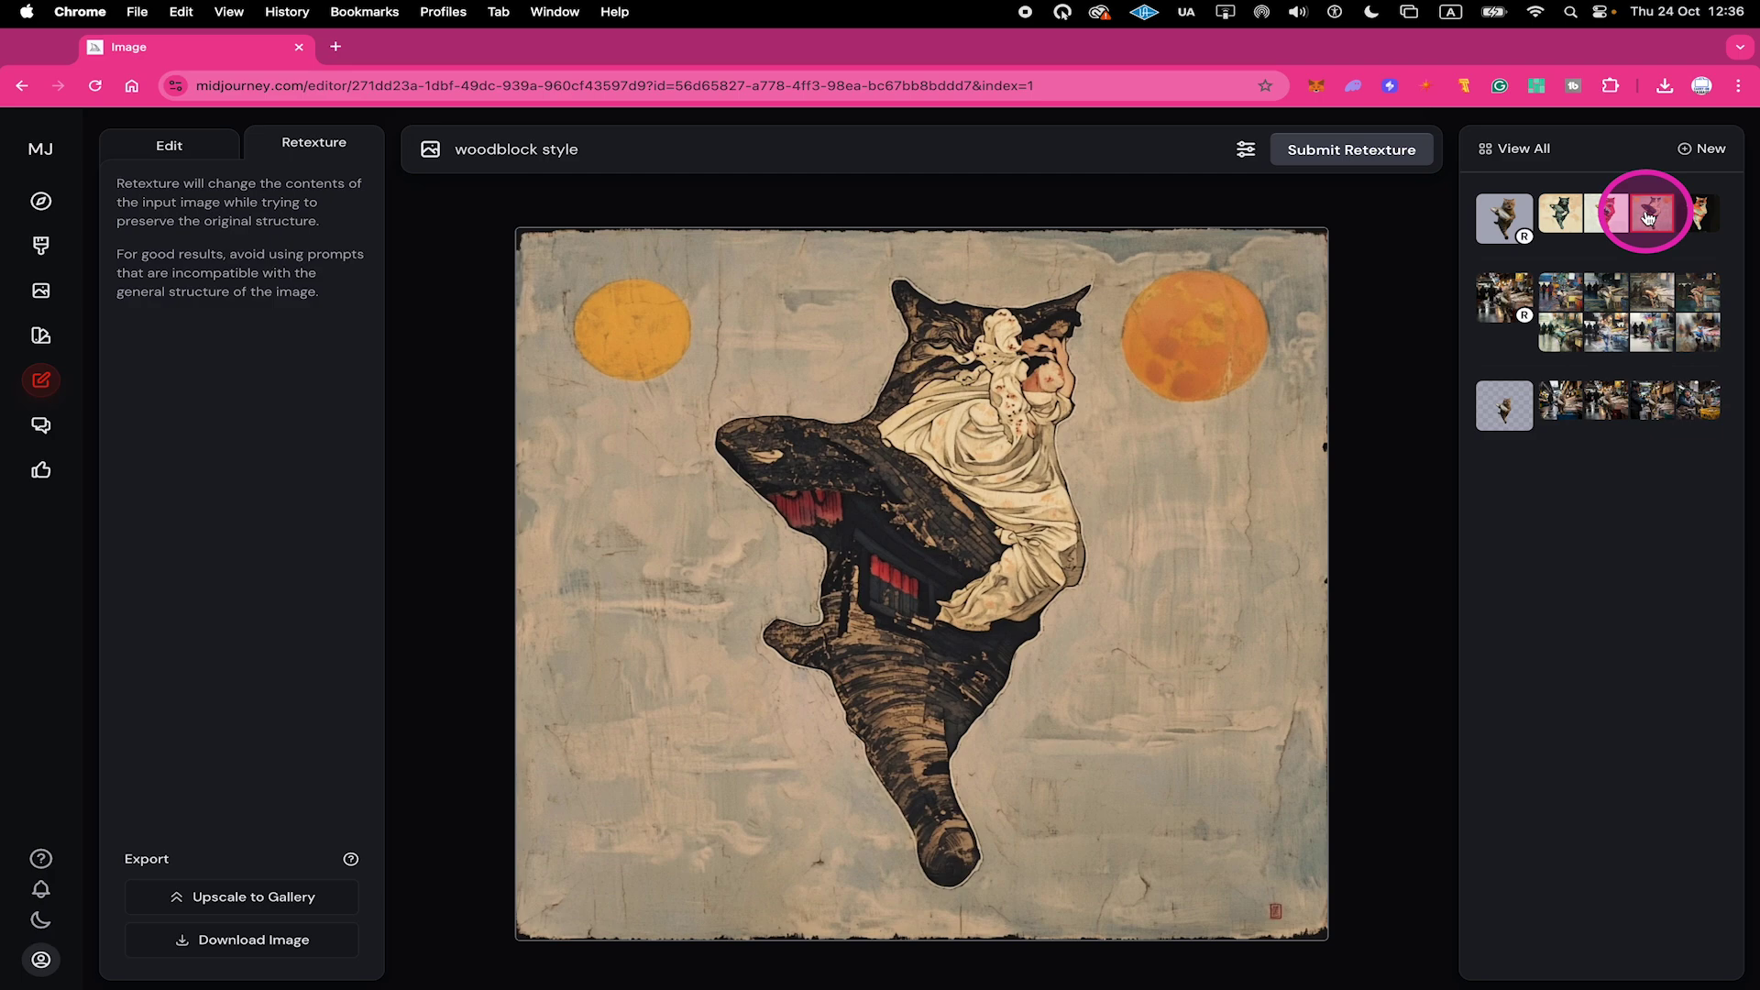
left_click(1677, 218)
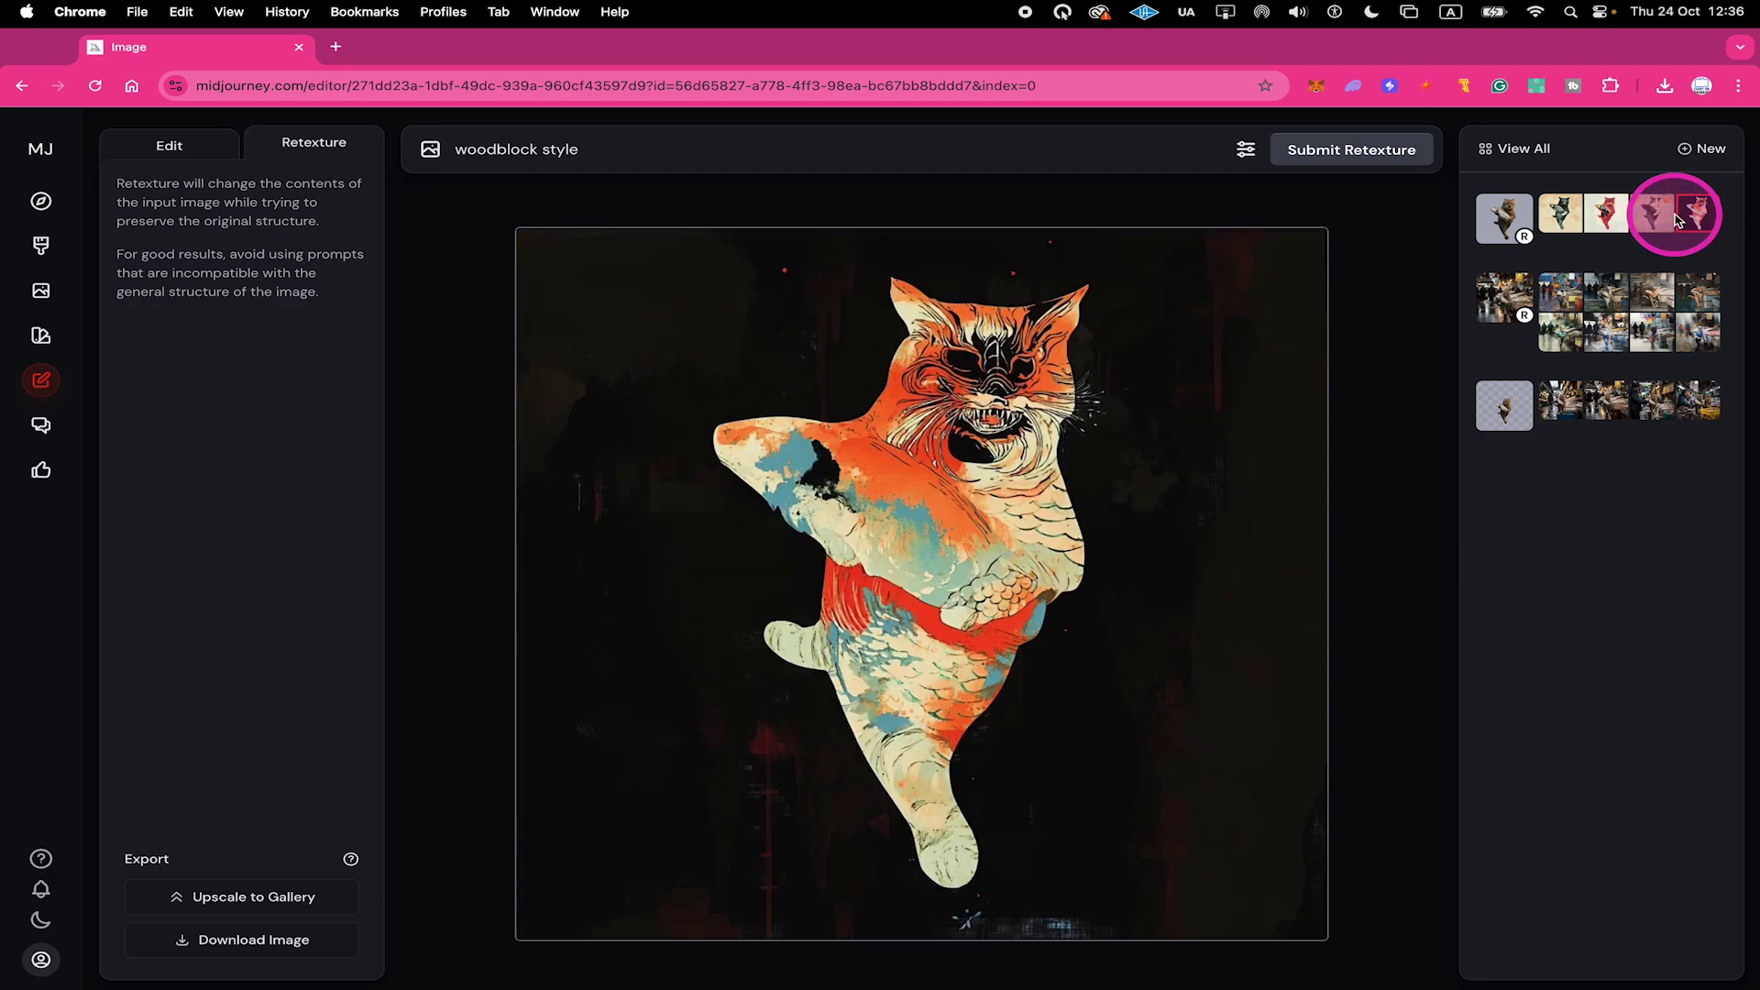
left_click(1504, 408)
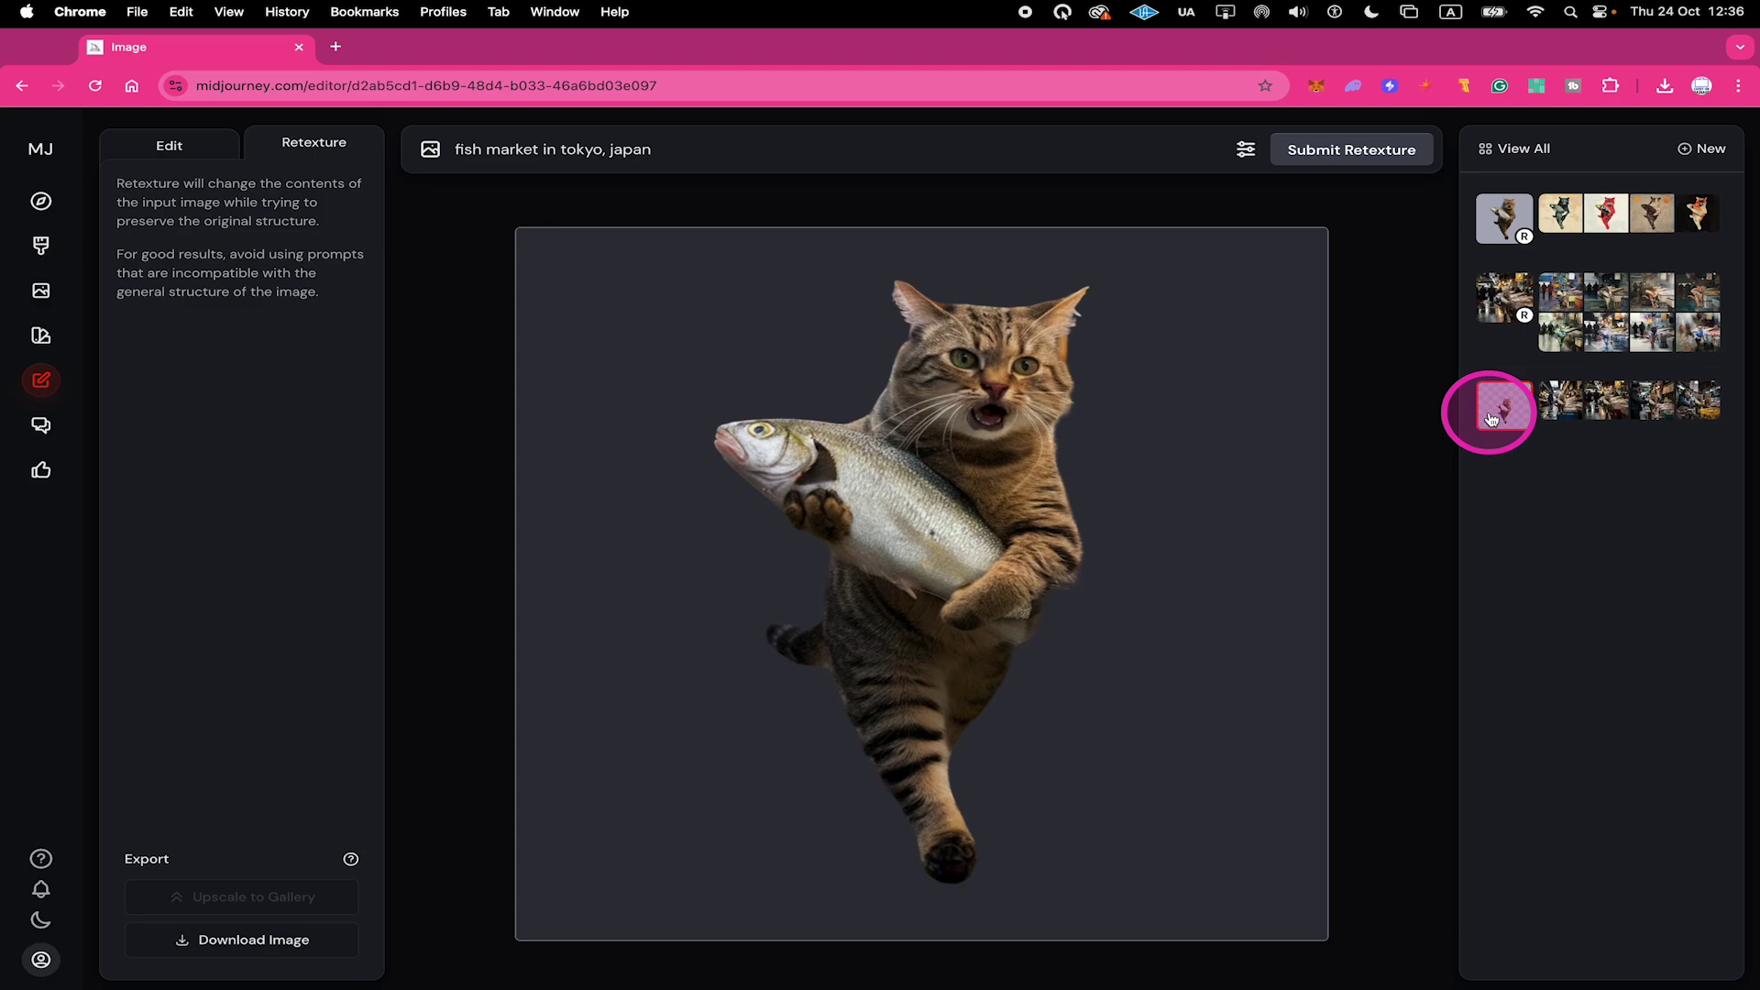
Extend the woman's portrait using the prompt 'an asian woman in front of a japanese temple'
left_click(1491, 419)
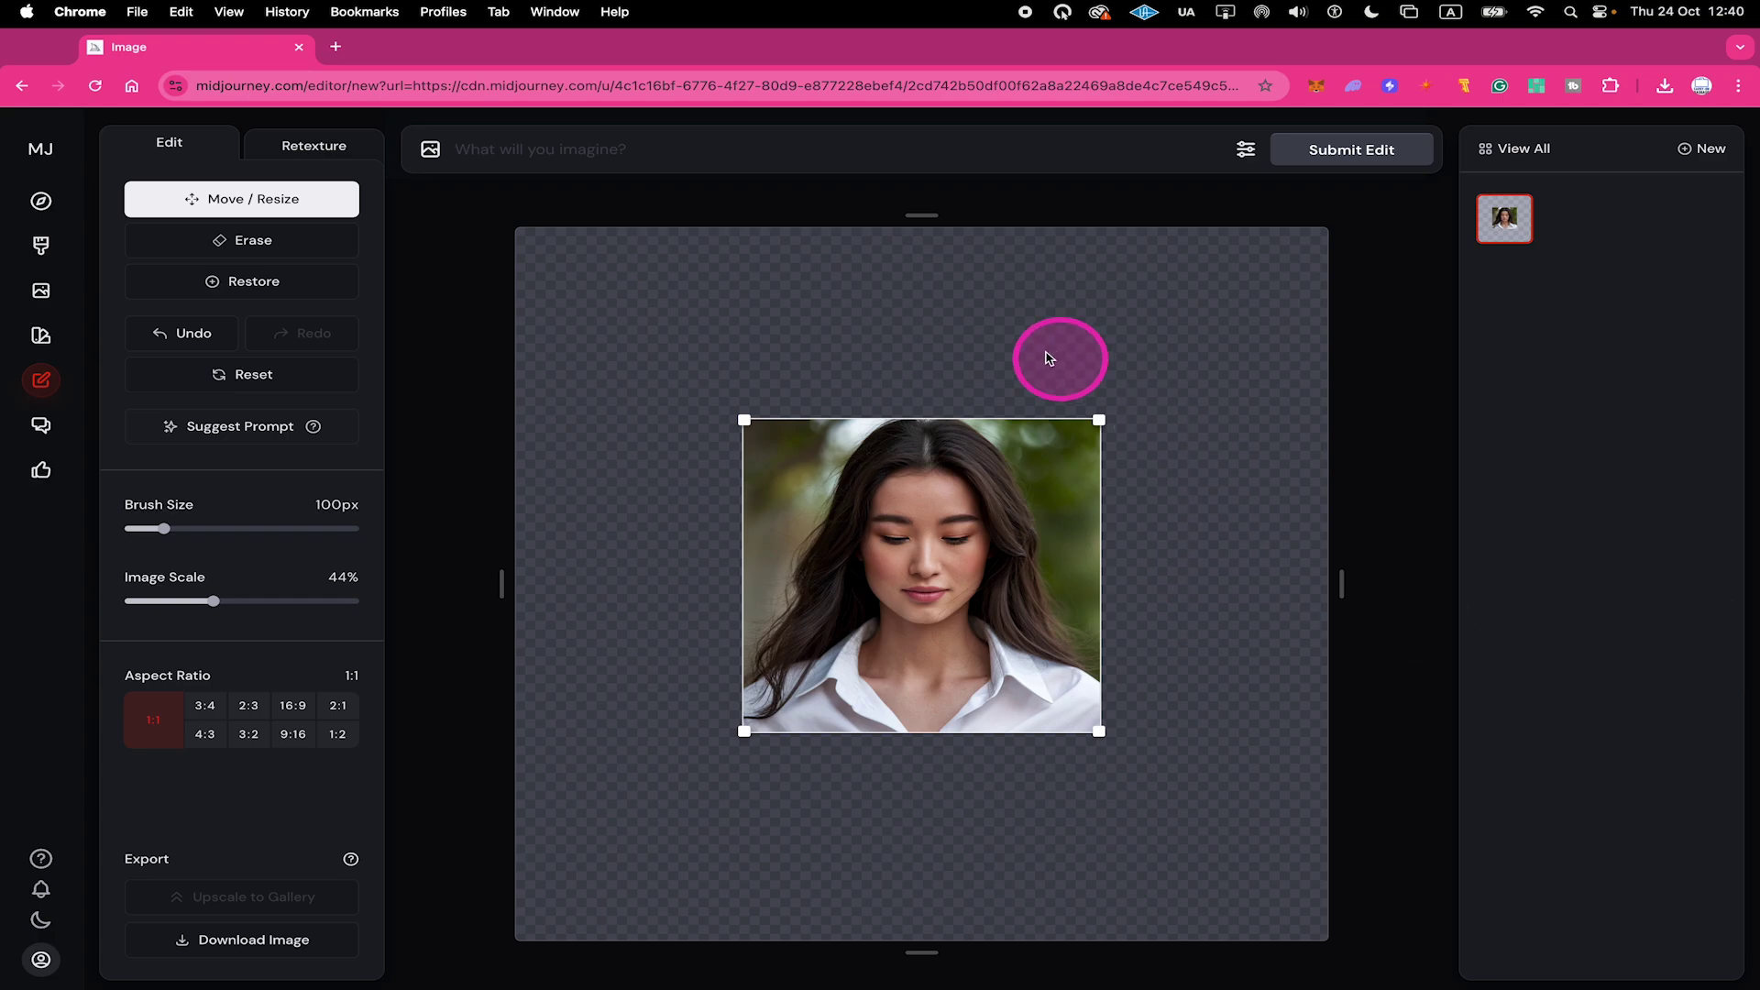
left_click(1247, 759)
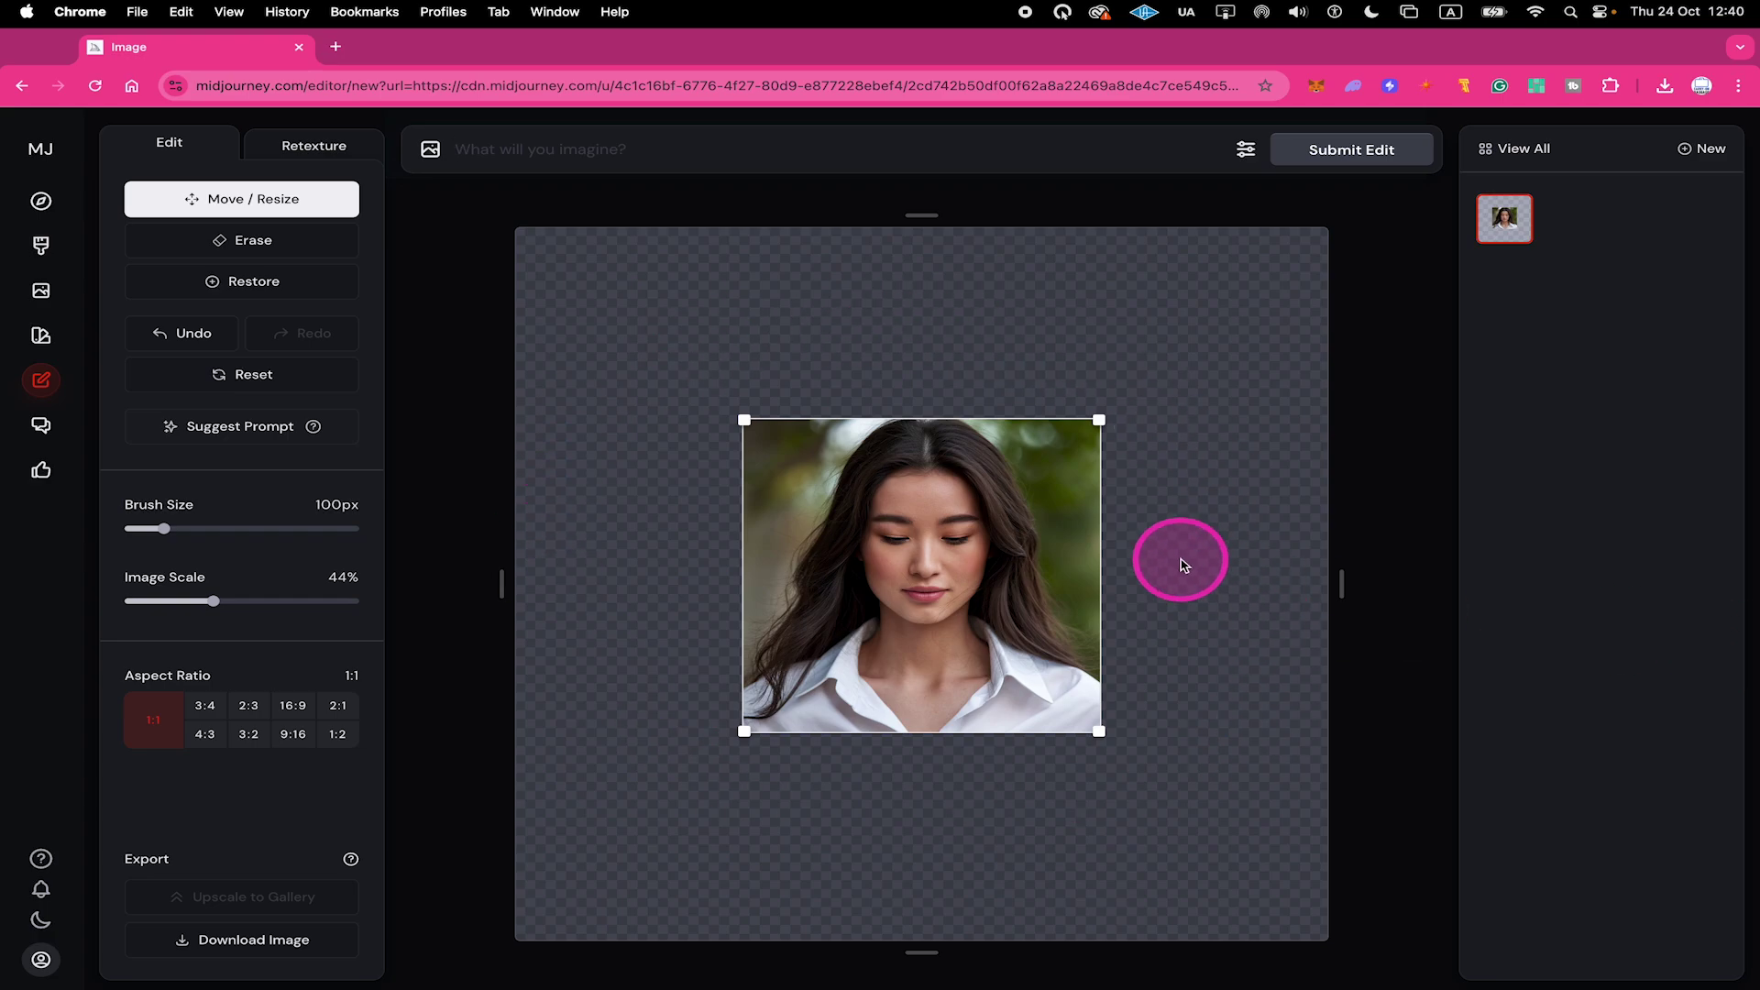
left_click(896, 145)
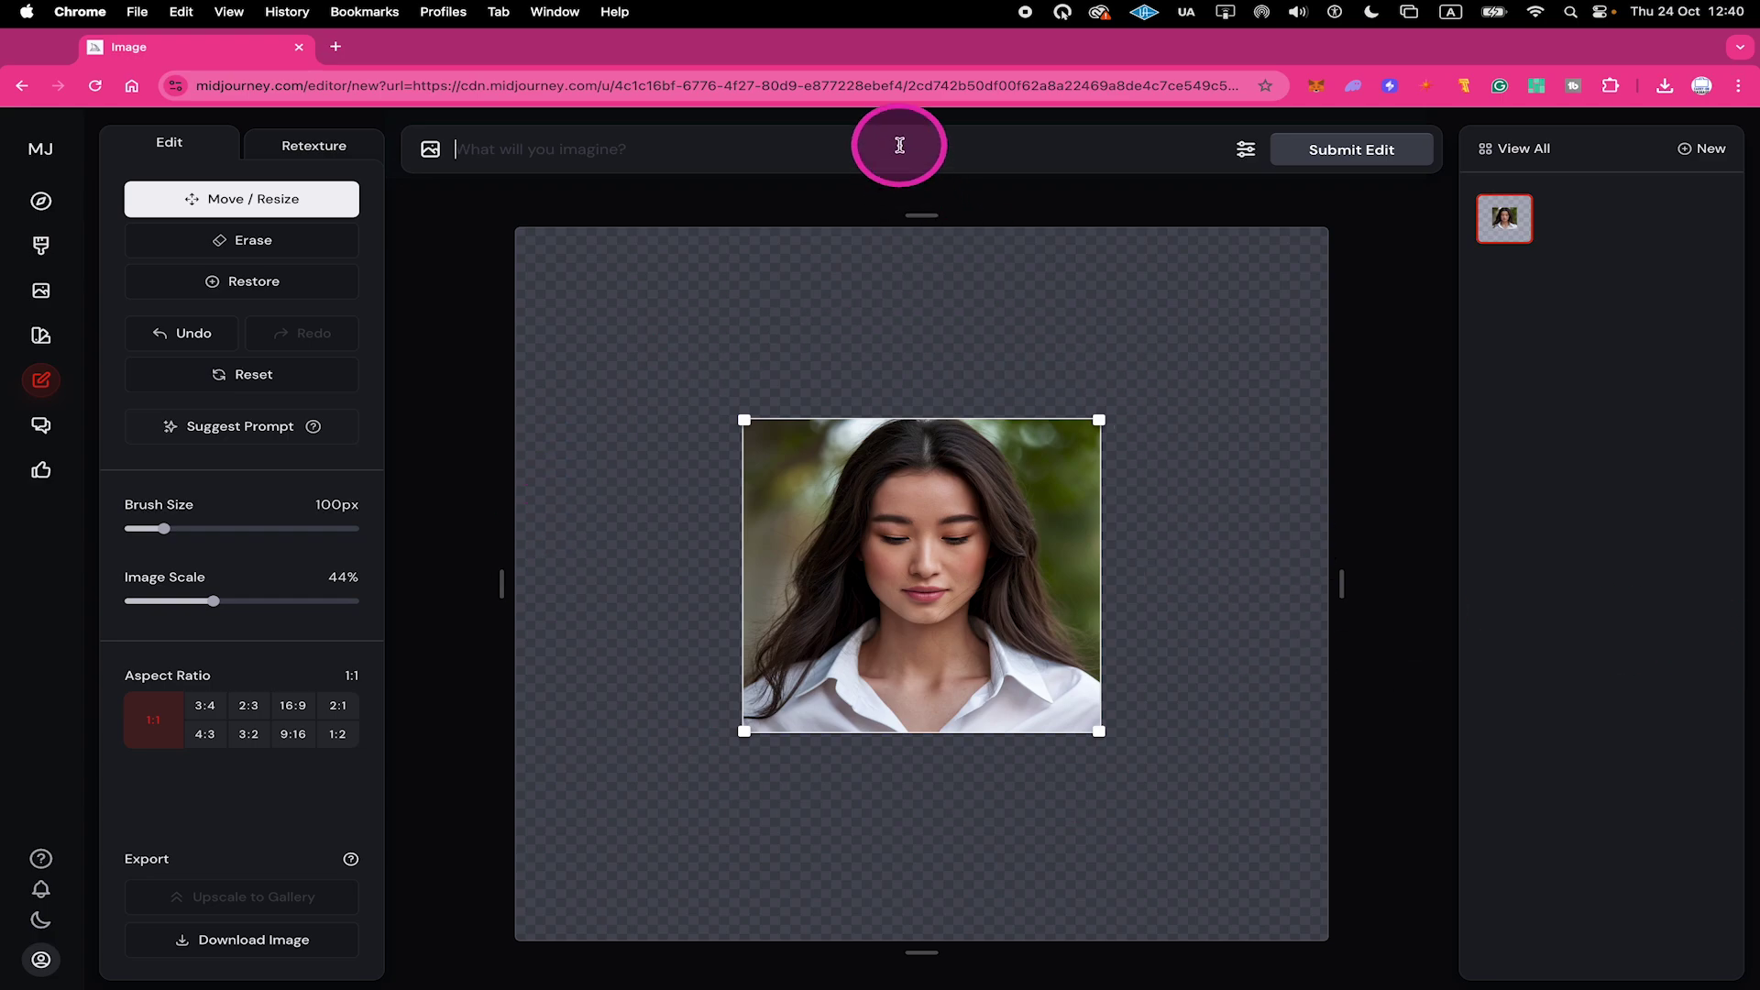
type("an asian woman in front of a japanese temple")
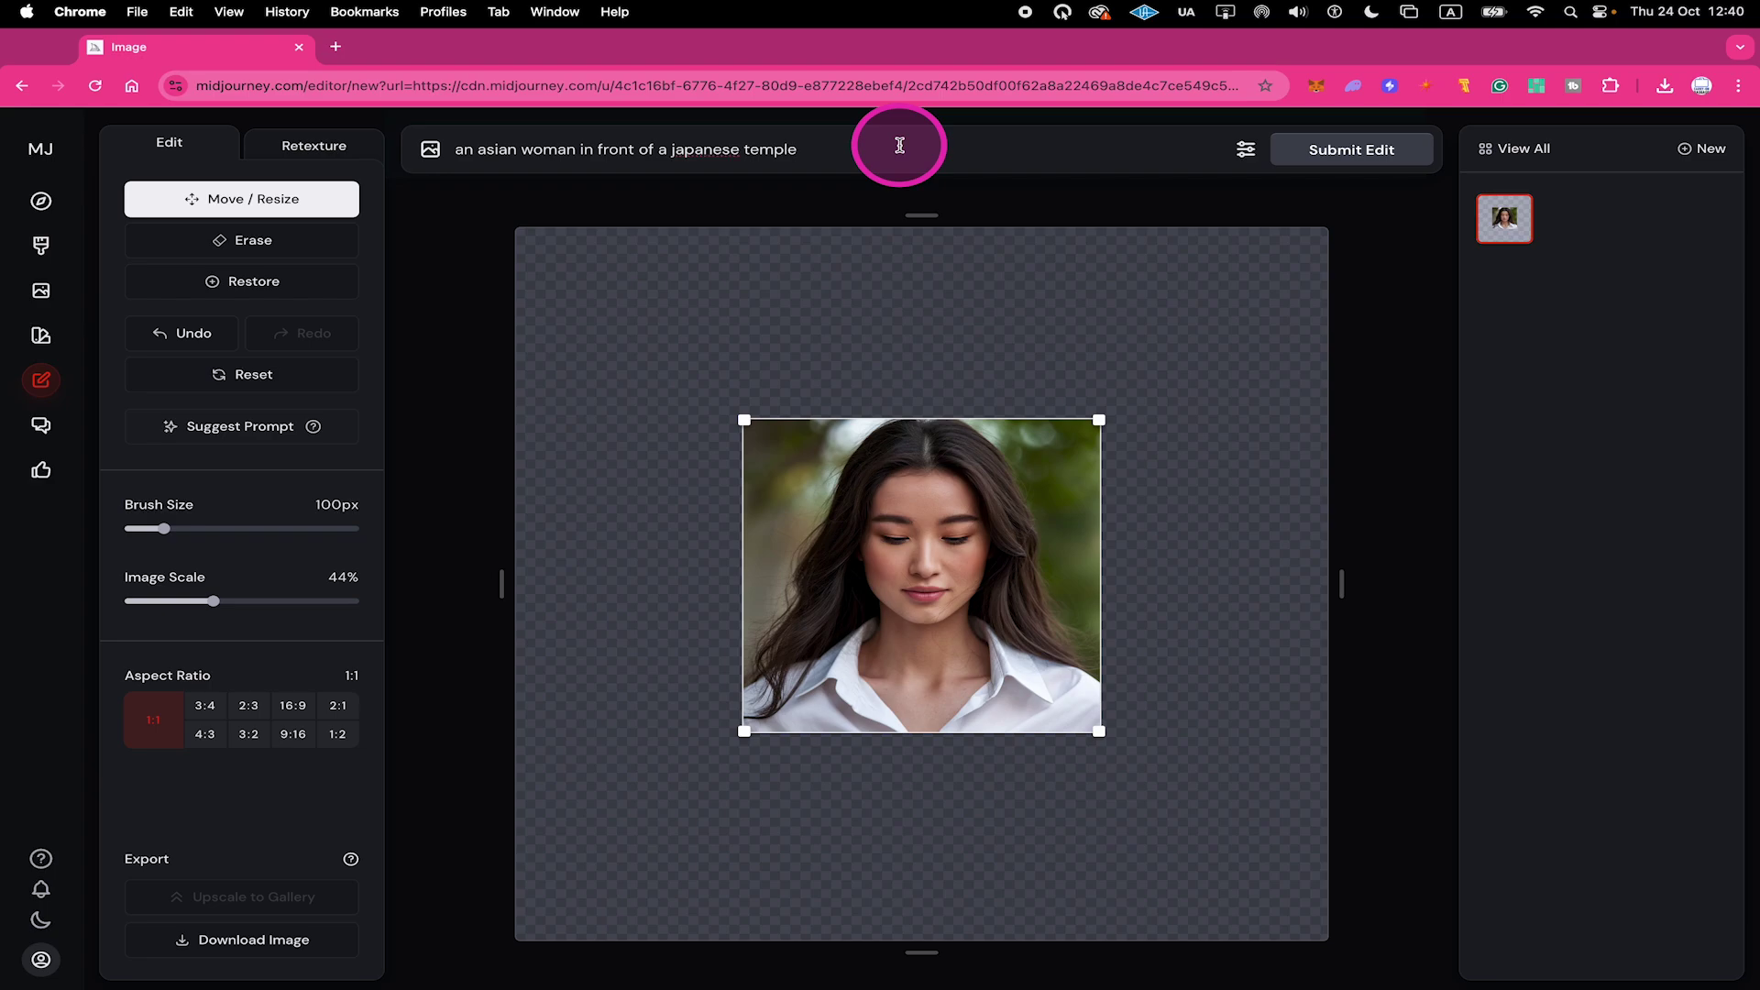
left_click(1357, 148)
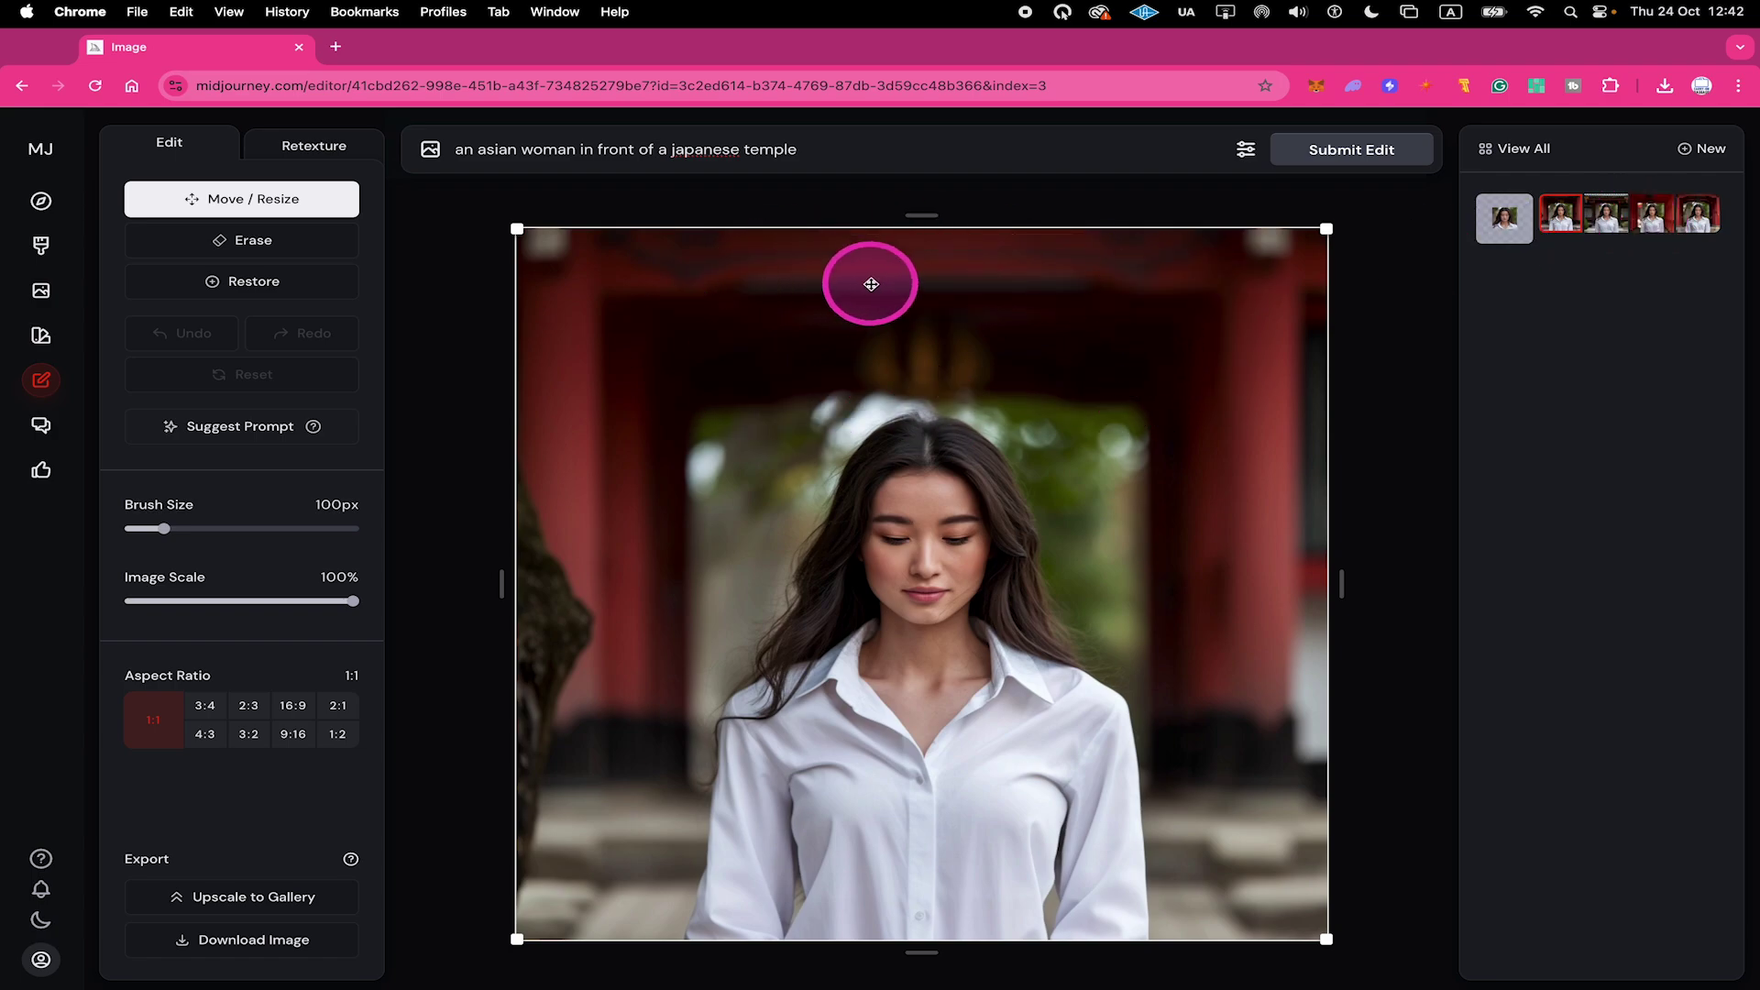
Erase a wide band above the woman's head and replace the prompt with "Japan" in quotes
left_click(255, 239)
mouse_move(692, 287)
left_mouse_down()
mouse_move(1169, 279)
mouse_move(1172, 332)
mouse_move(681, 344)
mouse_move(652, 297)
mouse_move(696, 274)
mouse_move(1063, 286)
mouse_move(1144, 301)
mouse_move(1168, 335)
mouse_move(1086, 356)
mouse_move(859, 355)
mouse_move(890, 308)
left_mouse_up()
triple_click(702, 149)
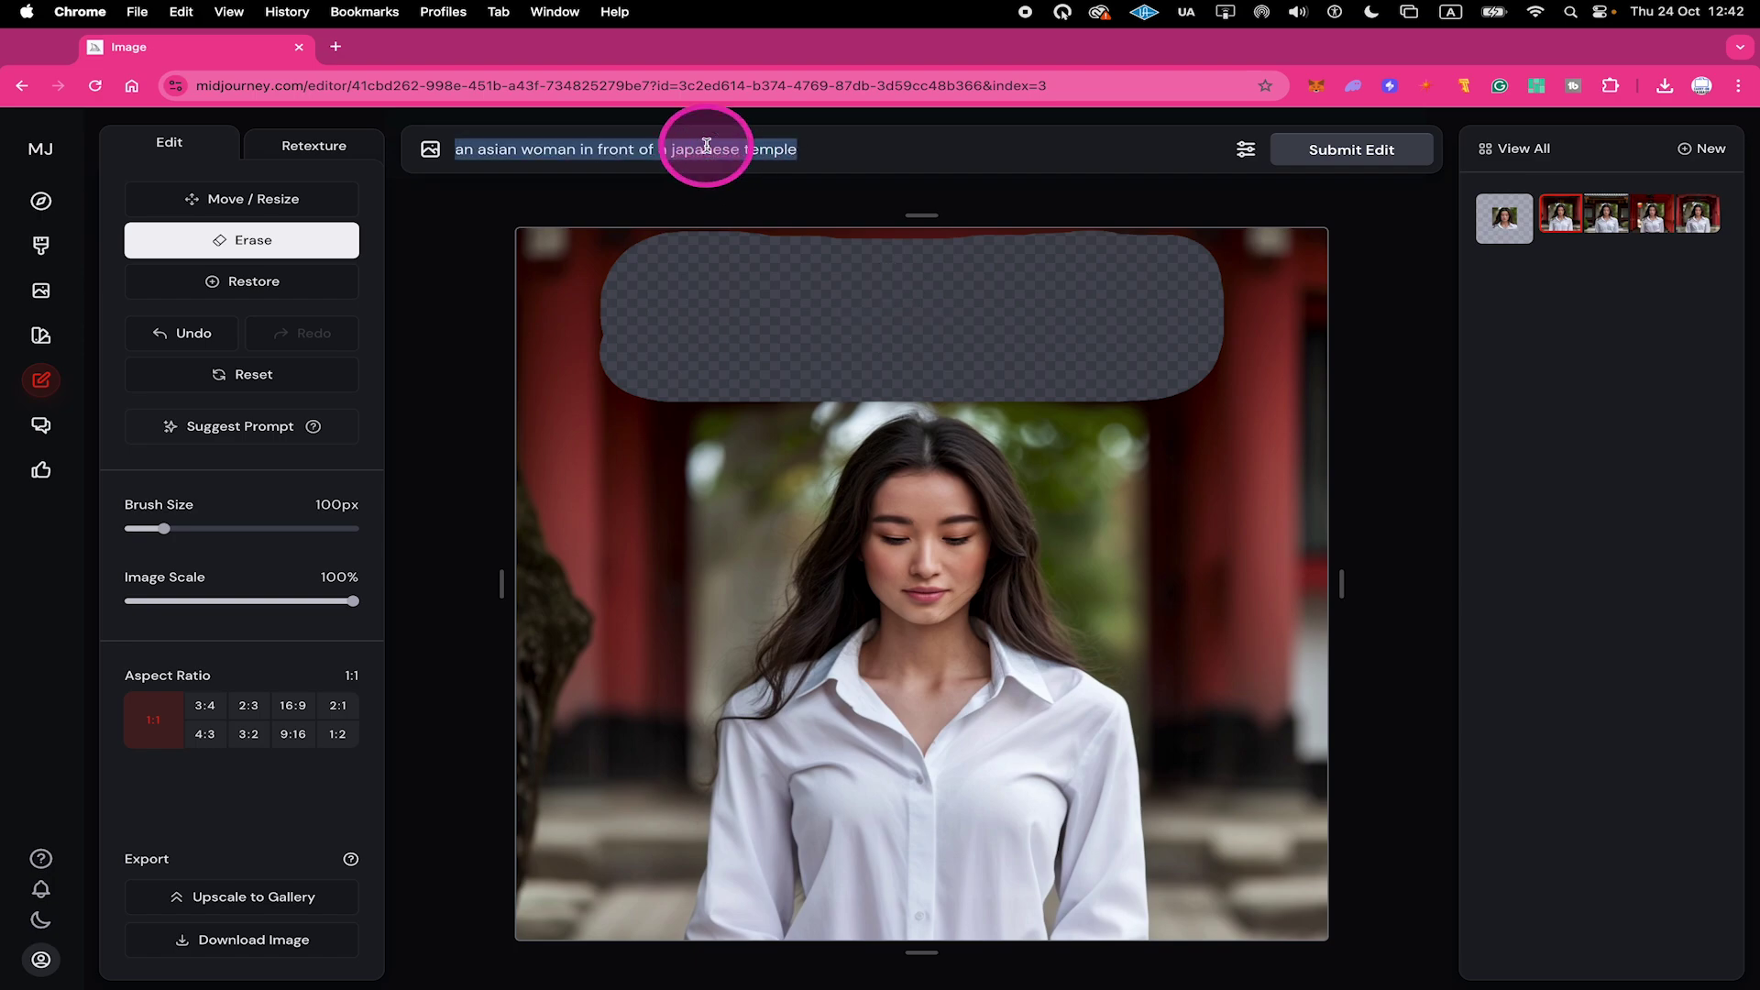
key("BackSpace")
type("\"Japan\"")
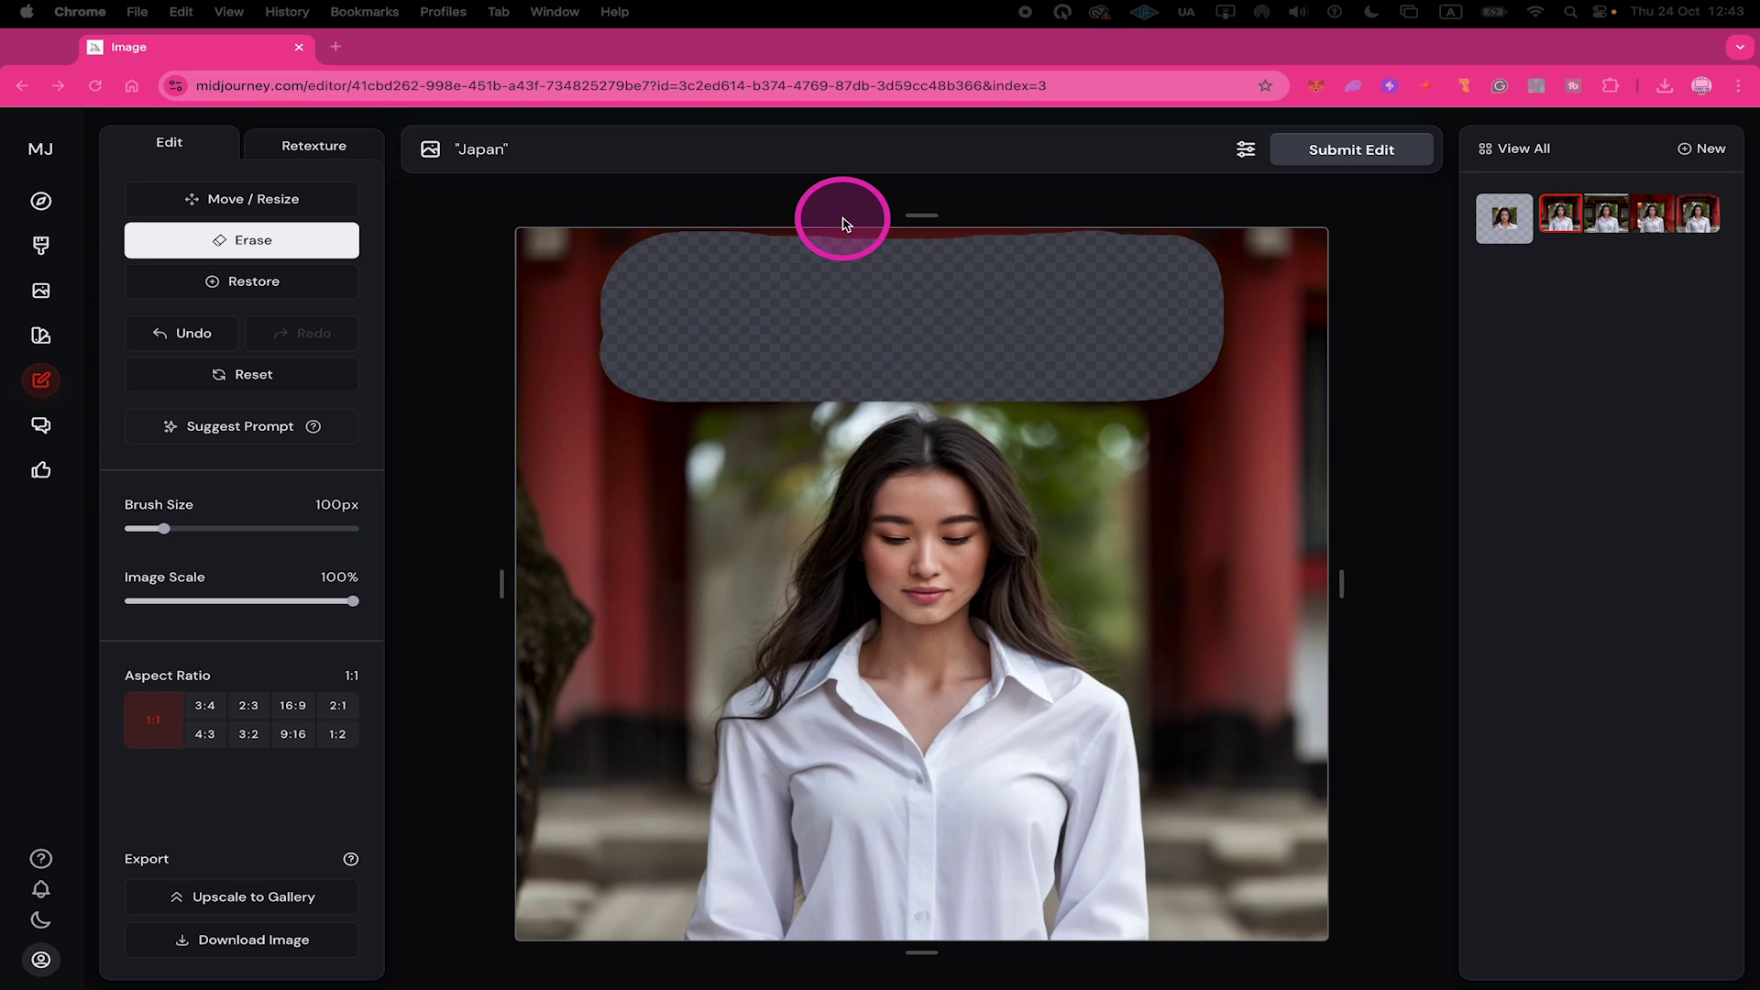
Regenerate the erased band from the 'Japan' prompt and compare the temple-sign variants above the woman
left_click(1334, 151)
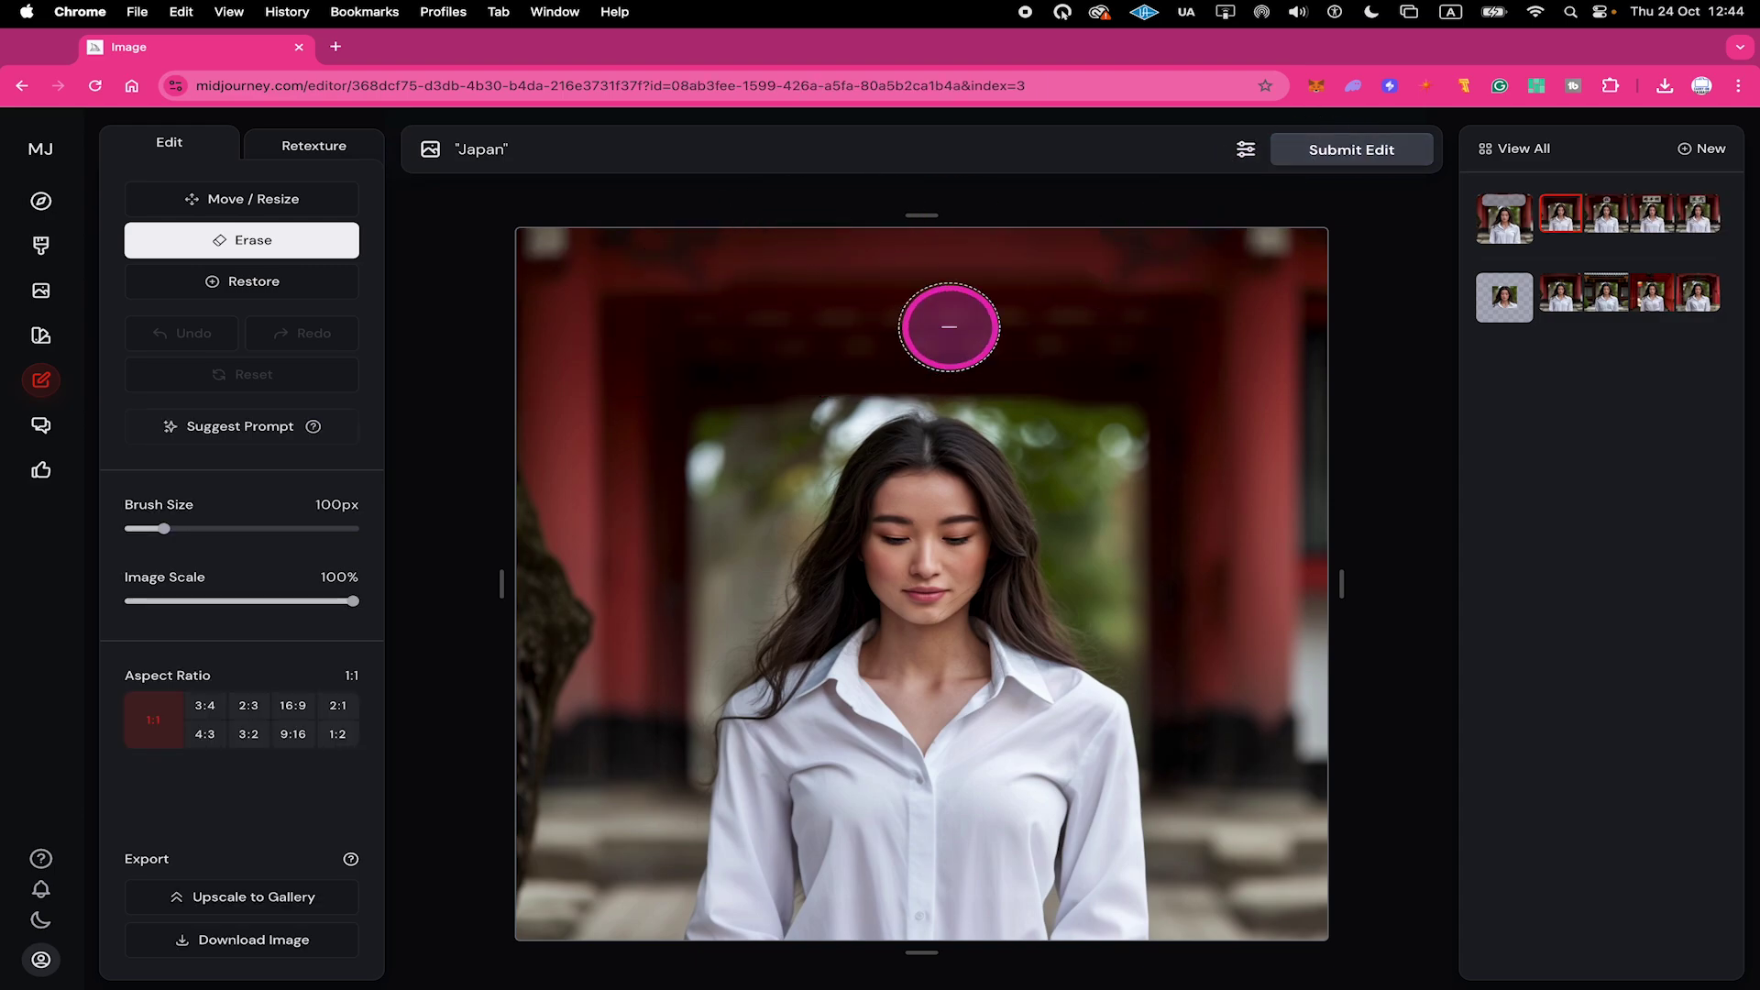
left_click(1609, 214)
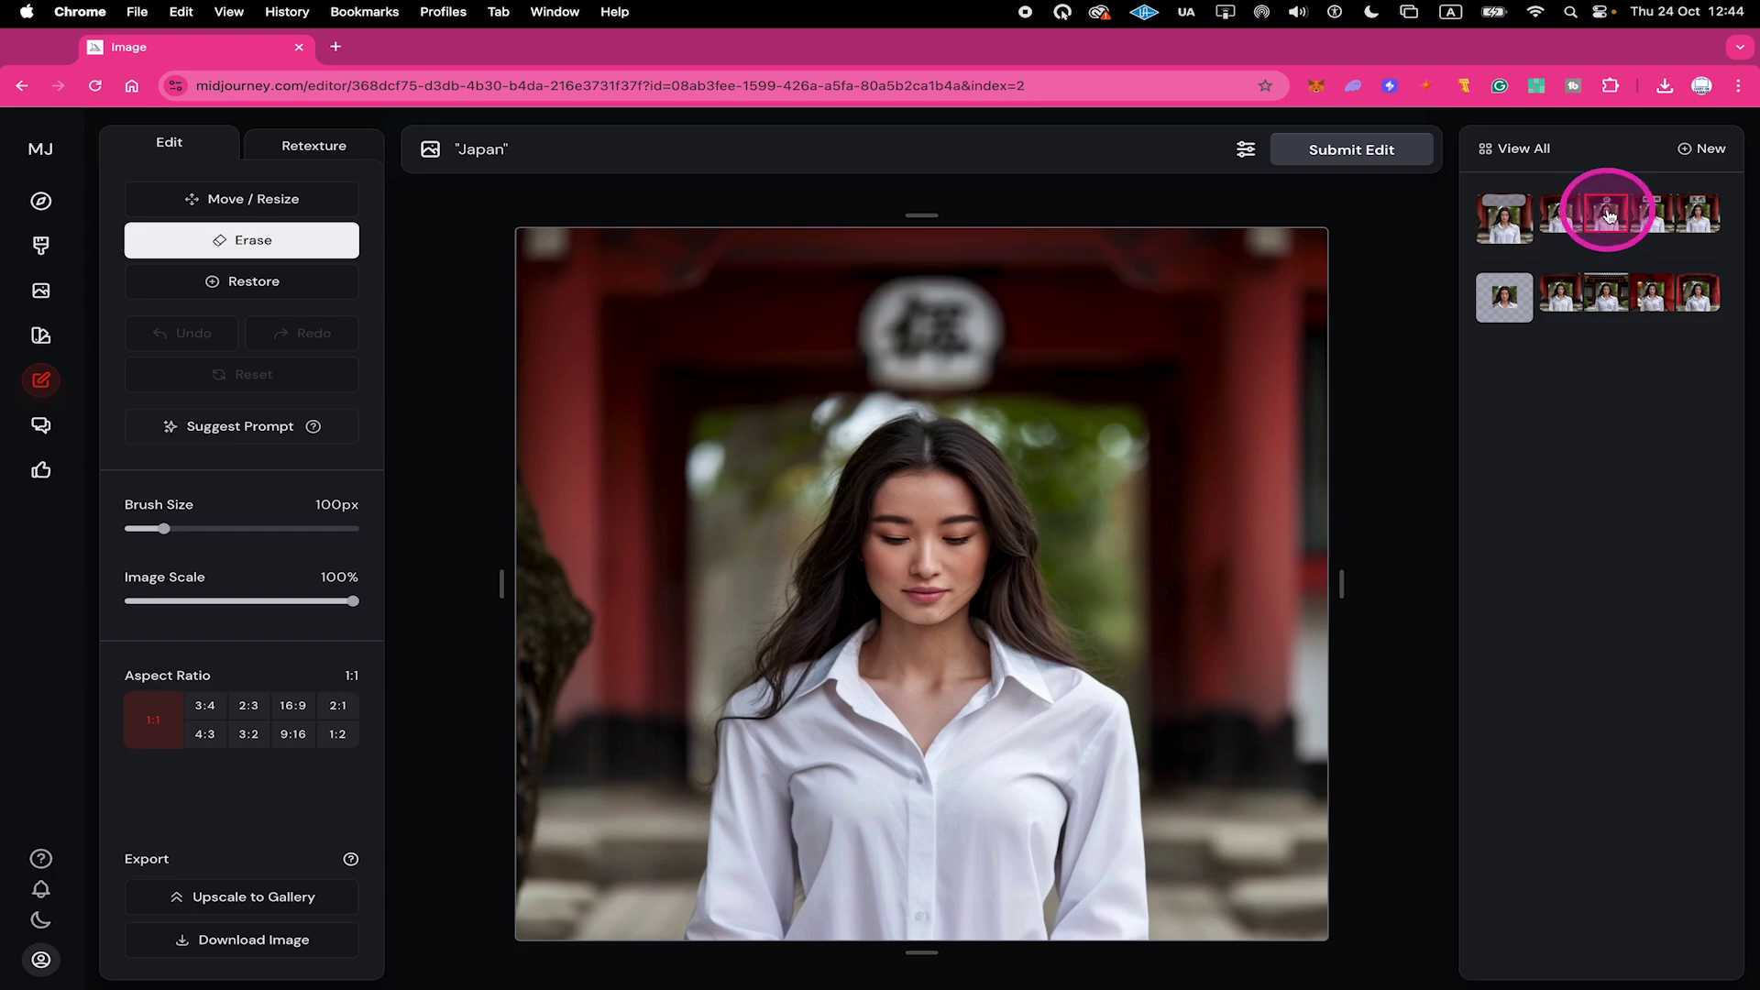
left_click(1651, 215)
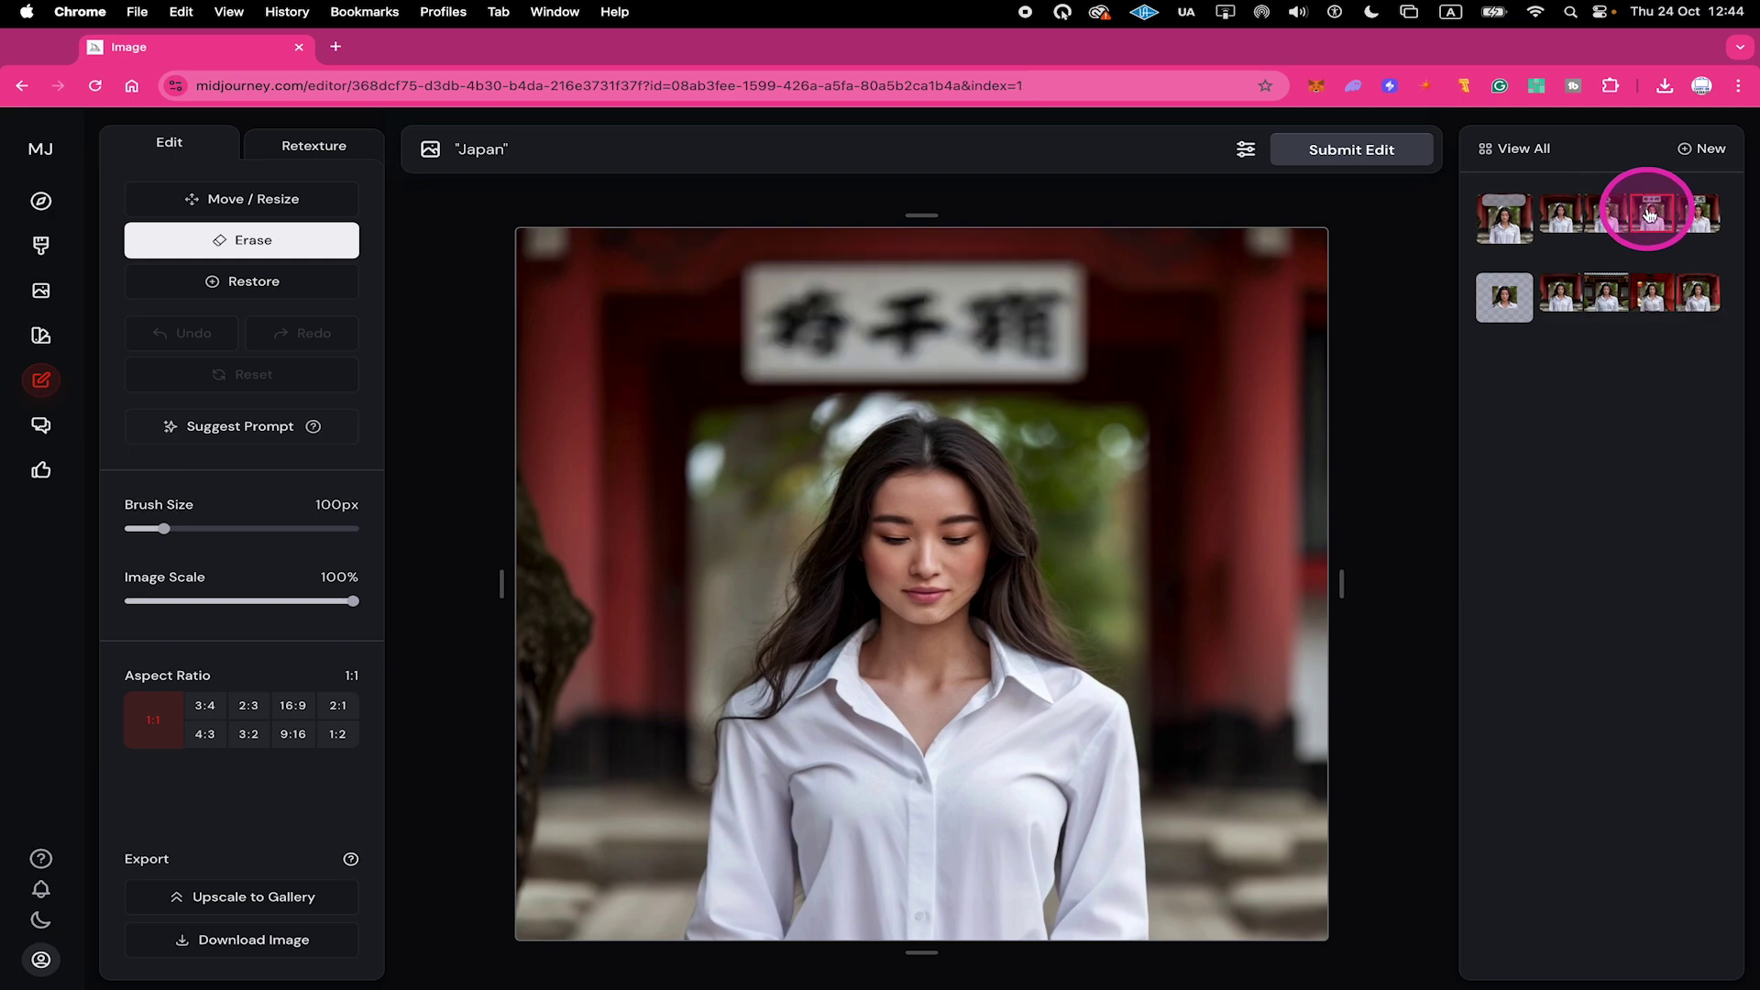
left_click(1686, 214)
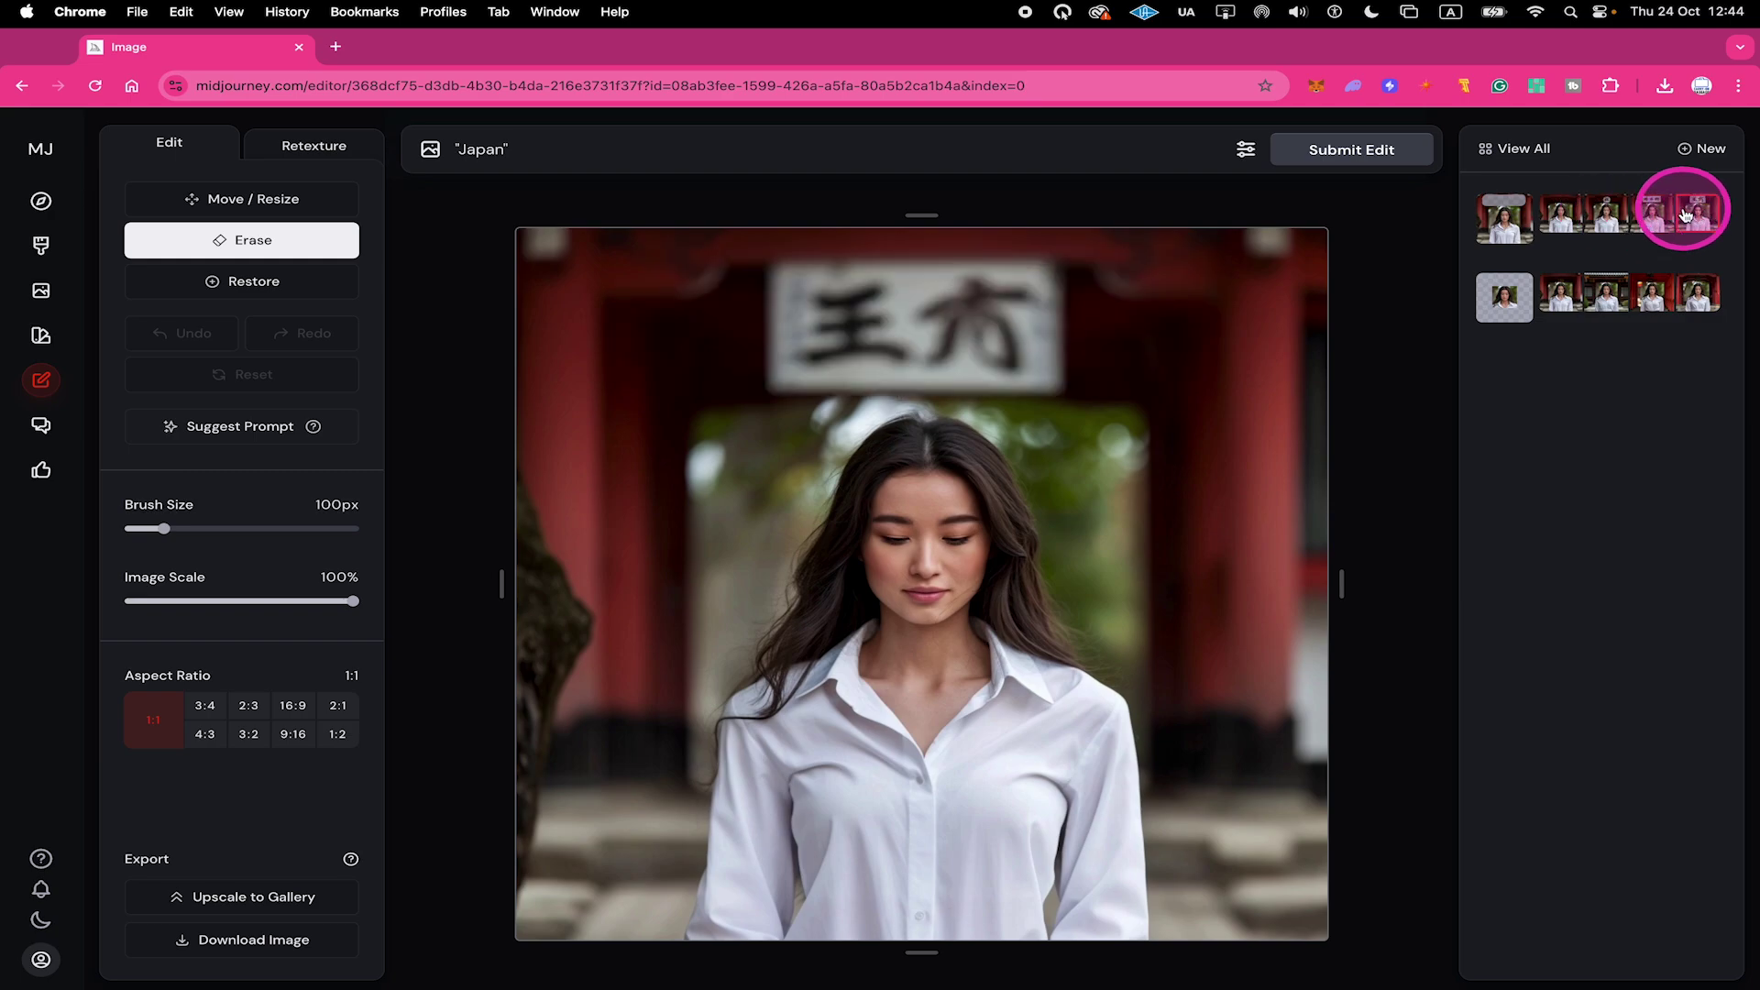